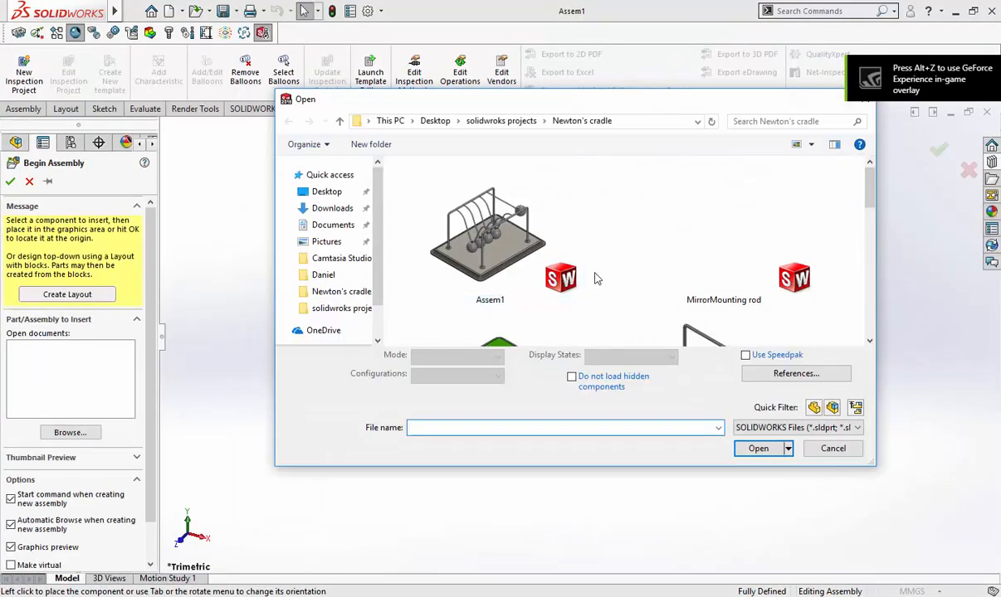
Insert the Mounting base part as the assembly's first, fixed component
{"action": "left_click", "coordinate": [453, 246]}
{"action": "left_click", "coordinate": [756, 446]}
{"action": "left_click", "coordinate": [520, 326]}
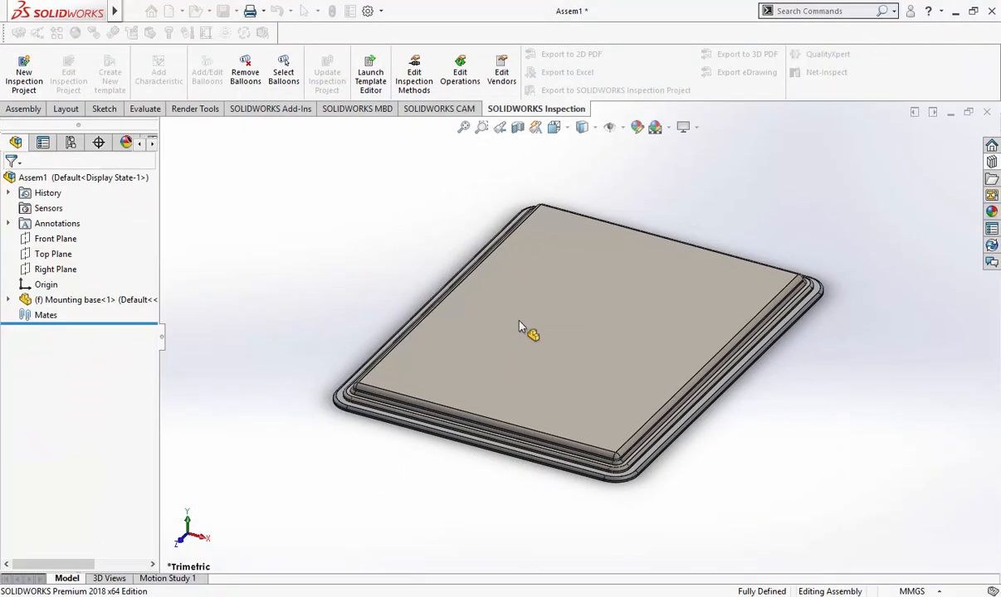
Insert the Mounting rod part beside the base and place a second copy of it in the assembly
{"action": "left_click", "coordinate": [107, 108]}
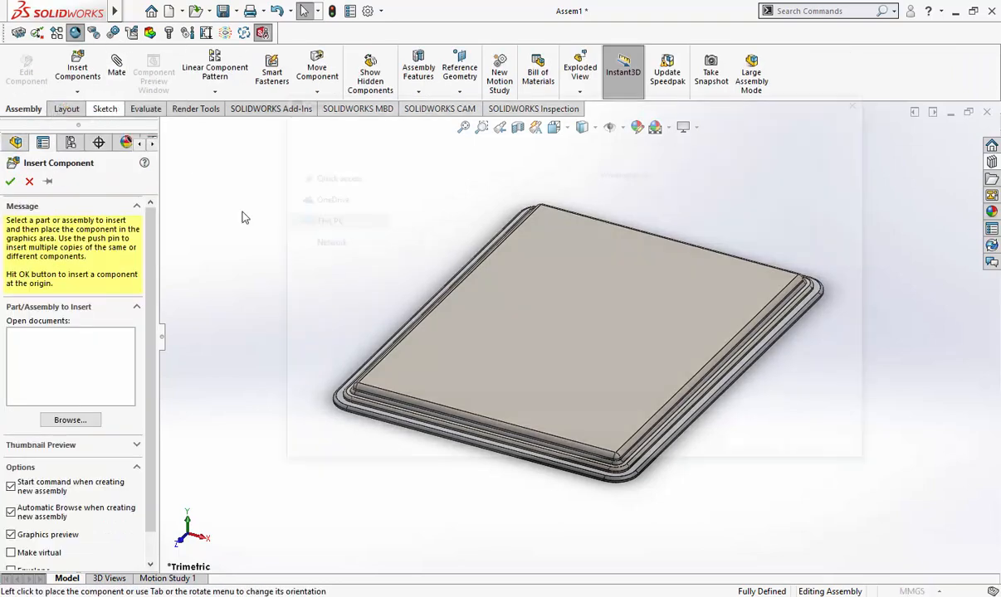
{"action": "double_click", "coordinate": [710, 249]}
{"action": "left_click", "coordinate": [403, 256]}
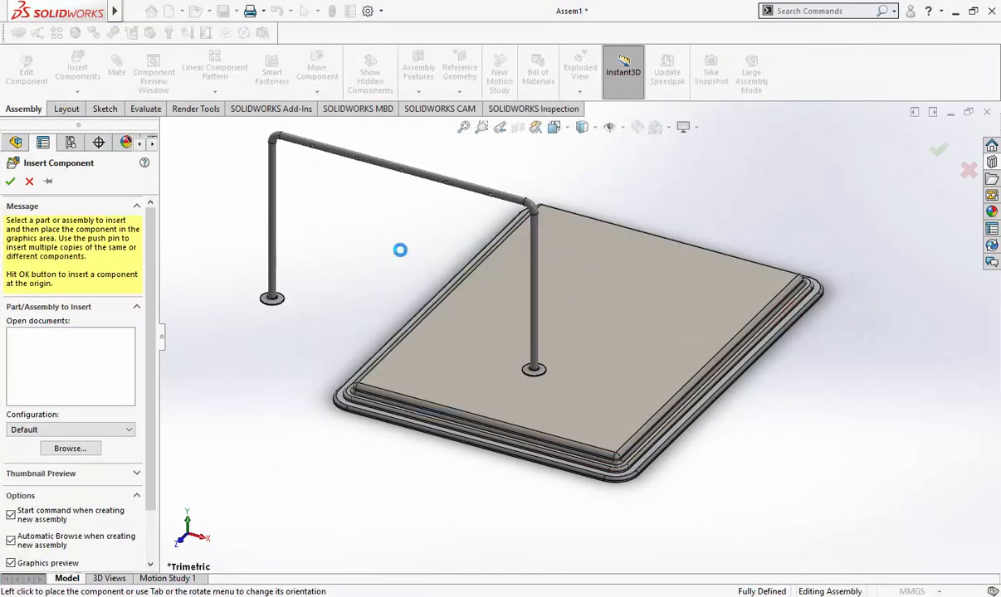
{"action": "left_click_drag", "start_coordinate": [455, 184], "coordinate": [371, 274], "text": "ctrl"}
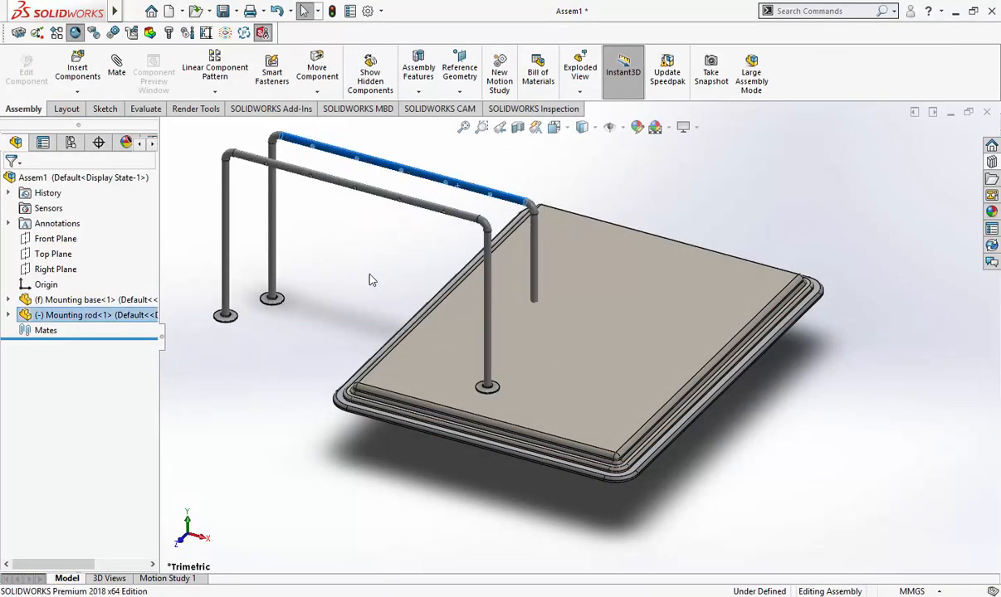
Add a coincident mate between the second mounting rod's foot underside and the mounting base's top face
{"action": "middle_click_drag", "start_coordinate": [501, 228], "coordinate": [430, 177]}
{"action": "scroll", "coordinate": [480, 257], "scroll_direction": "down", "scroll_amount": 3}
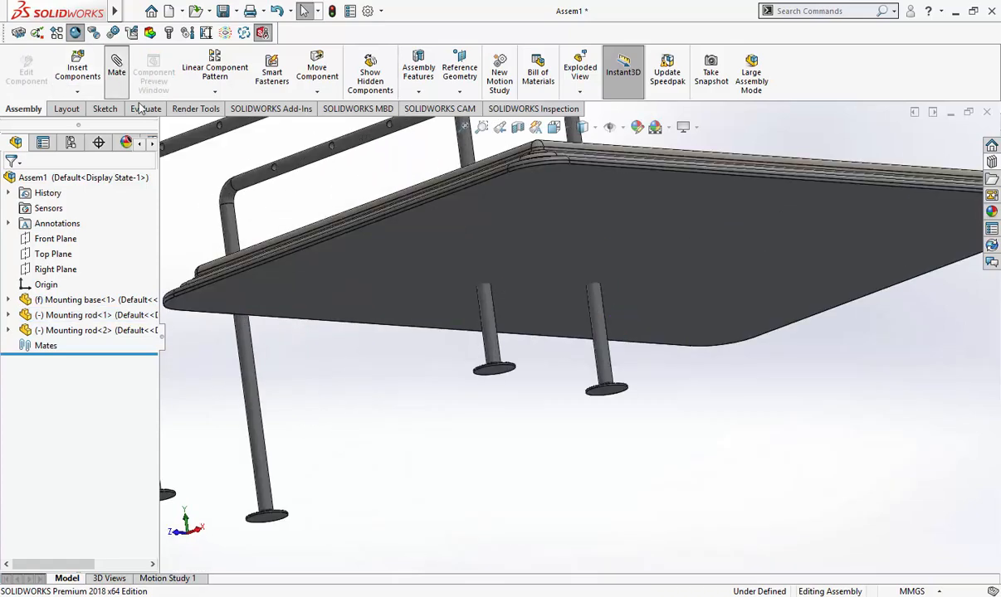
{"action": "left_click", "coordinate": [491, 371]}
{"action": "middle_click_drag", "start_coordinate": [510, 271], "coordinate": [518, 358]}
{"action": "left_click", "coordinate": [517, 358]}
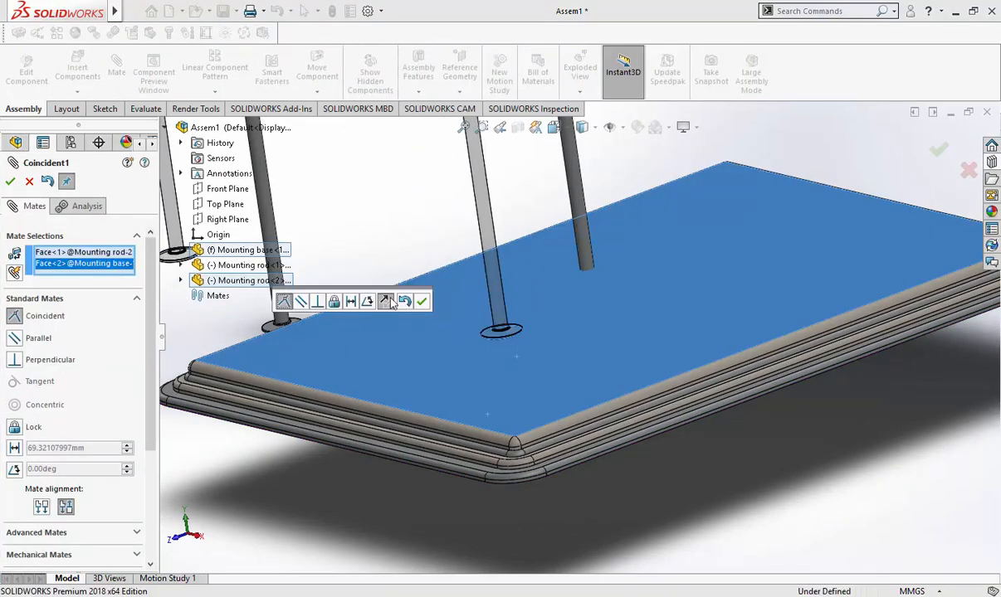
{"action": "left_click", "coordinate": [421, 301]}
Add a coincident mate between the first mounting rod's foot underside and the mounting base's top face
{"action": "middle_click_drag", "start_coordinate": [592, 393], "coordinate": [535, 307]}
{"action": "scroll", "coordinate": [719, 531], "scroll_direction": "down", "scroll_amount": 2}
{"action": "left_click", "coordinate": [696, 503]}
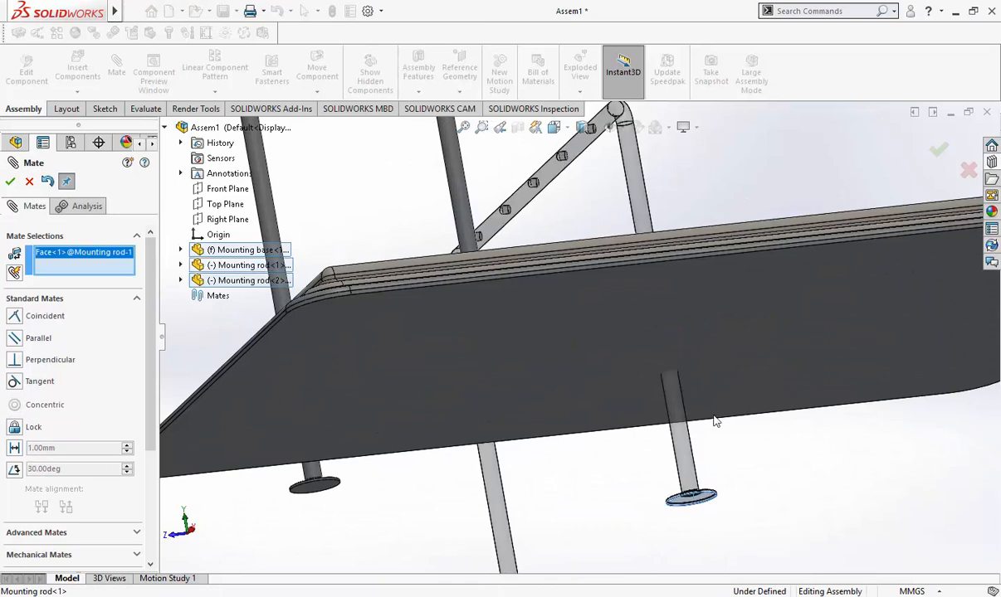
{"action": "middle_click_drag", "start_coordinate": [715, 349], "coordinate": [677, 412]}
{"action": "left_click", "coordinate": [677, 412]}
{"action": "left_click", "coordinate": [821, 433]}
Add a parallel mate between the first mounting rod's Front Plane and the mounting base's outer side face
{"action": "scroll", "coordinate": [761, 414], "scroll_direction": "up", "scroll_amount": 5}
{"action": "middle_click_drag", "start_coordinate": [756, 398], "coordinate": [618, 323]}
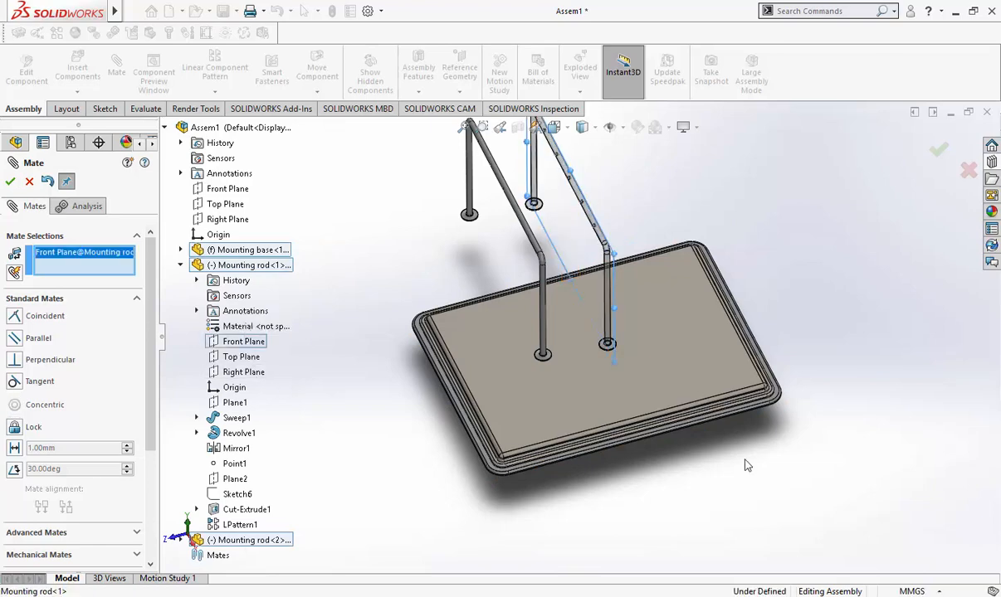
{"action": "scroll", "coordinate": [641, 409], "scroll_direction": "down", "scroll_amount": 10}
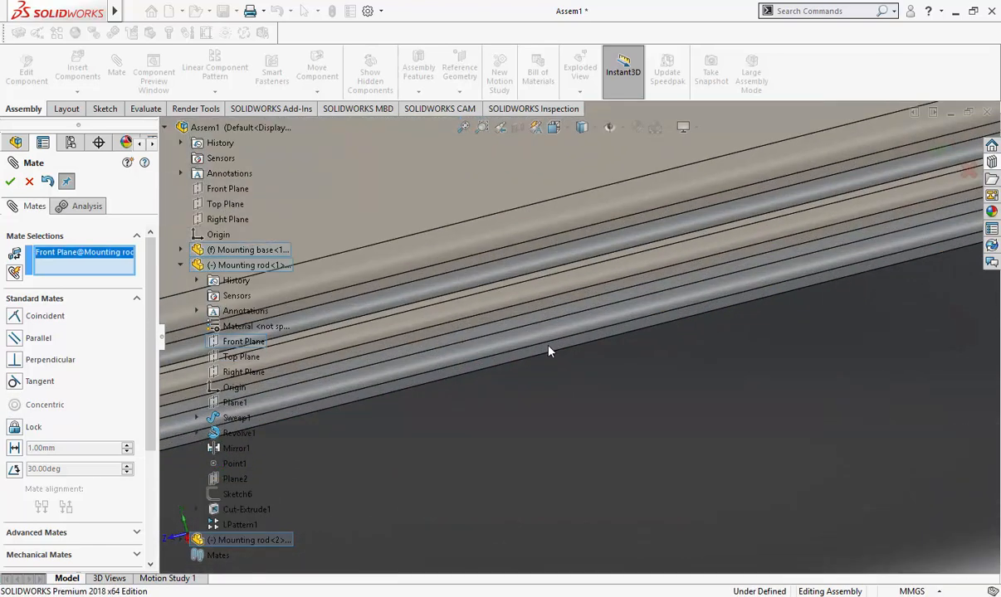
{"action": "left_click", "coordinate": [543, 351]}
{"action": "left_click", "coordinate": [15, 337]}
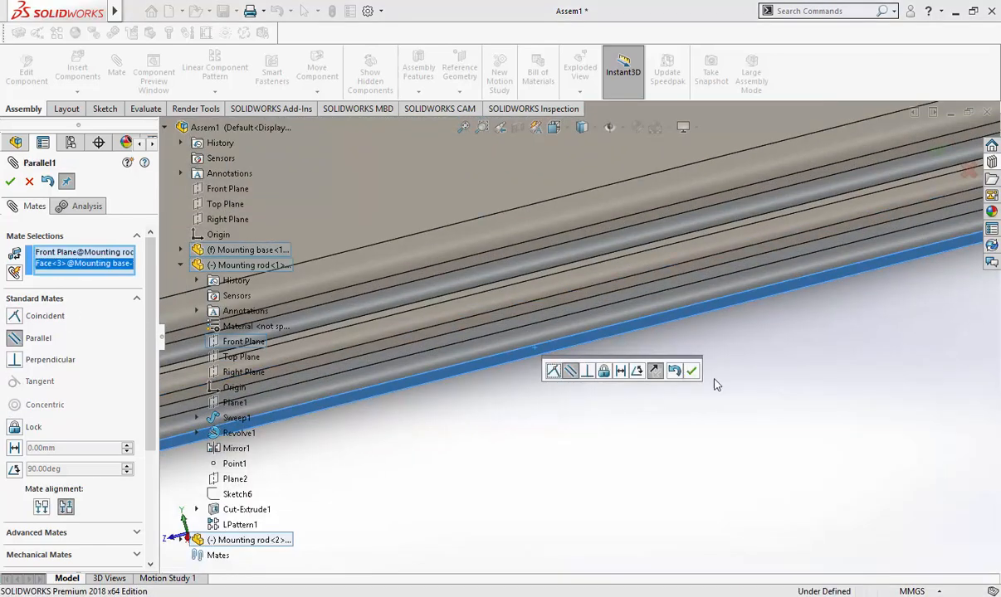
{"action": "left_click", "coordinate": [691, 371]}
Mate the second mounting rod's Front Plane parallel to the mounting base's outer side face
{"action": "scroll", "coordinate": [544, 307], "scroll_direction": "up", "scroll_amount": 10}
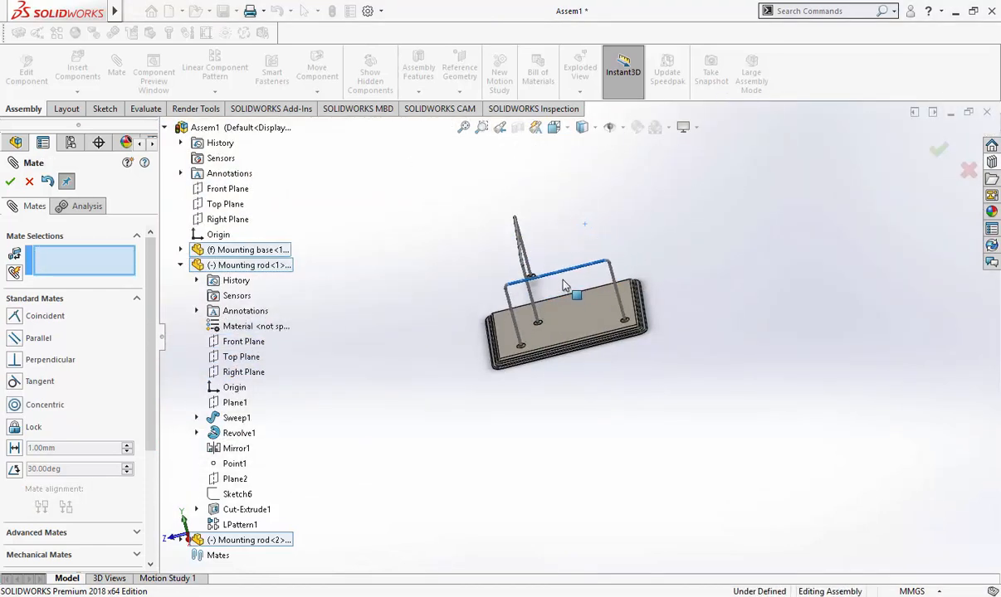
{"action": "middle_click_drag", "start_coordinate": [563, 285], "coordinate": [691, 470]}
{"action": "middle_click_drag", "start_coordinate": [574, 286], "coordinate": [549, 310]}
{"action": "scroll", "coordinate": [612, 355], "scroll_direction": "down", "scroll_amount": 4}
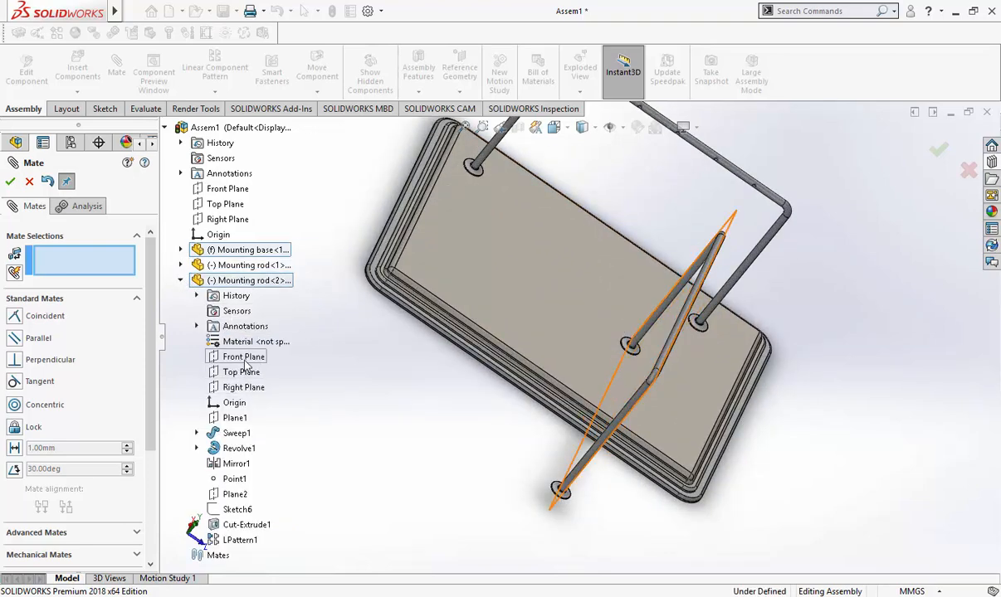
{"action": "scroll", "coordinate": [537, 365], "scroll_direction": "down", "scroll_amount": 8}
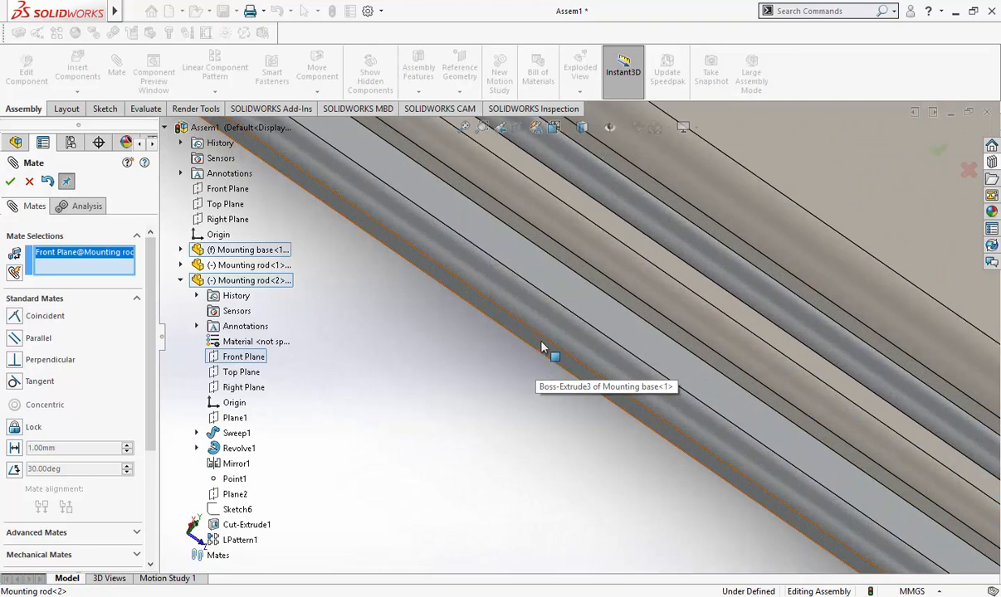
{"action": "left_click", "coordinate": [540, 347]}
{"action": "scroll", "coordinate": [480, 327], "scroll_direction": "up", "scroll_amount": 5}
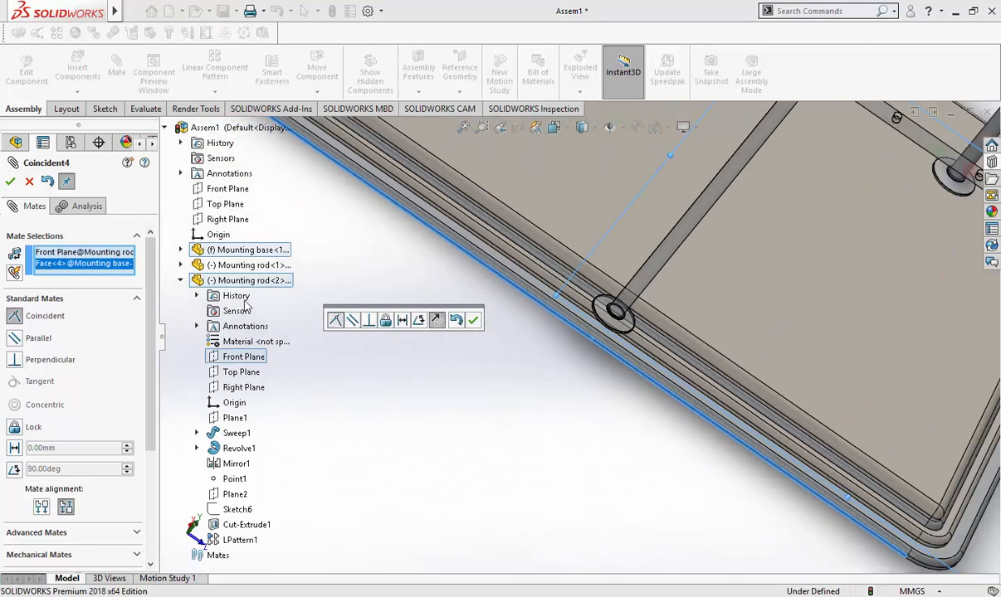
{"action": "left_click", "coordinate": [474, 321]}
{"action": "scroll", "coordinate": [597, 324], "scroll_direction": "up", "scroll_amount": 5}
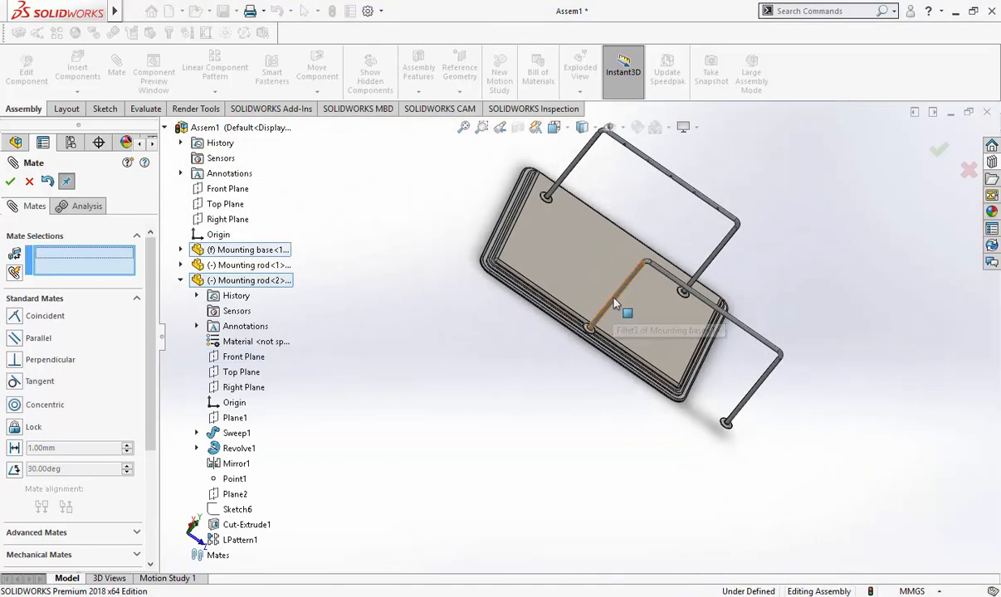
Add a 60 mm distance mate between the second mounting rod's Front Plane and the base's nearest parallel side face
{"action": "middle_click_drag", "start_coordinate": [804, 318], "coordinate": [751, 409]}
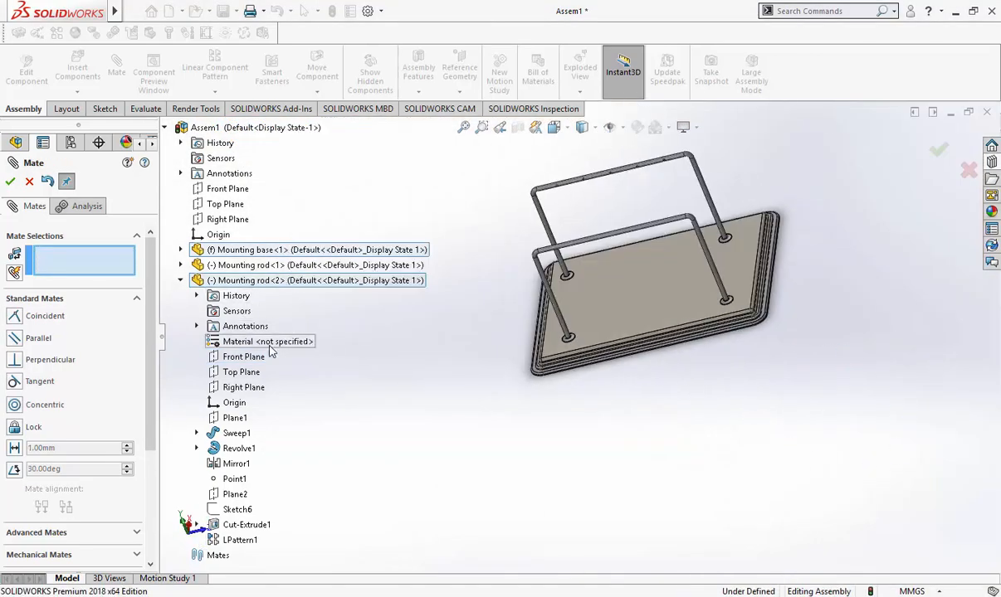
{"action": "scroll", "coordinate": [589, 470], "scroll_direction": "down", "scroll_amount": 10}
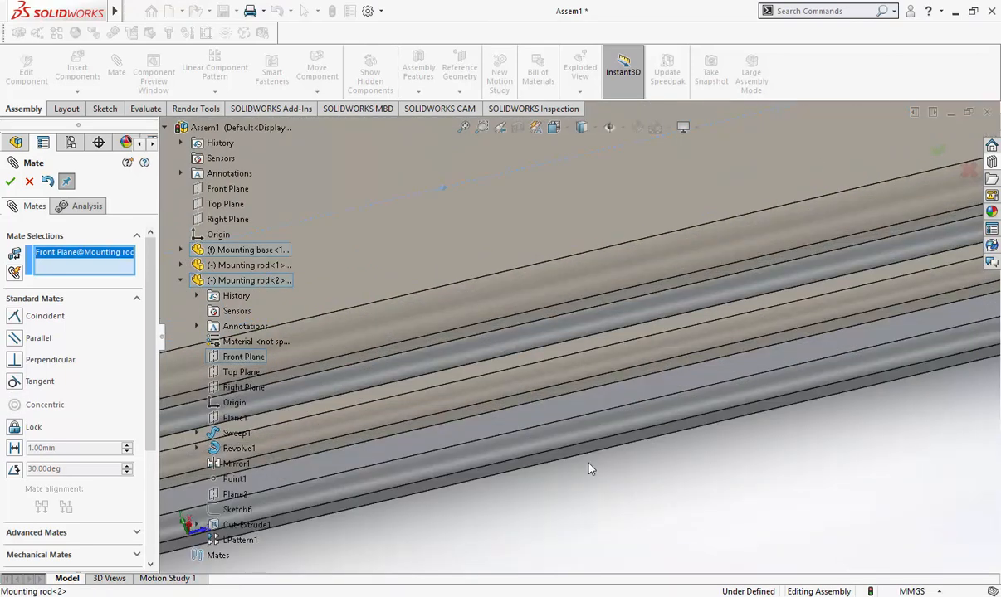
{"action": "left_click", "coordinate": [582, 452]}
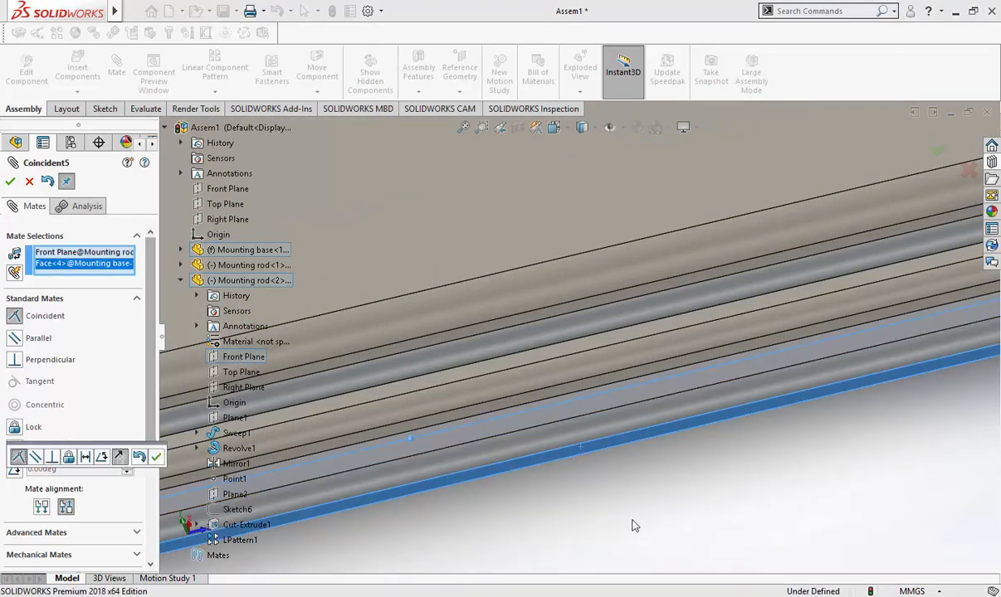
{"action": "scroll", "coordinate": [635, 526], "scroll_direction": "down", "scroll_amount": 1}
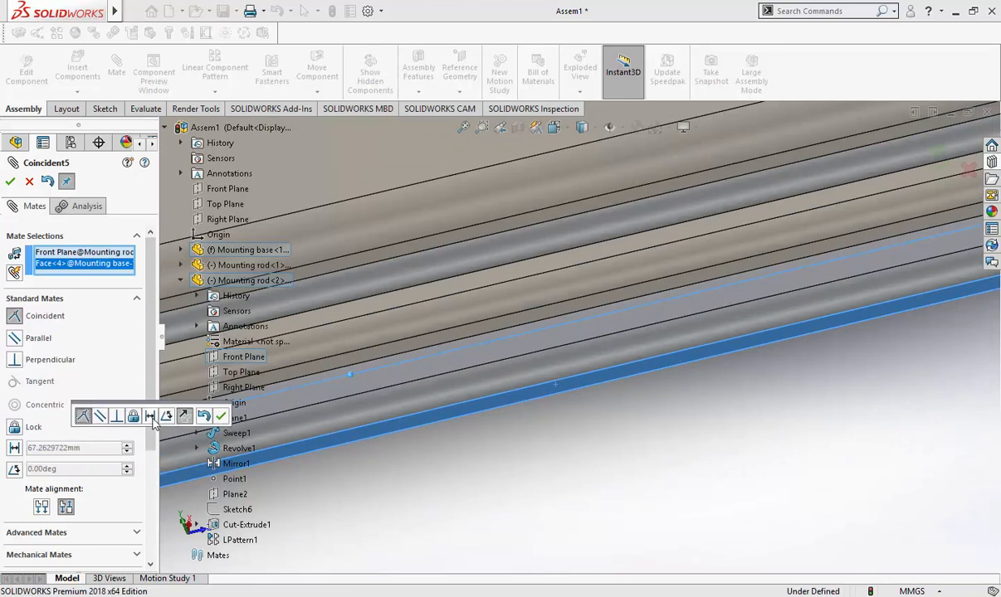
{"action": "left_click", "coordinate": [151, 417]}
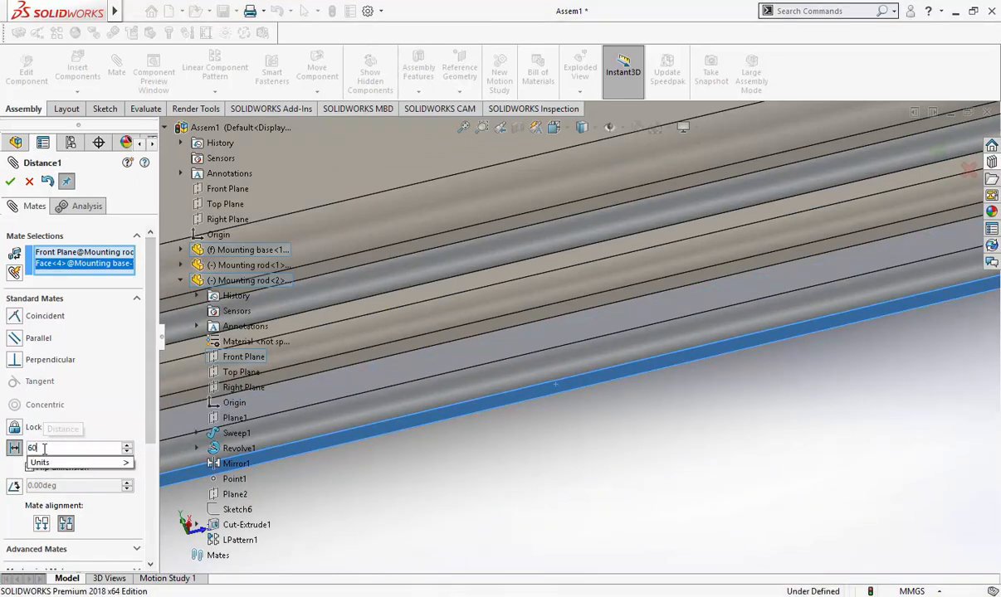
{"action": "left_click", "coordinate": [9, 182]}
Add a 60 mm distance mate between the first mounting rod's Front Plane and the base's opposite side face
{"action": "scroll", "coordinate": [452, 314], "scroll_direction": "up", "scroll_amount": 7}
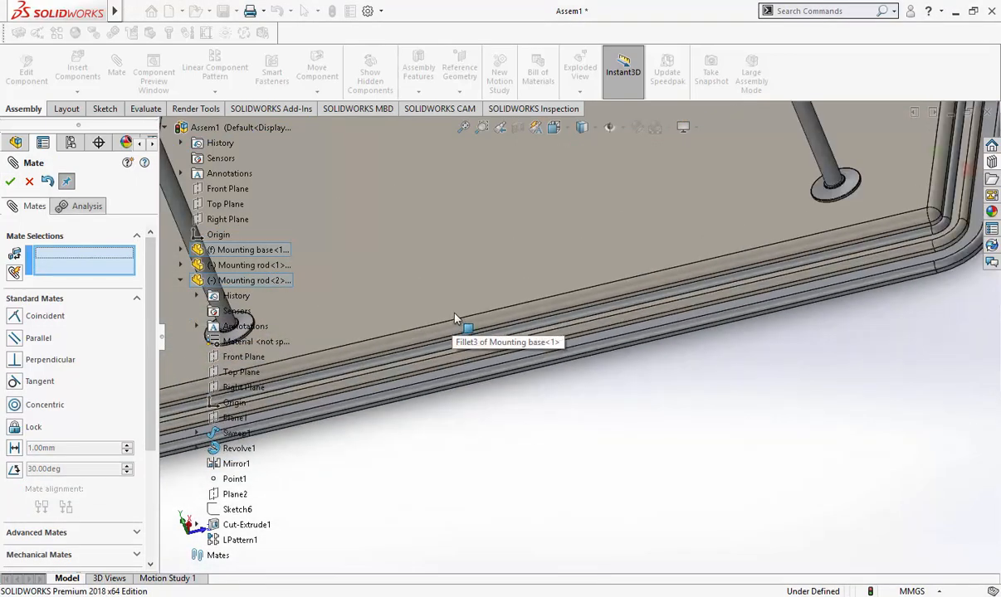
{"action": "middle_click_drag", "start_coordinate": [455, 315], "coordinate": [520, 282]}
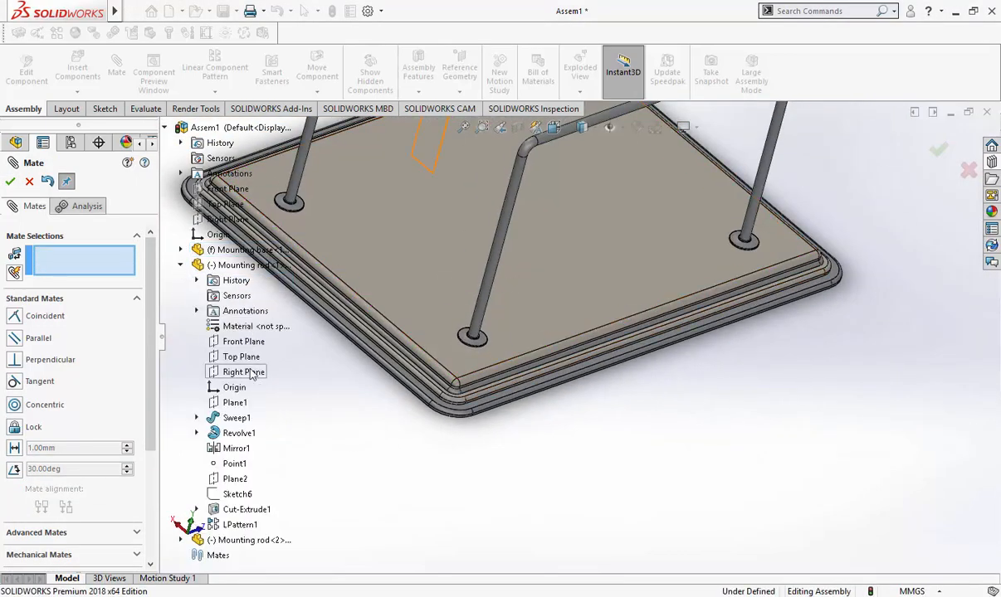
{"action": "scroll", "coordinate": [361, 292], "scroll_direction": "down", "scroll_amount": 8}
{"action": "left_click", "coordinate": [394, 319]}
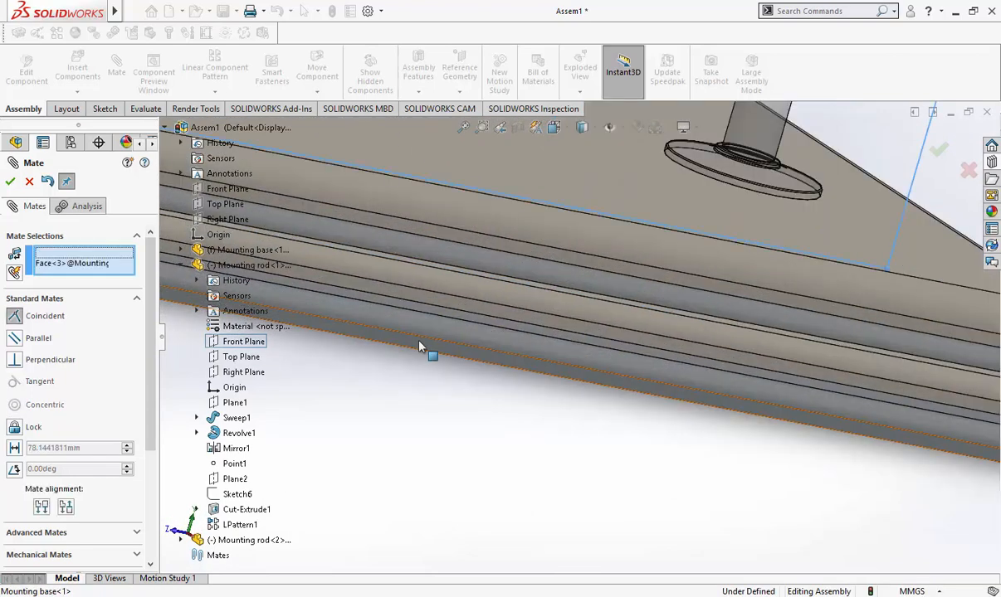
{"action": "left_click", "coordinate": [14, 448]}
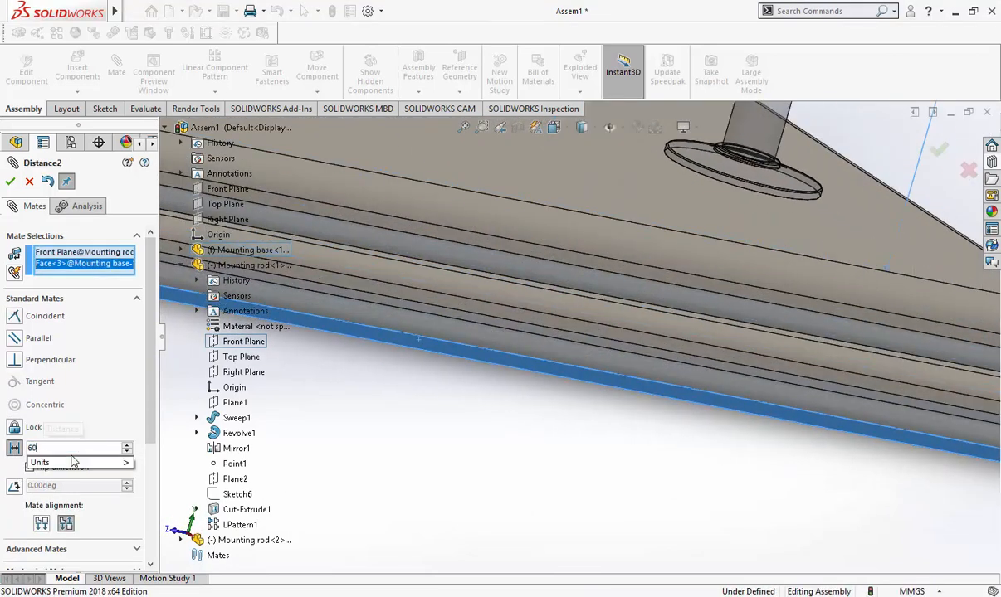
{"action": "left_click", "coordinate": [11, 182]}
Align the two mounting rods with each other using a coincident mate between their Right Planes
{"action": "scroll", "coordinate": [508, 245], "scroll_direction": "up", "scroll_amount": 10}
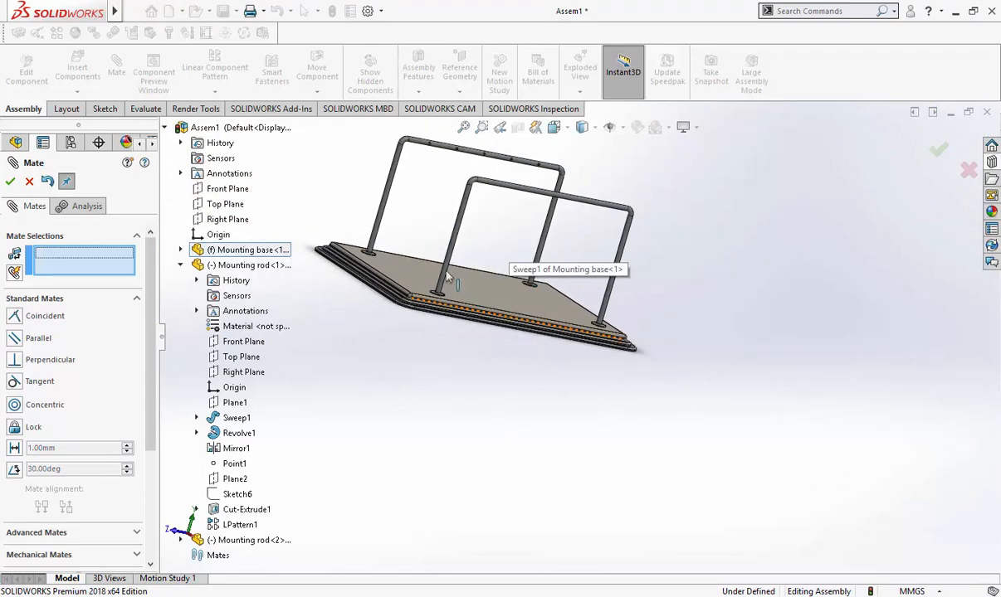
{"action": "middle_click_drag", "start_coordinate": [443, 218], "coordinate": [626, 392]}
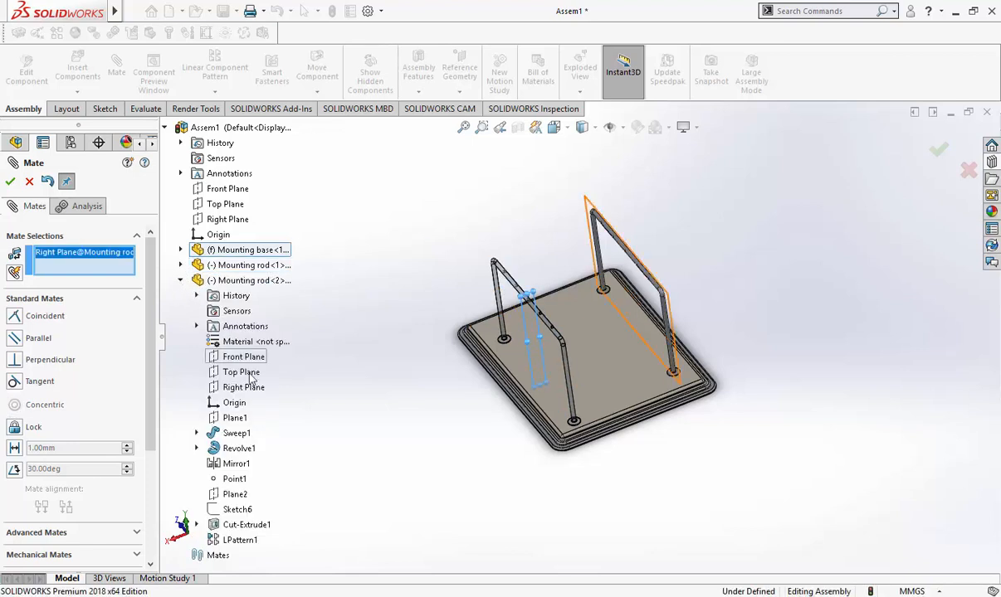
{"action": "left_click", "coordinate": [252, 388]}
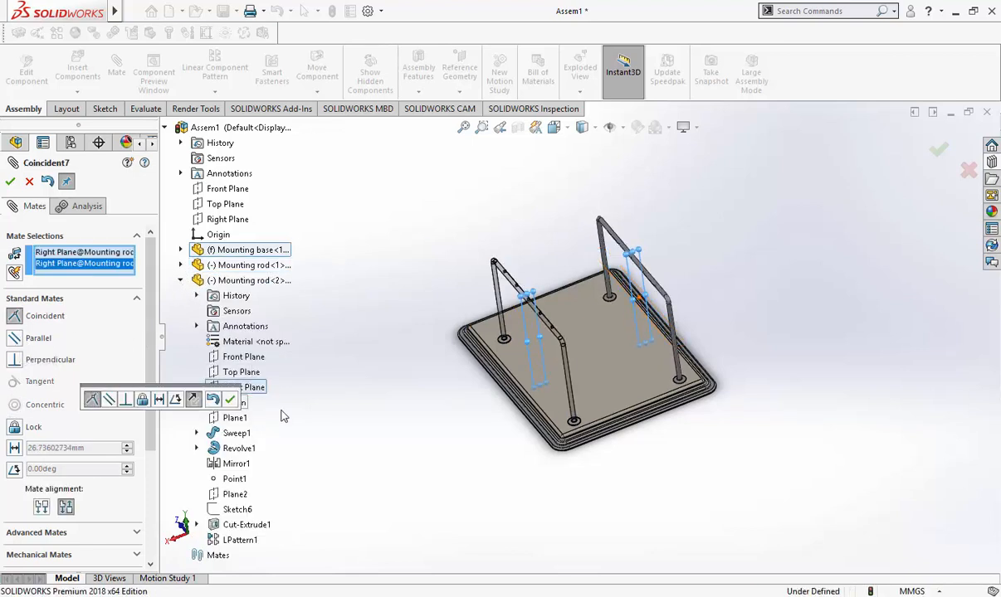
{"action": "middle_click_drag", "start_coordinate": [640, 375], "coordinate": [631, 343]}
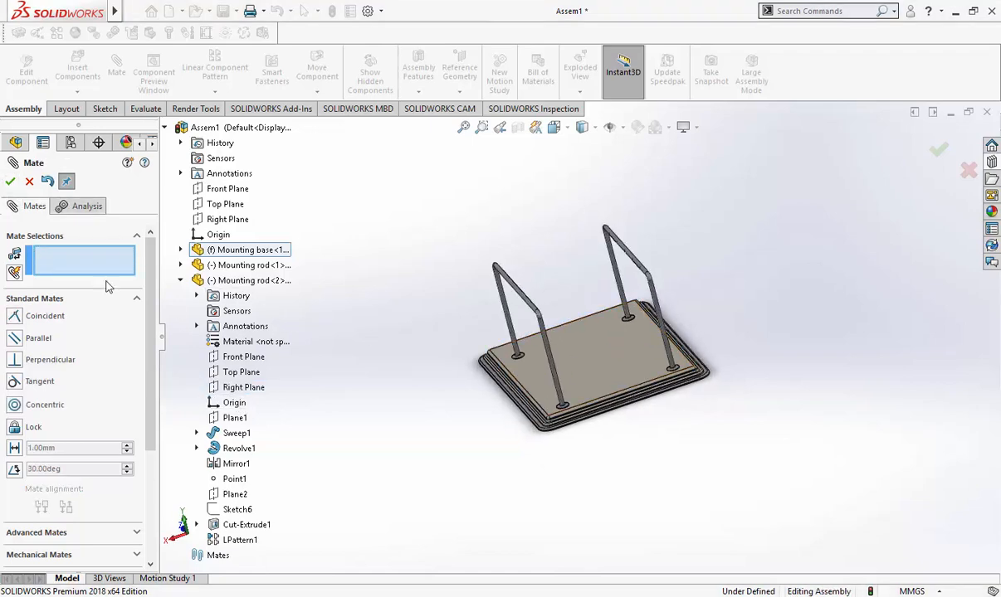
Centre the rods with a 220 mm distance mate from the second rod's Right Plane to the base's parallel side face, and finish mating
{"action": "left_click", "coordinate": [244, 389]}
{"action": "scroll", "coordinate": [564, 369], "scroll_direction": "down", "scroll_amount": 10}
{"action": "left_click", "coordinate": [374, 405]}
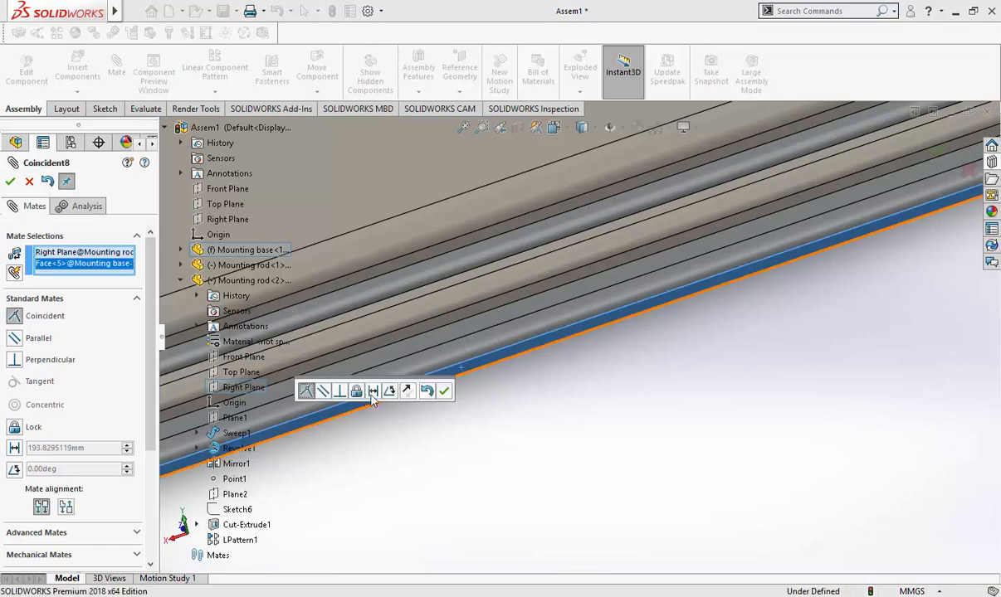
{"action": "left_click", "coordinate": [14, 448]}
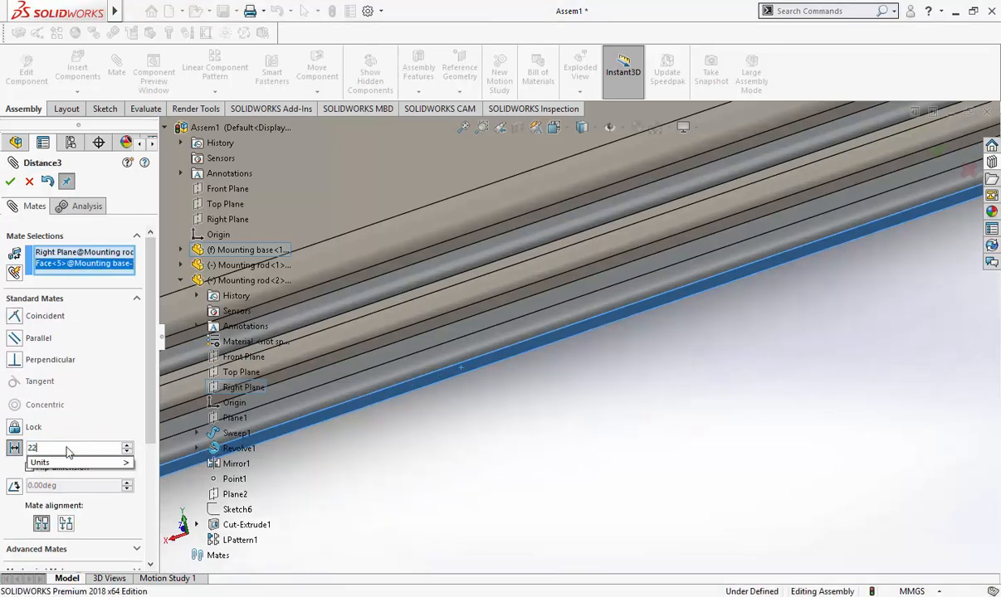
{"action": "key", "text": "Return"}
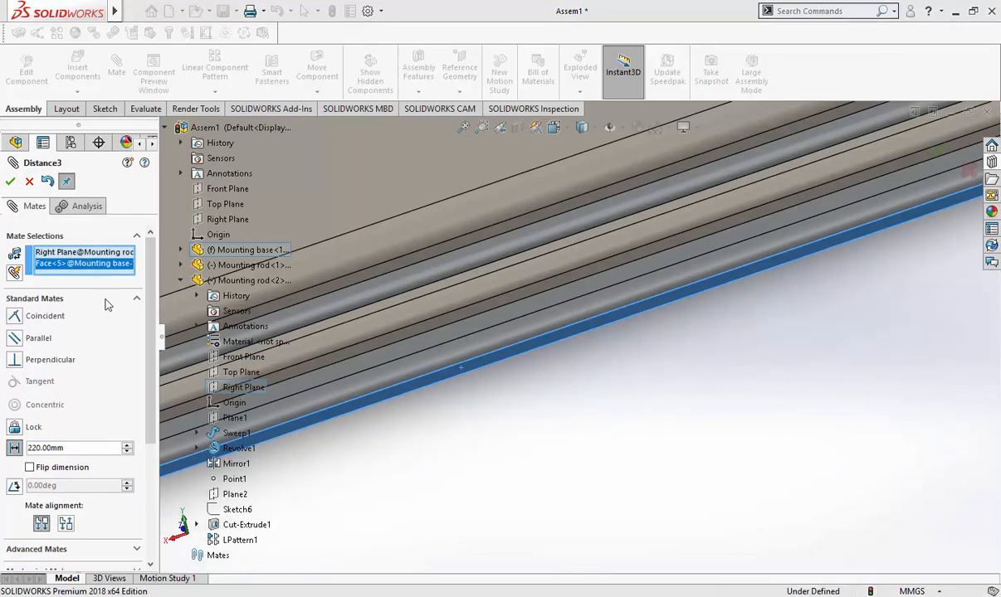
{"action": "key", "text": "f"}
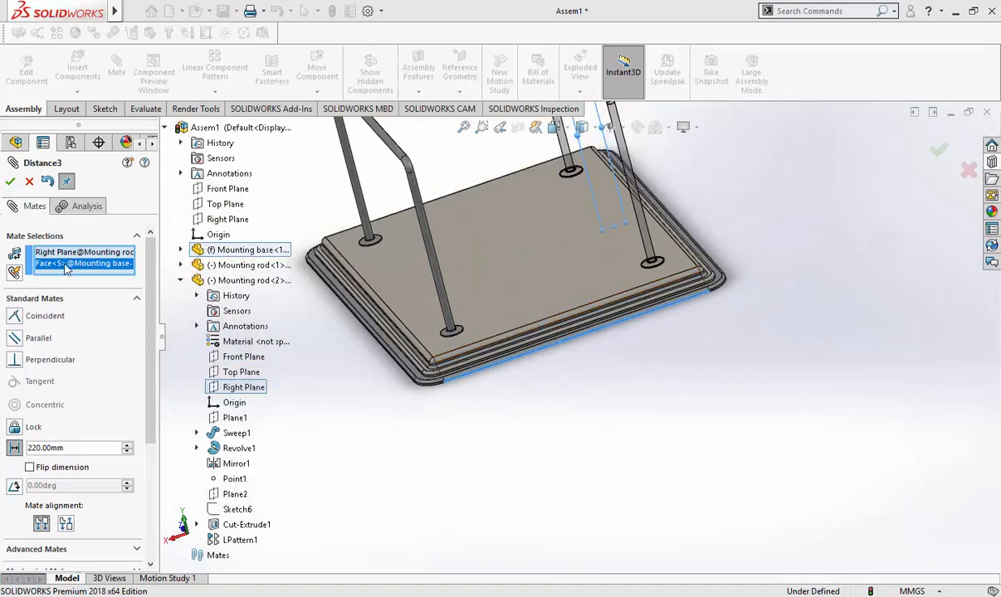
{"action": "left_click", "coordinate": [11, 182]}
{"action": "middle_click_drag", "start_coordinate": [578, 355], "coordinate": [486, 255]}
{"action": "scroll", "coordinate": [578, 270], "scroll_direction": "up", "scroll_amount": 2}
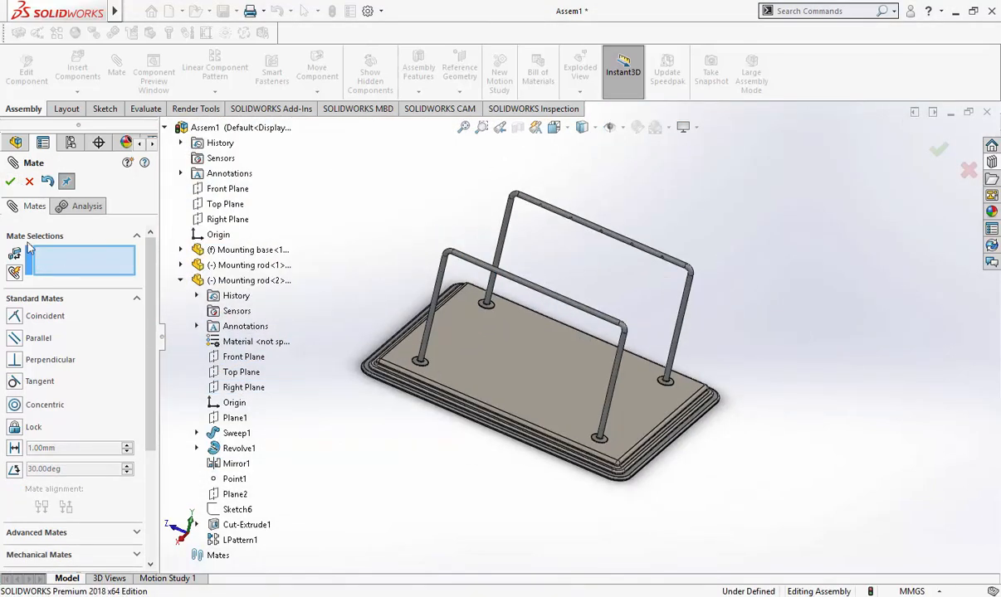
{"action": "left_click", "coordinate": [28, 182]}
{"action": "middle_click_drag", "start_coordinate": [630, 390], "coordinate": [327, 249]}
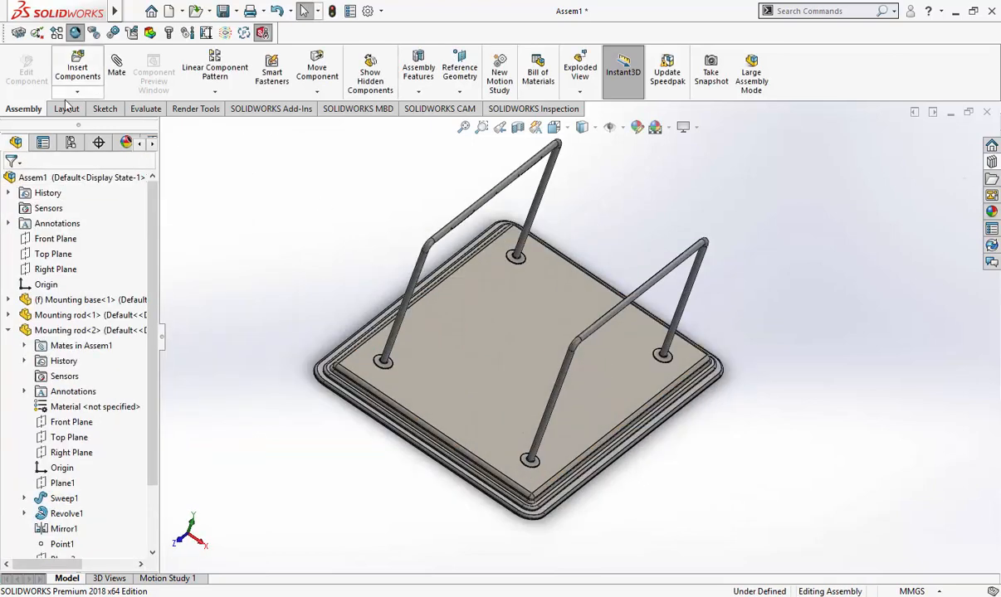
Insert the 'Thread' part into the assembly and place it above the mounting base
{"action": "left_click", "coordinate": [87, 110]}
{"action": "scroll", "coordinate": [718, 306], "scroll_direction": "down", "scroll_amount": 5}
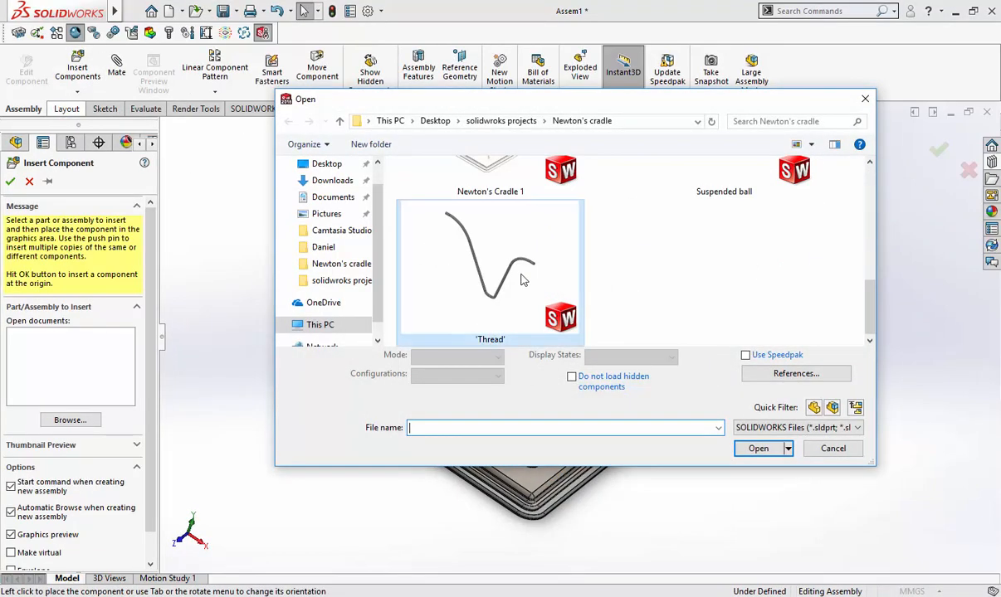
{"action": "double_click", "coordinate": [520, 279]}
{"action": "left_click", "coordinate": [500, 333]}
Copy the thread within the assembly to make four additional instances beside the mounting rods
{"action": "middle_click_drag", "start_coordinate": [678, 353], "coordinate": [515, 292]}
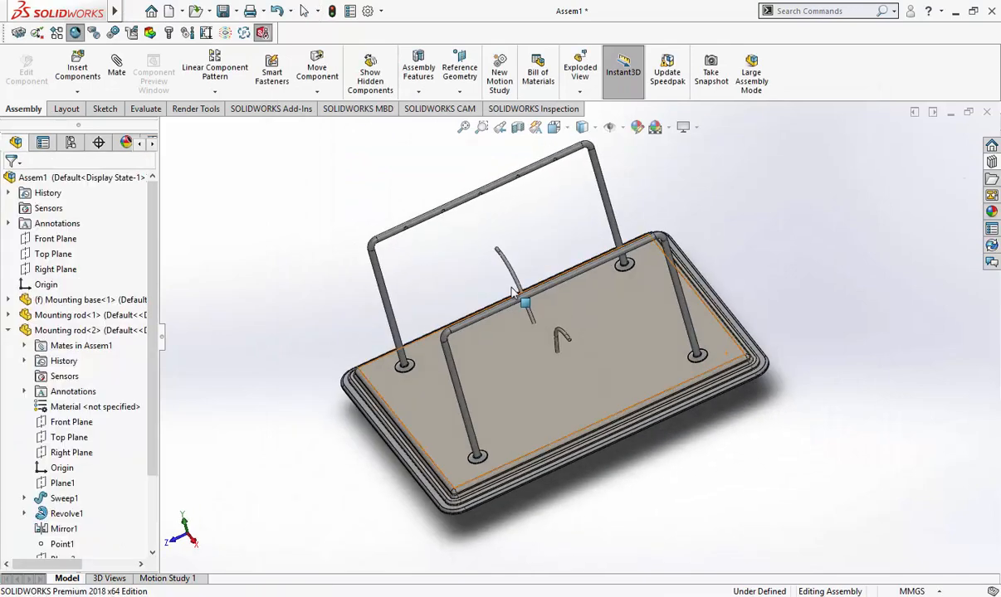
{"action": "scroll", "coordinate": [415, 253], "scroll_direction": "down", "scroll_amount": 4}
{"action": "middle_click_drag", "start_coordinate": [553, 239], "coordinate": [514, 264]}
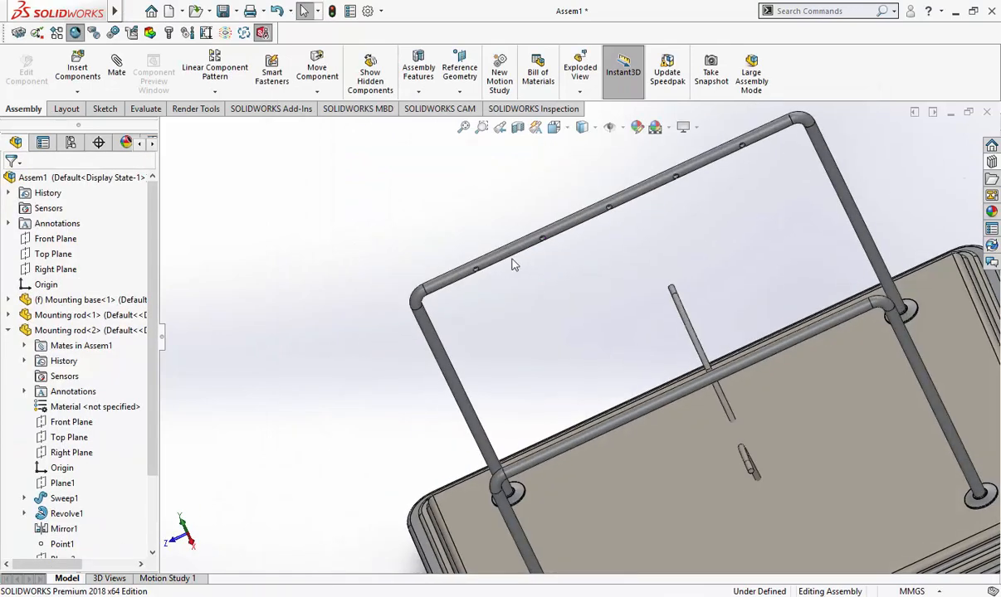
{"action": "left_click", "coordinate": [682, 321]}
{"action": "left_click_drag", "start_coordinate": [577, 274], "coordinate": [461, 290], "text": "ctrl"}
{"action": "left_click_drag", "start_coordinate": [461, 290], "coordinate": [386, 302], "text": "ctrl"}
{"action": "scroll", "coordinate": [664, 290], "scroll_direction": "up", "scroll_amount": 2}
{"action": "scroll", "coordinate": [726, 259], "scroll_direction": "down", "scroll_amount": 2}
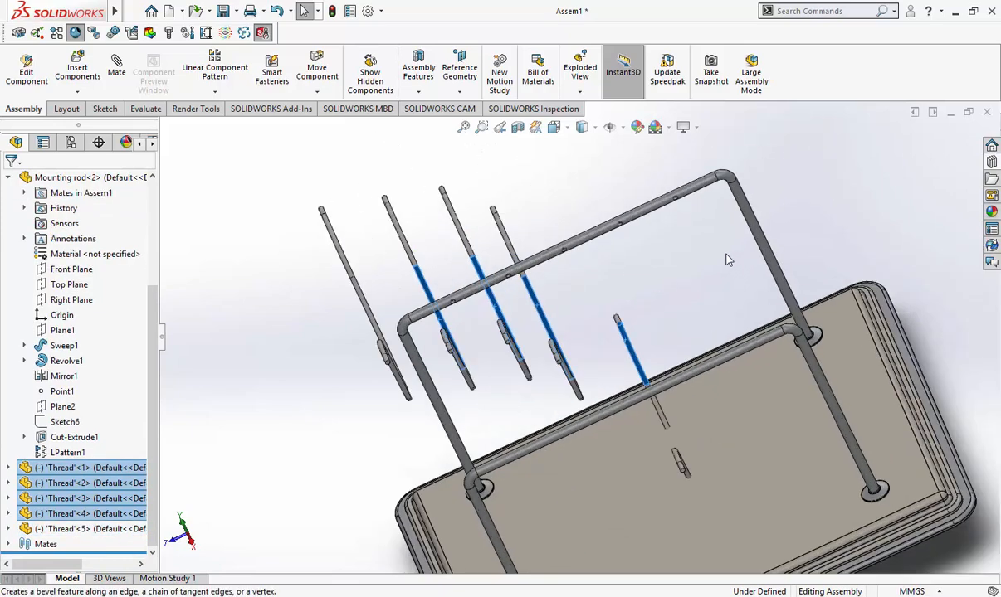
Move the four copied threads clear of the mounting rods to the opposite end of the base
{"action": "left_click", "coordinate": [692, 313]}
{"action": "middle_click_drag", "start_coordinate": [692, 313], "coordinate": [493, 355]}
{"action": "scroll", "coordinate": [685, 368], "scroll_direction": "up", "scroll_amount": 3}
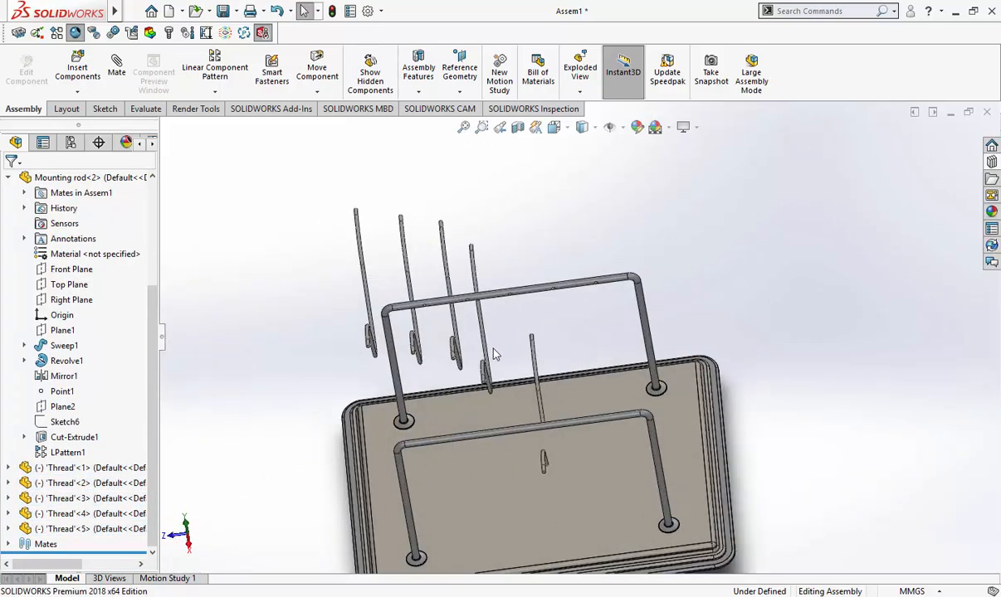
{"action": "left_click_drag", "start_coordinate": [661, 334], "coordinate": [838, 314]}
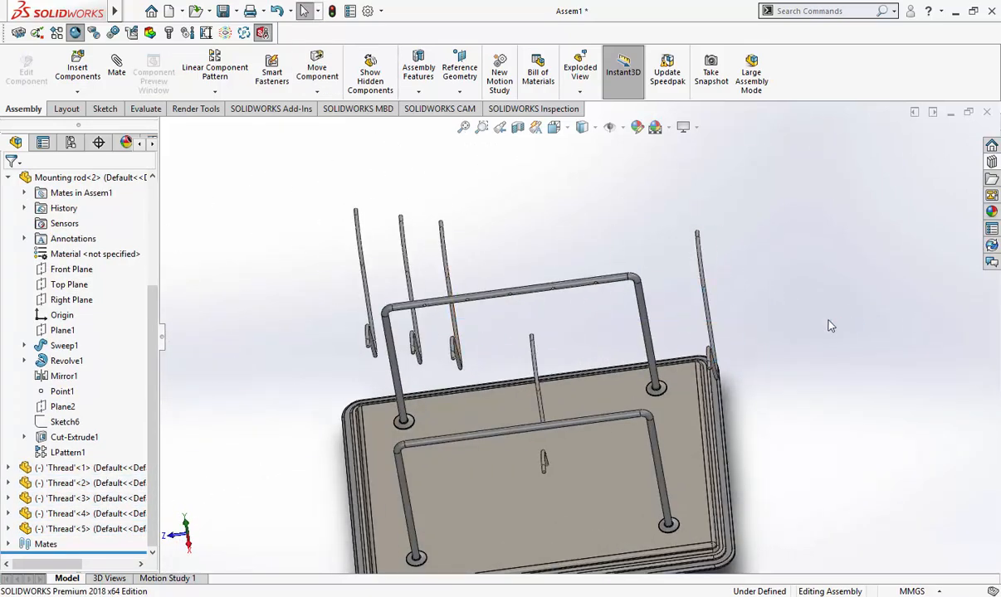
{"action": "left_click_drag", "start_coordinate": [456, 328], "coordinate": [777, 323]}
{"action": "left_click_drag", "start_coordinate": [424, 339], "coordinate": [804, 351]}
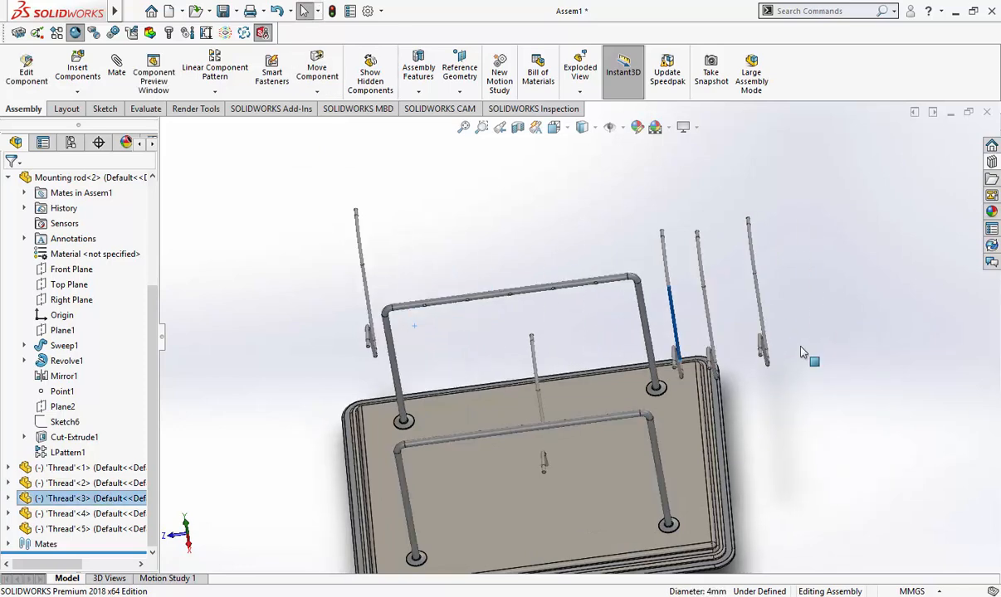
{"action": "left_click_drag", "start_coordinate": [370, 314], "coordinate": [848, 318]}
Add a concentric mate between the first thread's end and the end hole in the second mounting rod
{"action": "middle_click_drag", "start_coordinate": [476, 354], "coordinate": [531, 370]}
{"action": "scroll", "coordinate": [592, 391], "scroll_direction": "down", "scroll_amount": 1}
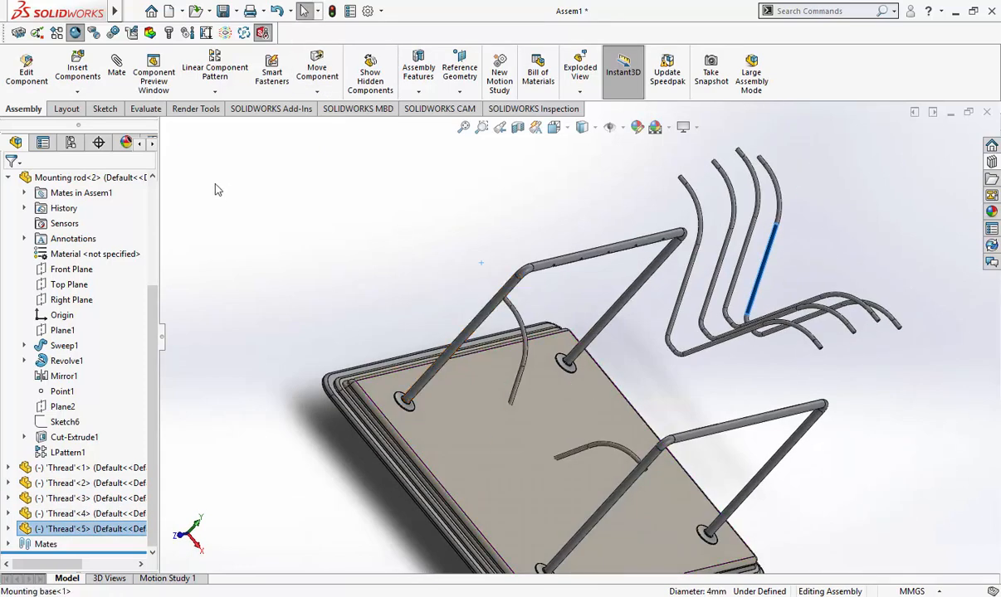
{"action": "left_click", "coordinate": [117, 68]}
{"action": "scroll", "coordinate": [664, 380], "scroll_direction": "down", "scroll_amount": 5}
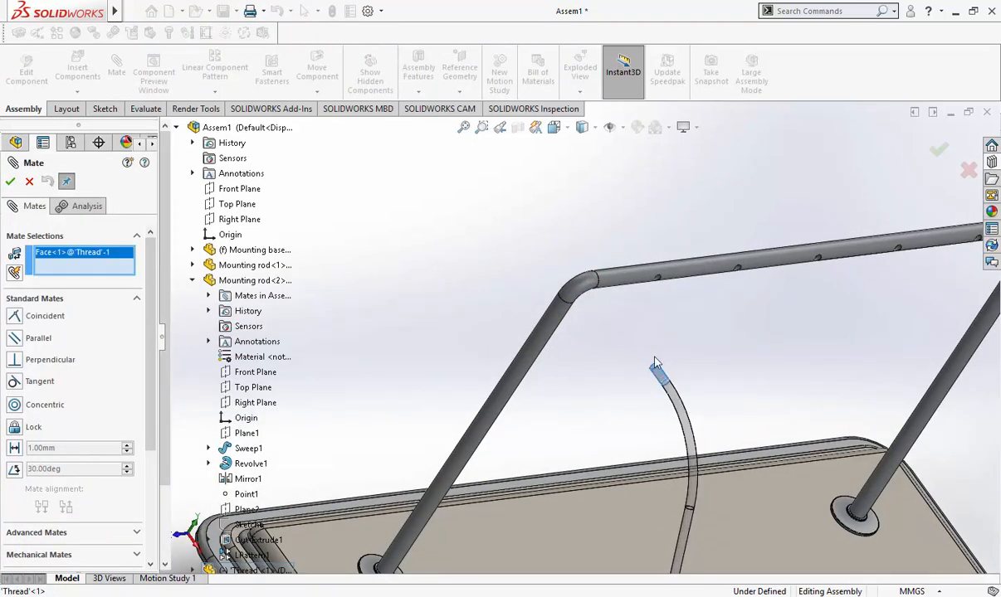
{"action": "scroll", "coordinate": [643, 320], "scroll_direction": "down", "scroll_amount": 4}
{"action": "left_click", "coordinate": [630, 255]}
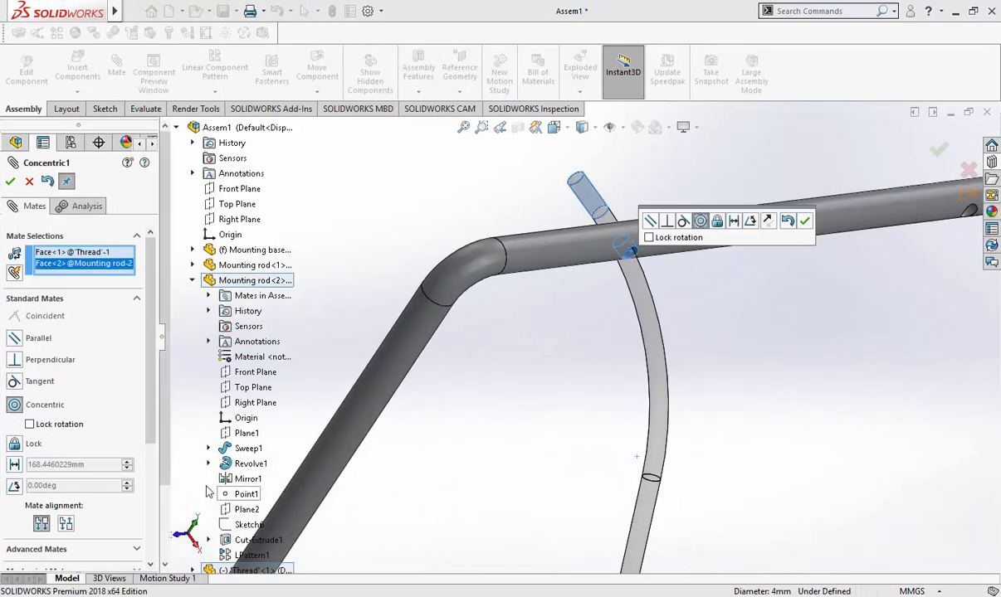
{"action": "left_click", "coordinate": [10, 182]}
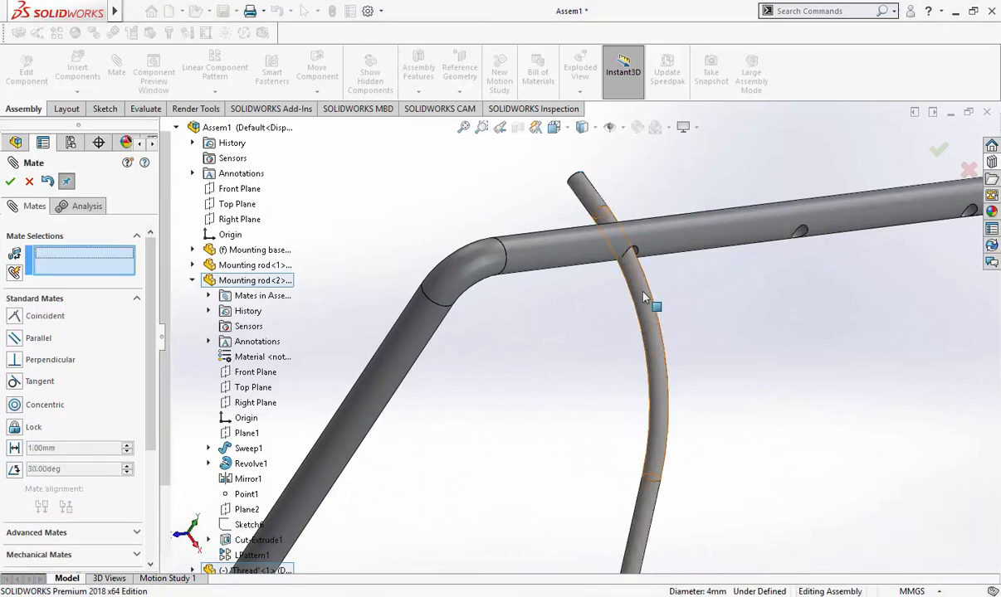
Slide and rotate the first thread out of its hole so that it spans from one mounting rod towards the other
{"action": "left_click_drag", "start_coordinate": [645, 297], "coordinate": [652, 340]}
{"action": "scroll", "coordinate": [703, 405], "scroll_direction": "up", "scroll_amount": 5}
{"action": "middle_click_drag", "start_coordinate": [661, 393], "coordinate": [585, 382]}
{"action": "left_click_drag", "start_coordinate": [527, 373], "coordinate": [526, 309]}
{"action": "scroll", "coordinate": [643, 419], "scroll_direction": "up", "scroll_amount": 6}
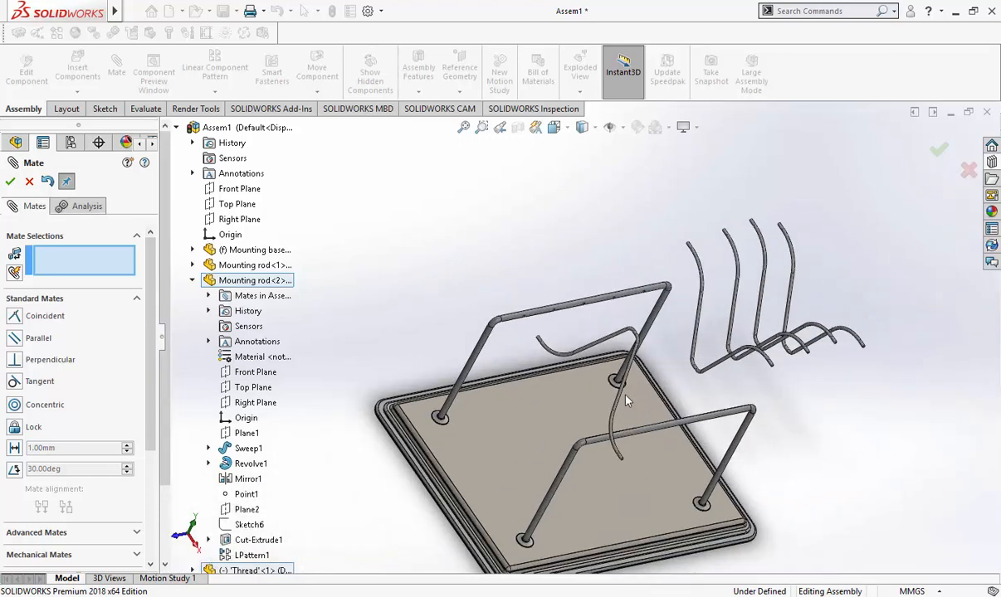
{"action": "scroll", "coordinate": [588, 372], "scroll_direction": "down", "scroll_amount": 5}
{"action": "left_click_drag", "start_coordinate": [556, 344], "coordinate": [507, 351]}
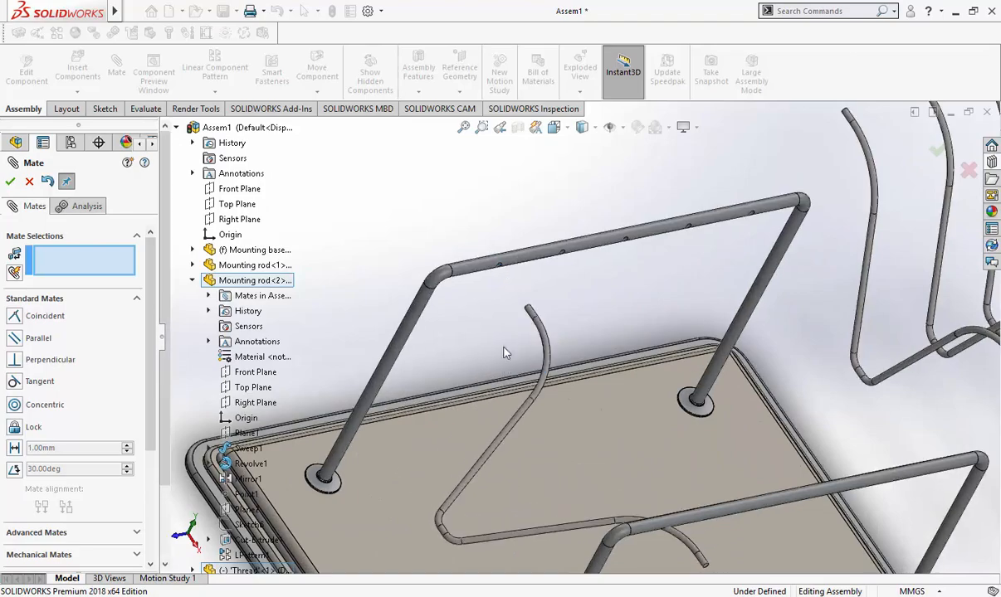
Seat the first thread with a coincident mate between its end face and the flat bottom of the rod's end hole
{"action": "scroll", "coordinate": [517, 400], "scroll_direction": "down", "scroll_amount": 8}
{"action": "middle_click_drag", "start_coordinate": [741, 465], "coordinate": [719, 420]}
{"action": "scroll", "coordinate": [664, 415], "scroll_direction": "up", "scroll_amount": 7}
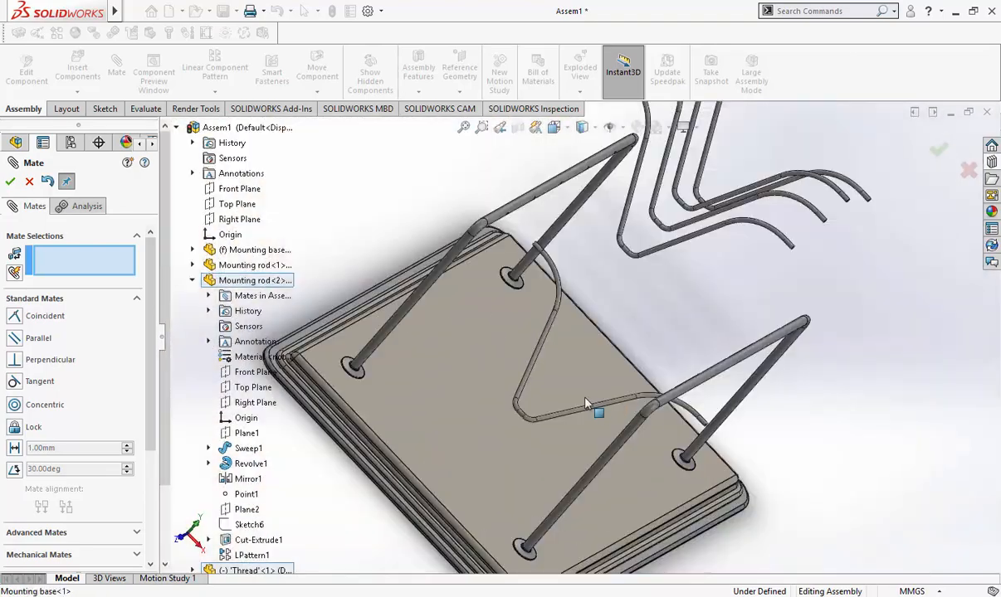
{"action": "middle_click_drag", "start_coordinate": [588, 402], "coordinate": [768, 373]}
{"action": "scroll", "coordinate": [768, 369], "scroll_direction": "down", "scroll_amount": 6}
{"action": "left_click", "coordinate": [587, 287]}
{"action": "middle_click_drag", "start_coordinate": [583, 290], "coordinate": [472, 317]}
{"action": "scroll", "coordinate": [546, 233], "scroll_direction": "down", "scroll_amount": 2}
{"action": "scroll", "coordinate": [554, 230], "scroll_direction": "down", "scroll_amount": 3}
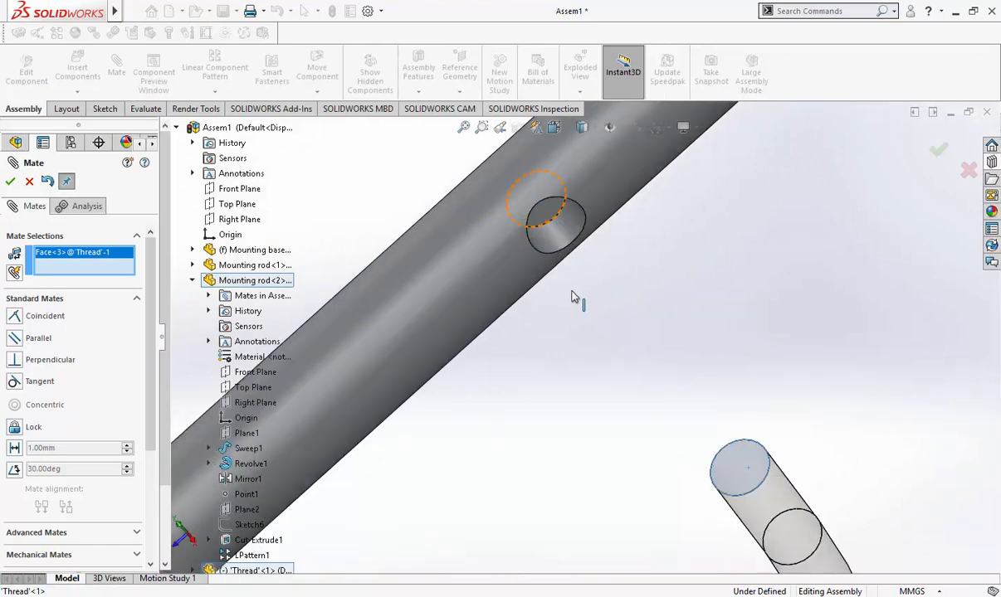
{"action": "left_click", "coordinate": [516, 207]}
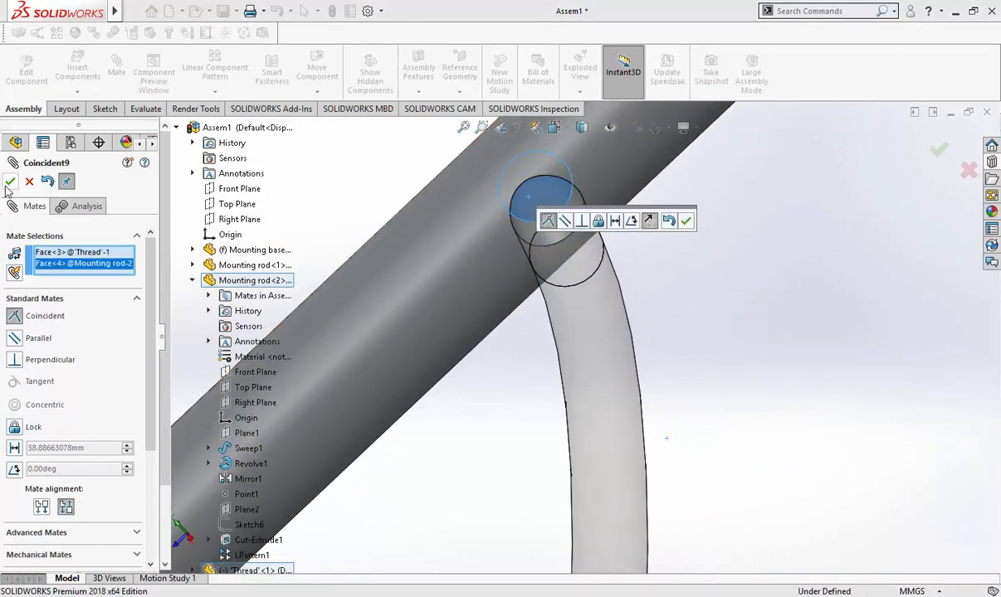
{"action": "left_click", "coordinate": [685, 221]}
Add a concentric mate between the second thread's end and the next free hole in the second mounting rod
{"action": "scroll", "coordinate": [701, 328], "scroll_direction": "up", "scroll_amount": 6}
{"action": "middle_click_drag", "start_coordinate": [745, 352], "coordinate": [610, 459]}
{"action": "scroll", "coordinate": [741, 446], "scroll_direction": "up", "scroll_amount": 5}
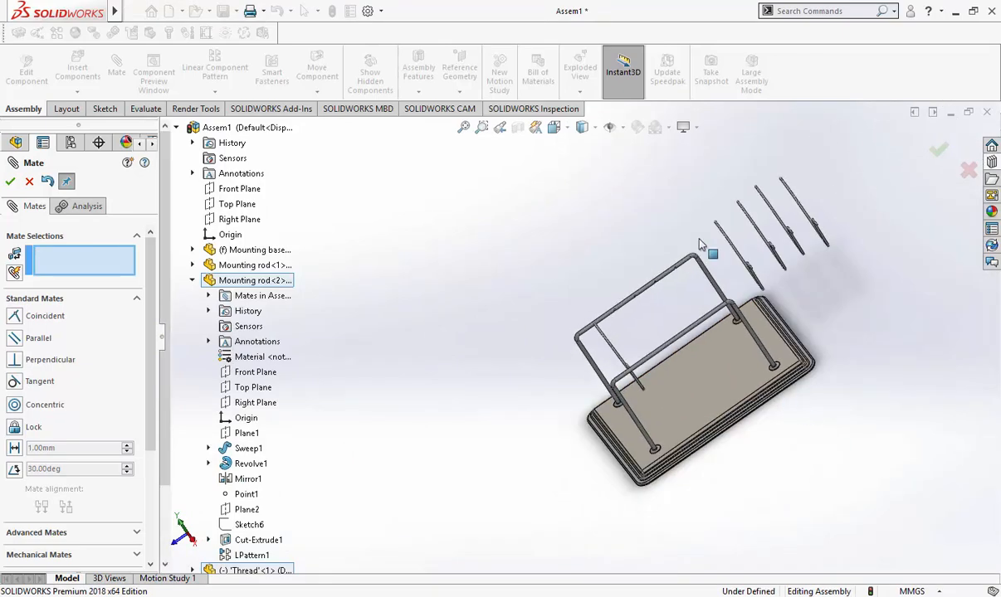
{"action": "scroll", "coordinate": [778, 232], "scroll_direction": "down", "scroll_amount": 3}
{"action": "middle_click_drag", "start_coordinate": [773, 345], "coordinate": [664, 336]}
{"action": "scroll", "coordinate": [658, 336], "scroll_direction": "down", "scroll_amount": 4}
{"action": "left_click", "coordinate": [573, 225]}
{"action": "scroll", "coordinate": [497, 398], "scroll_direction": "up", "scroll_amount": 4}
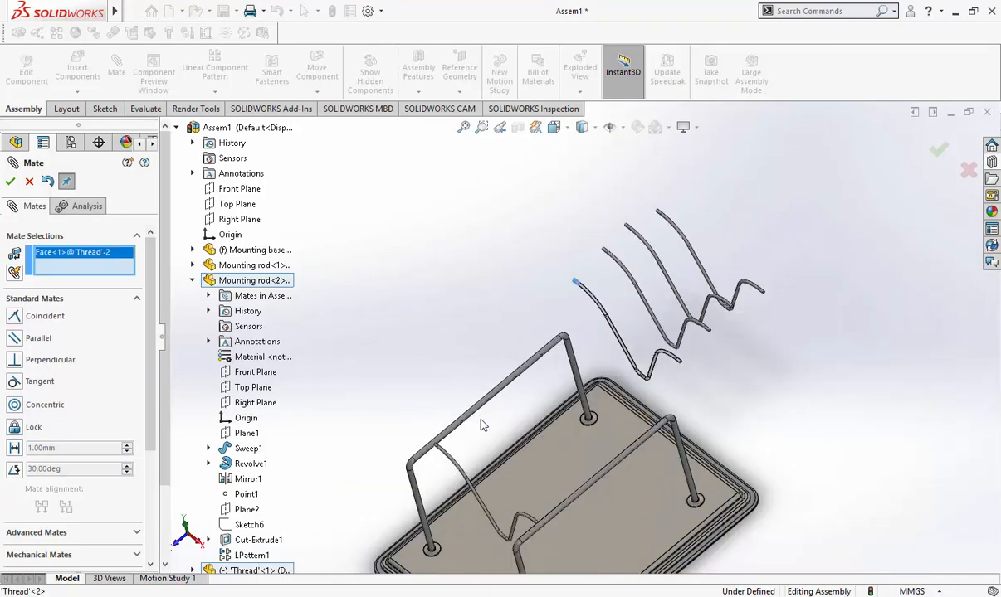
{"action": "scroll", "coordinate": [482, 417], "scroll_direction": "down", "scroll_amount": 9}
{"action": "middle_click_drag", "start_coordinate": [481, 413], "coordinate": [449, 348]}
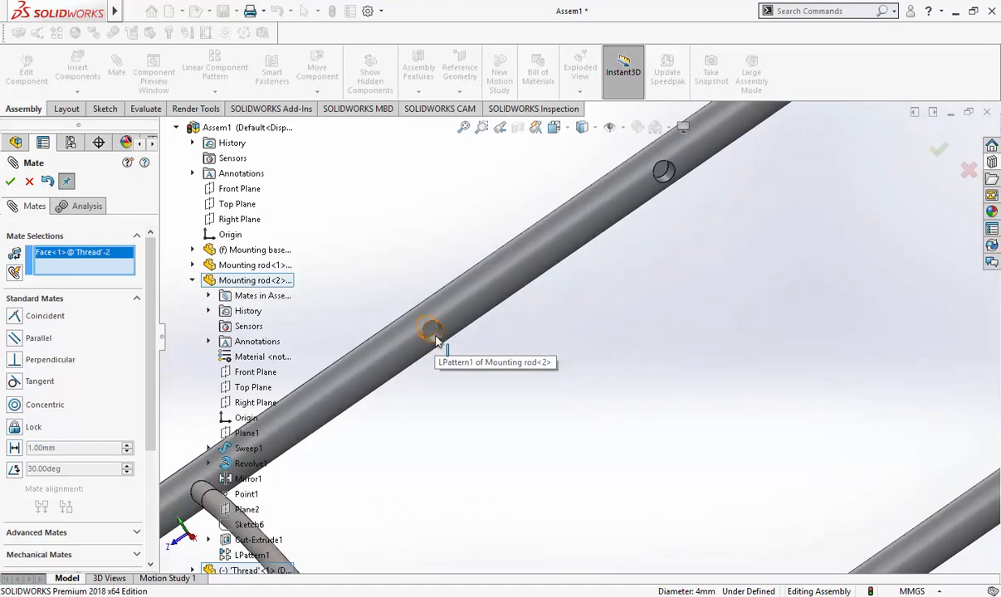
{"action": "left_click", "coordinate": [438, 340]}
{"action": "left_click", "coordinate": [419, 320]}
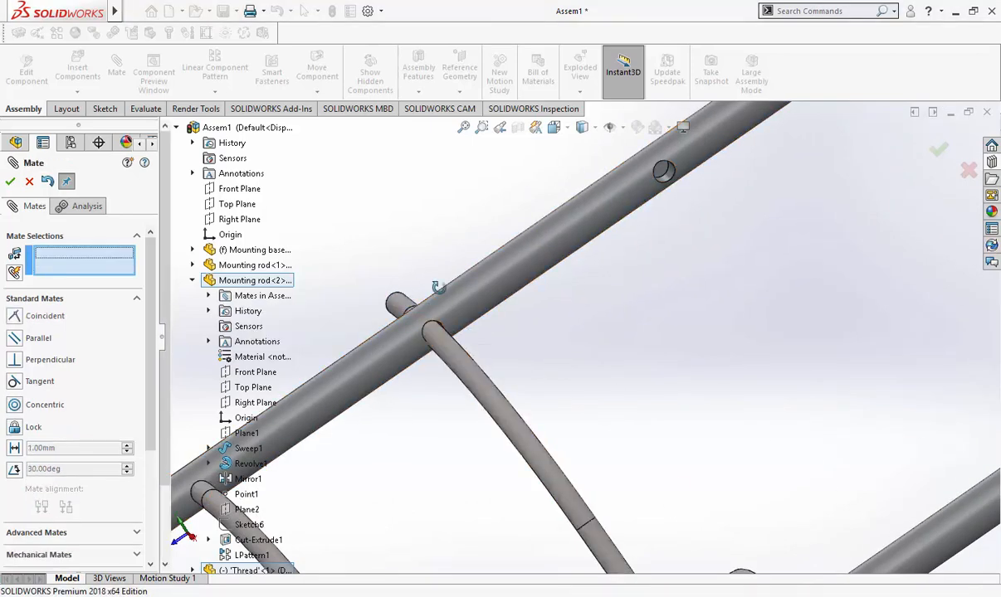
Seat the second thread with a coincident mate between its end face and the bottom face of its rod hole
{"action": "middle_click_drag", "start_coordinate": [423, 322], "coordinate": [450, 330]}
{"action": "middle_click_drag", "start_coordinate": [522, 319], "coordinate": [469, 332]}
{"action": "scroll", "coordinate": [498, 340], "scroll_direction": "down", "scroll_amount": 6}
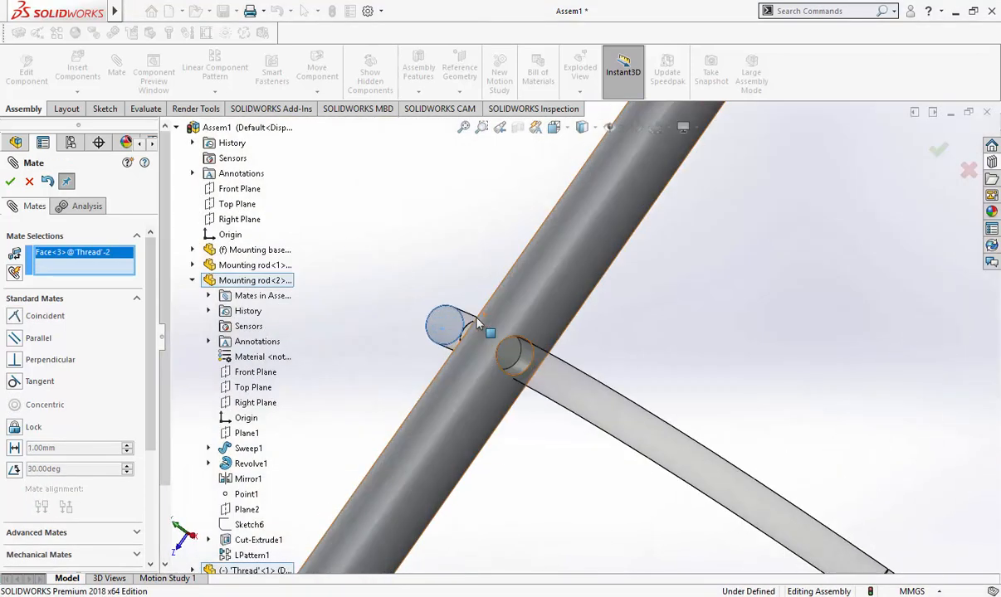
{"action": "left_click", "coordinate": [519, 348]}
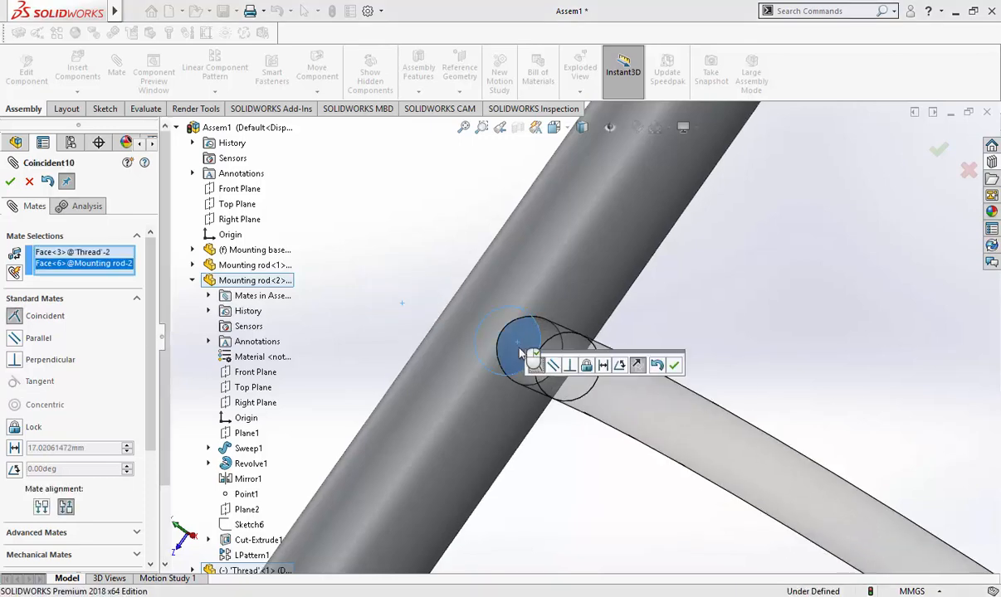
{"action": "left_click", "coordinate": [677, 368]}
Add a concentric mate between the third thread's end and the middle hole in the first mounting rod
{"action": "scroll", "coordinate": [780, 353], "scroll_direction": "up", "scroll_amount": 12}
{"action": "scroll", "coordinate": [645, 238], "scroll_direction": "down", "scroll_amount": 7}
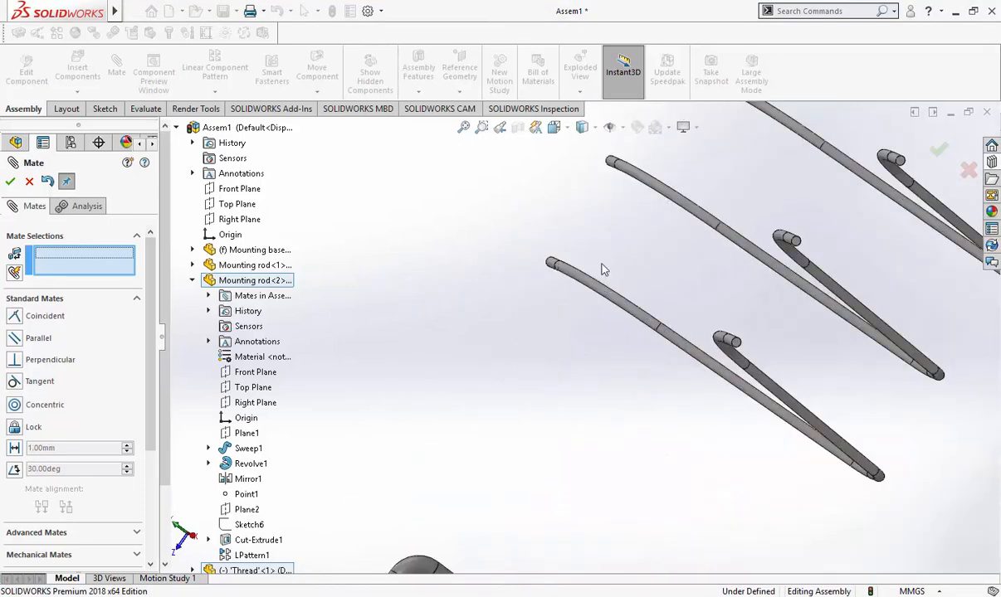
{"action": "middle_click_drag", "start_coordinate": [604, 270], "coordinate": [767, 357]}
{"action": "left_click", "coordinate": [931, 417]}
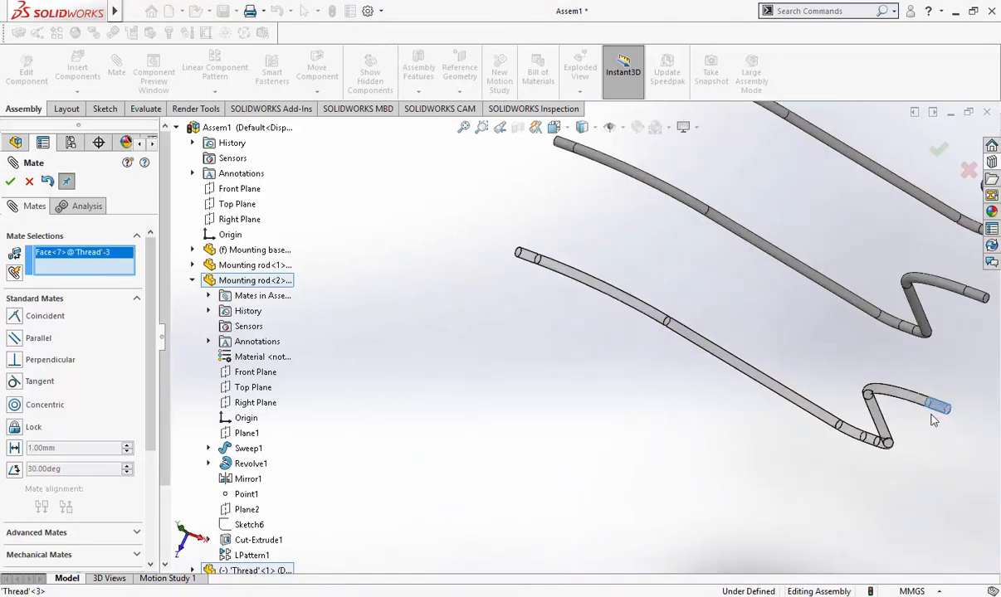
{"action": "scroll", "coordinate": [931, 415], "scroll_direction": "up", "scroll_amount": 9}
{"action": "middle_click_drag", "start_coordinate": [764, 399], "coordinate": [689, 414]}
{"action": "scroll", "coordinate": [603, 379], "scroll_direction": "down", "scroll_amount": 8}
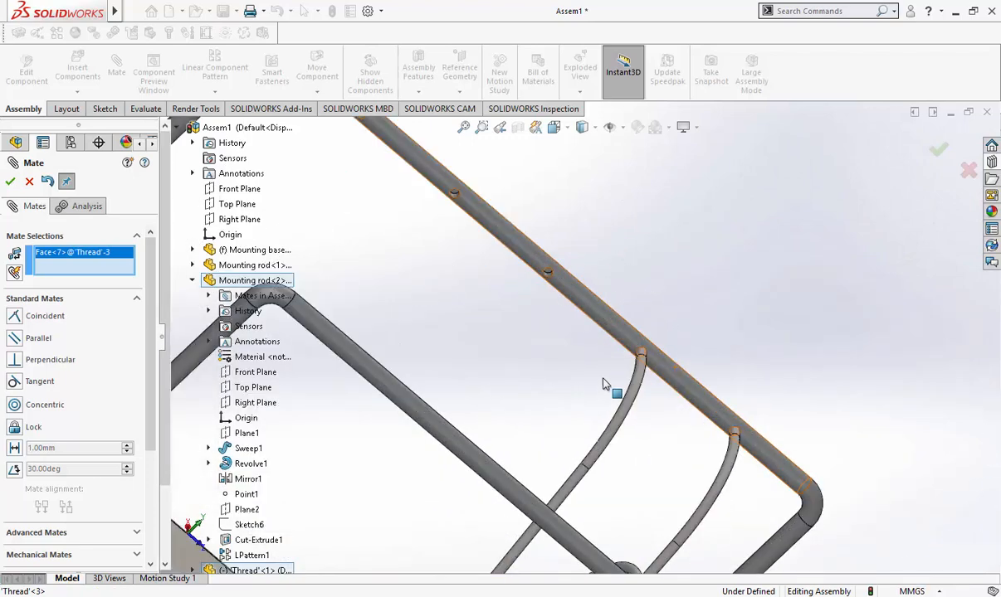
{"action": "scroll", "coordinate": [604, 384], "scroll_direction": "down", "scroll_amount": 6}
{"action": "left_click", "coordinate": [550, 325]}
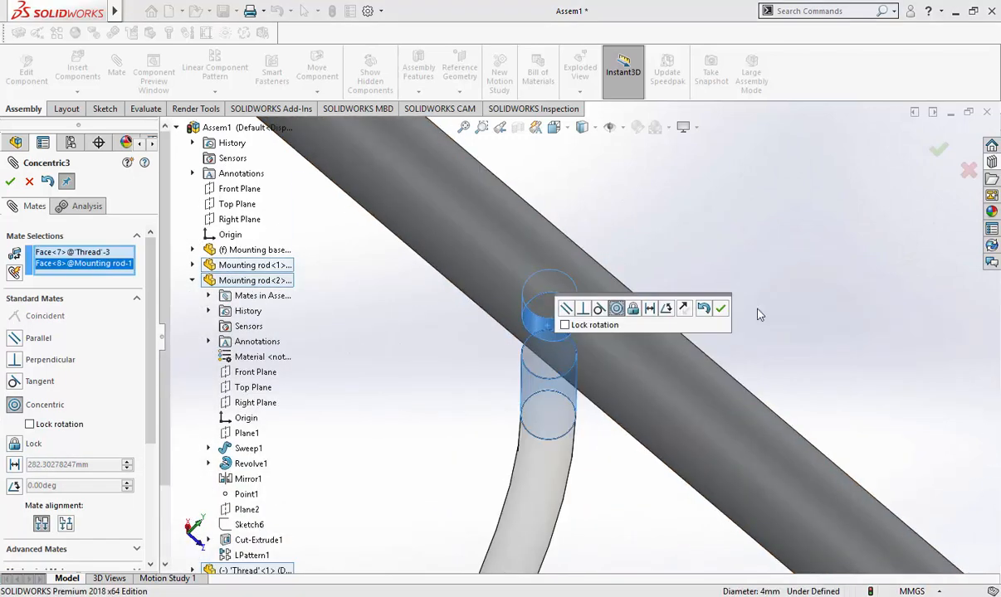
{"action": "left_click", "coordinate": [720, 309]}
Seat the third thread with a coincident mate between its end face and the bottom of the first rod's middle hole
{"action": "middle_click_drag", "start_coordinate": [532, 339], "coordinate": [741, 409]}
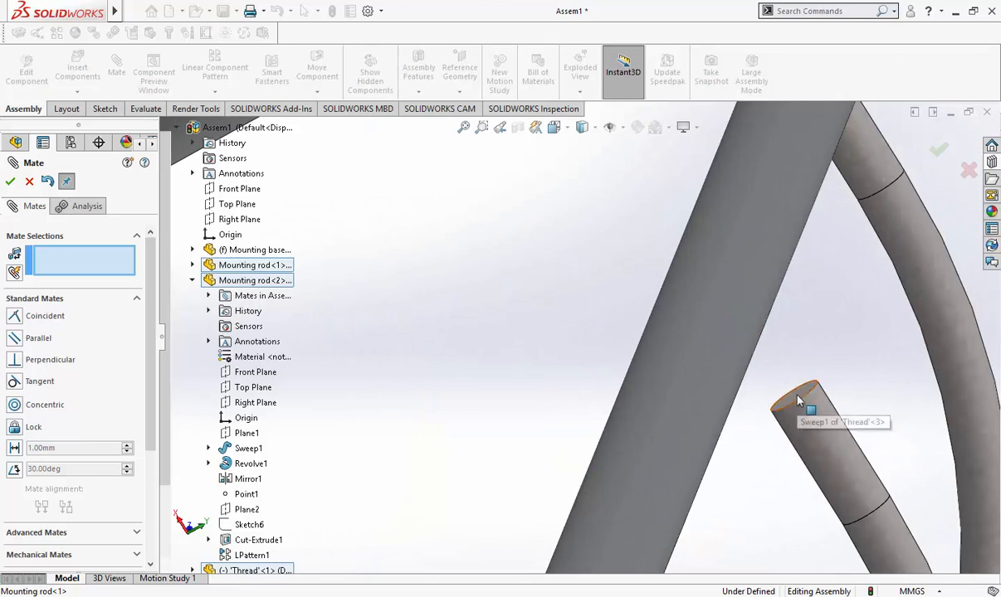
{"action": "left_click", "coordinate": [798, 401]}
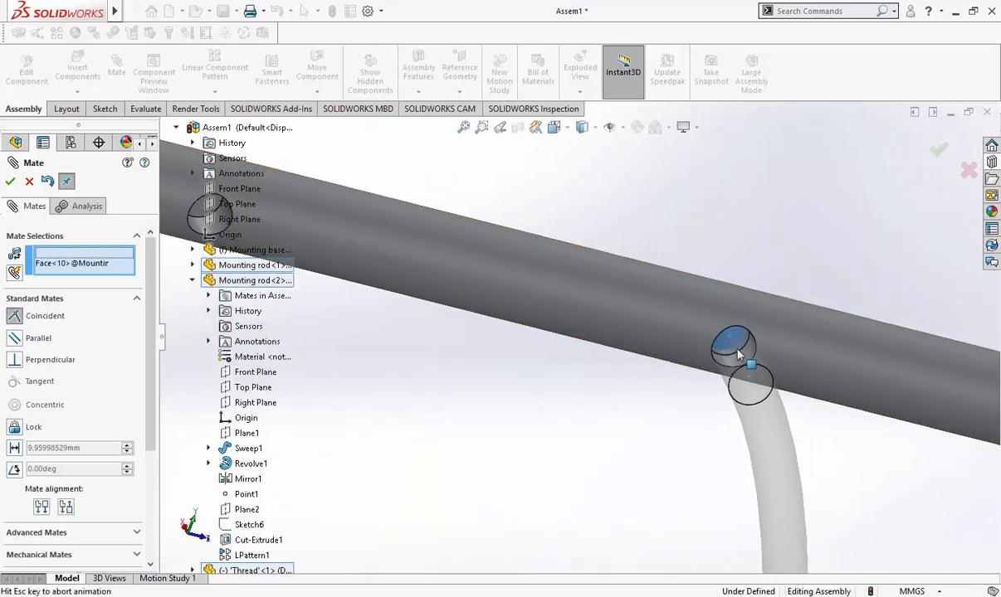
{"action": "left_click", "coordinate": [738, 354]}
{"action": "left_click", "coordinate": [755, 368]}
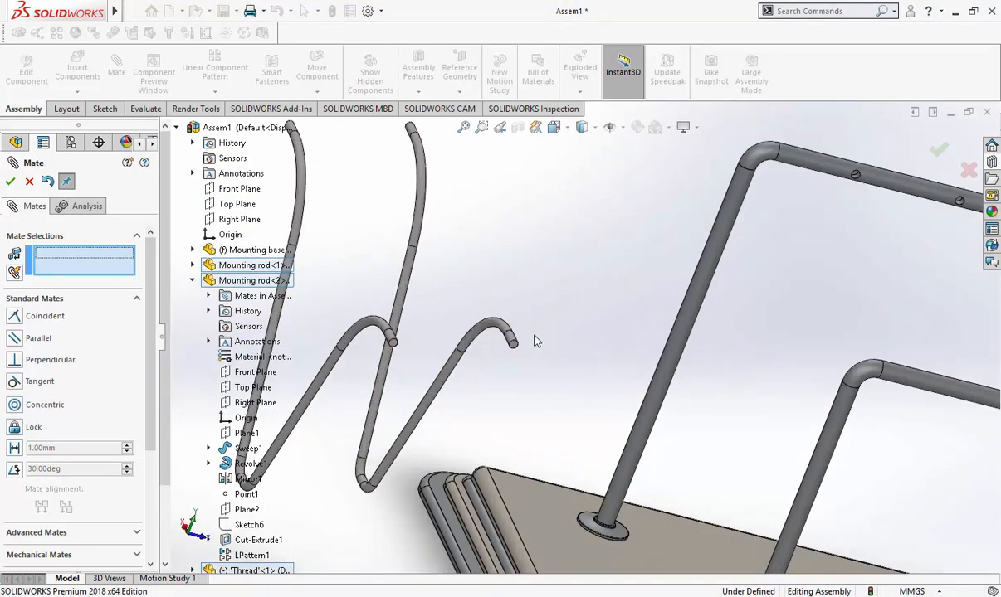
{"action": "left_click", "coordinate": [514, 342]}
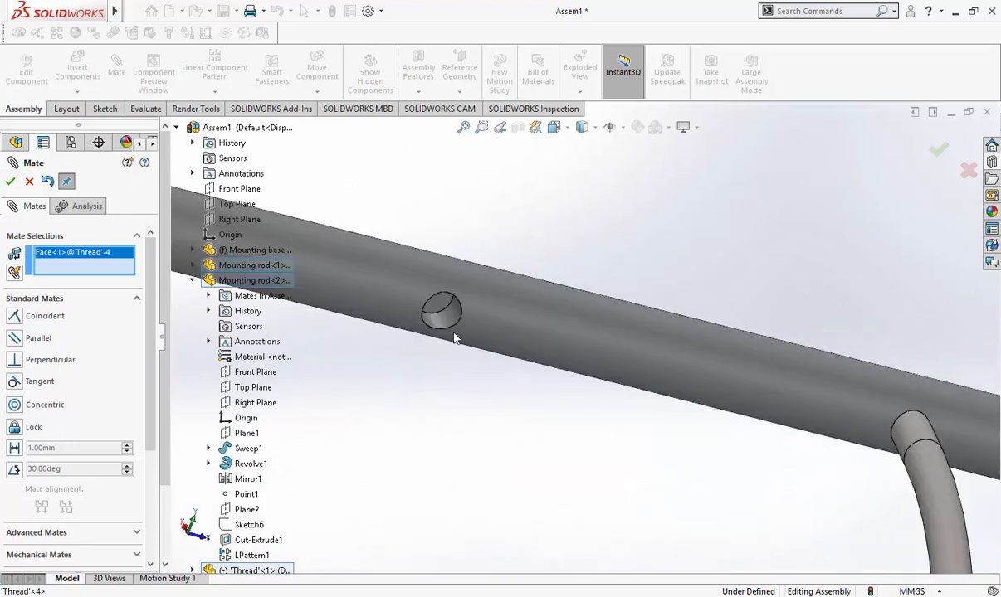
{"action": "left_click", "coordinate": [453, 323]}
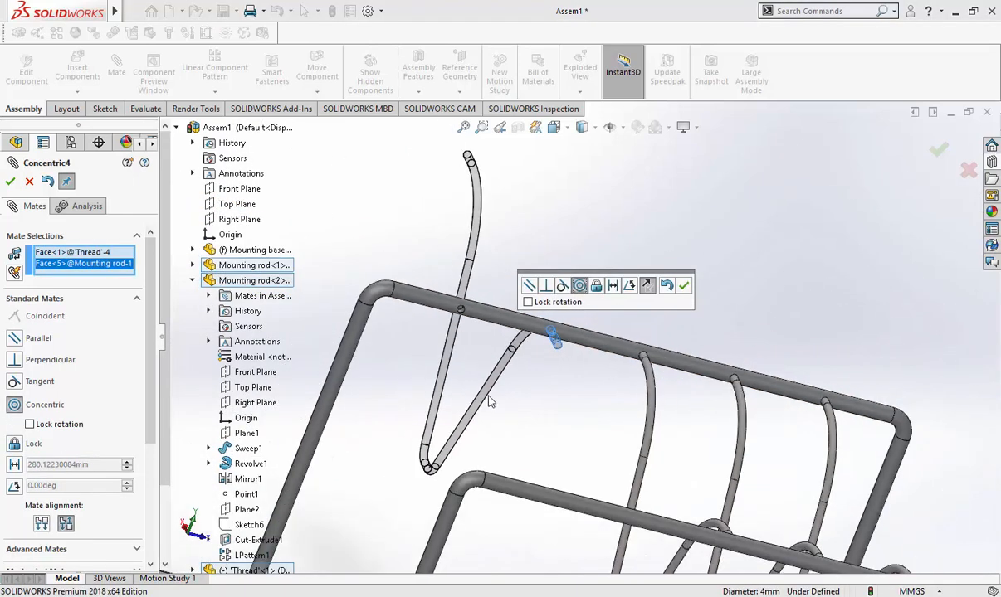
{"action": "key", "text": "Escape"}
{"action": "key", "text": "Escape"}
{"action": "scroll", "coordinate": [324, 385], "scroll_direction": "up", "scroll_amount": 6}
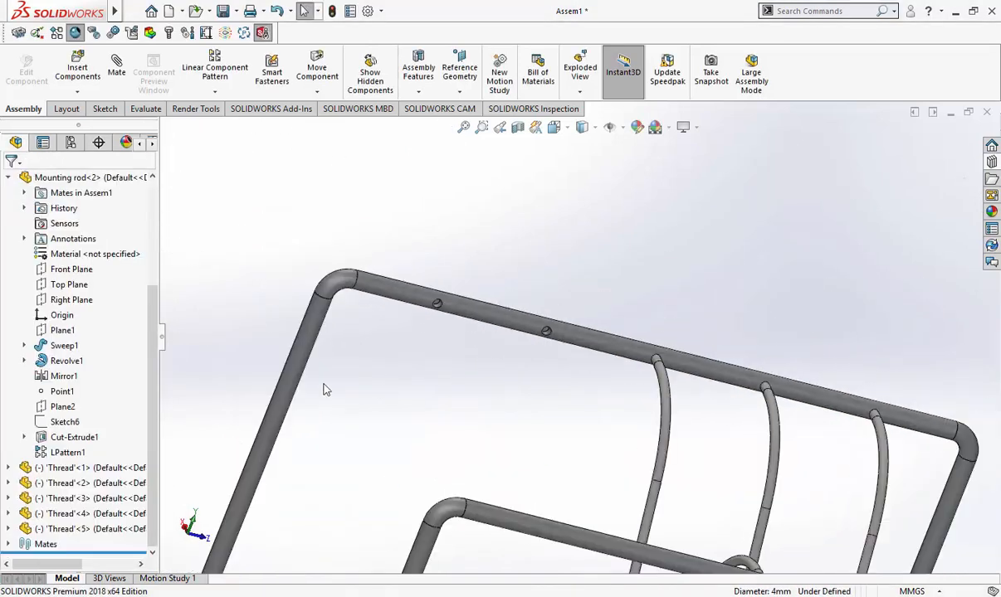
Add a concentric mate between the fourth thread's opposite end and the next free hole in the first mounting rod
{"action": "left_click", "coordinate": [122, 72]}
{"action": "scroll", "coordinate": [322, 335], "scroll_direction": "up", "scroll_amount": 4}
{"action": "scroll", "coordinate": [340, 319], "scroll_direction": "down", "scroll_amount": 4}
{"action": "scroll", "coordinate": [503, 325], "scroll_direction": "up", "scroll_amount": 1}
{"action": "scroll", "coordinate": [505, 328], "scroll_direction": "down", "scroll_amount": 1}
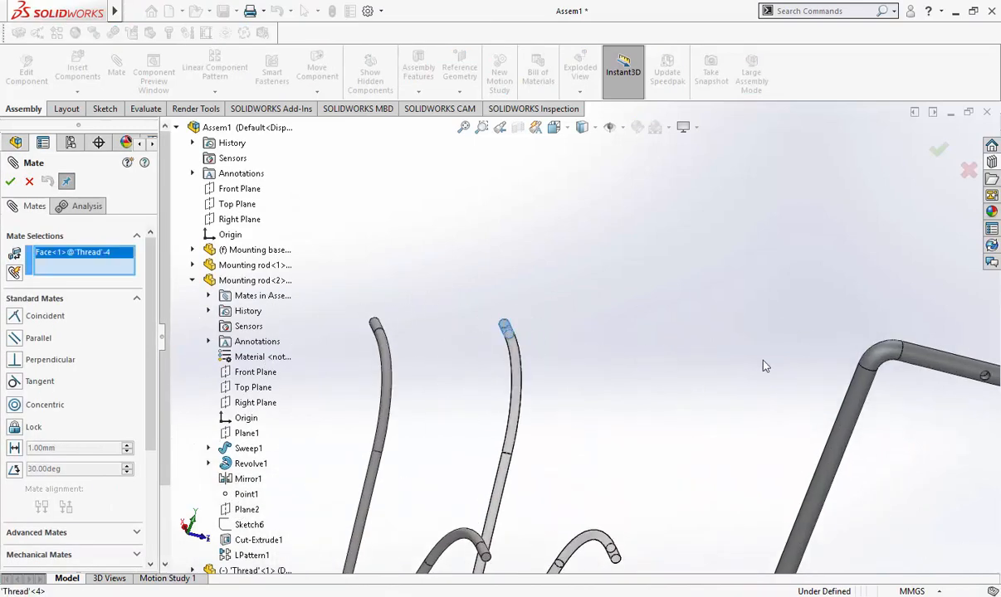
{"action": "scroll", "coordinate": [764, 365], "scroll_direction": "up", "scroll_amount": 3}
{"action": "scroll", "coordinate": [307, 319], "scroll_direction": "down", "scroll_amount": 6}
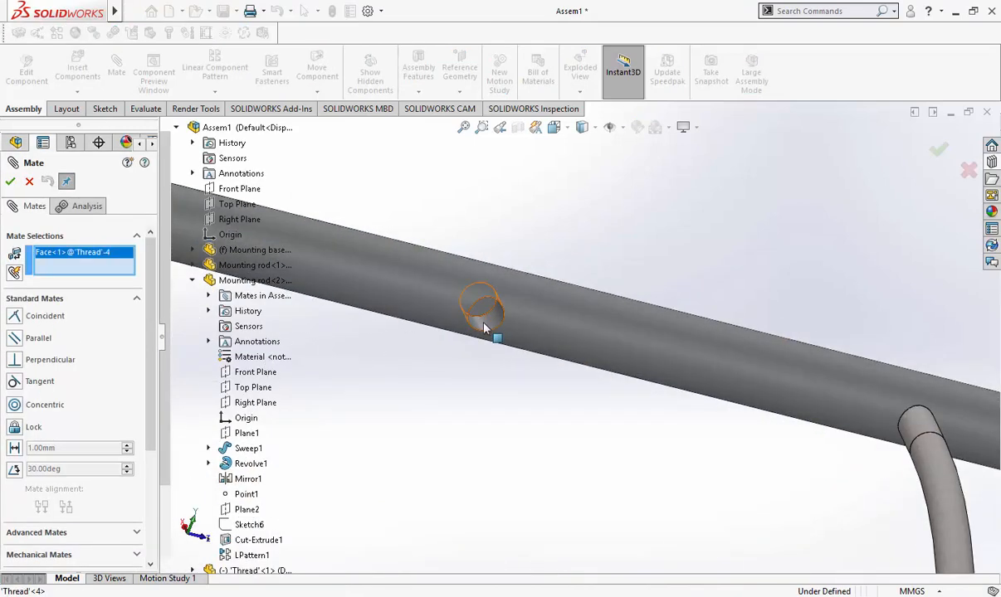
{"action": "left_click", "coordinate": [483, 328]}
{"action": "left_click", "coordinate": [465, 291]}
{"action": "middle_click_drag", "start_coordinate": [477, 319], "coordinate": [481, 341]}
{"action": "scroll", "coordinate": [481, 341], "scroll_direction": "up", "scroll_amount": 2}
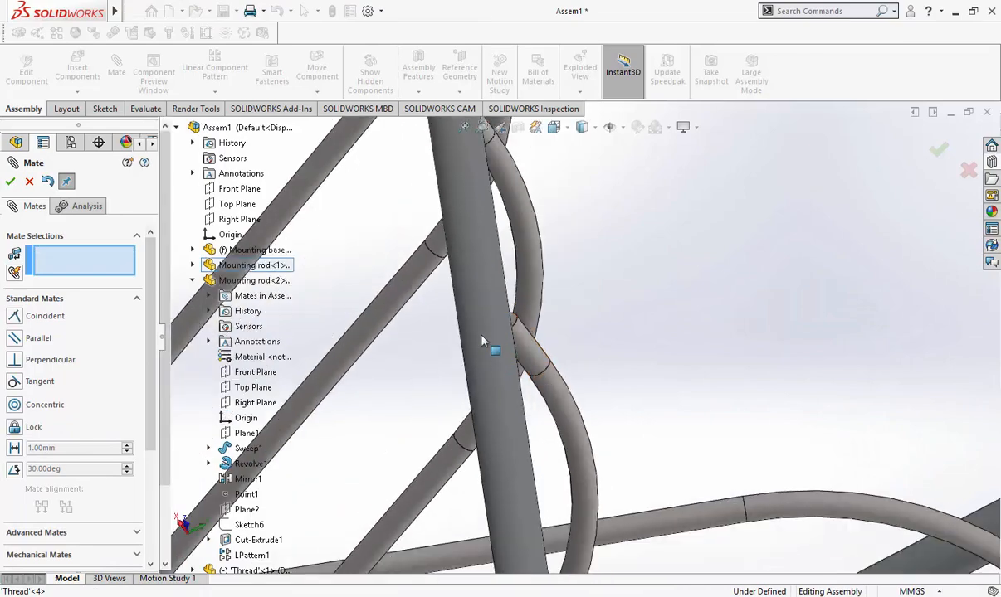
Seat the fourth thread with a coincident mate between its end face and the bottom face of its hole in the first mounting rod
{"action": "scroll", "coordinate": [498, 336], "scroll_direction": "down", "scroll_amount": 2}
{"action": "left_click", "coordinate": [577, 350]}
{"action": "scroll", "coordinate": [485, 314], "scroll_direction": "up", "scroll_amount": 4}
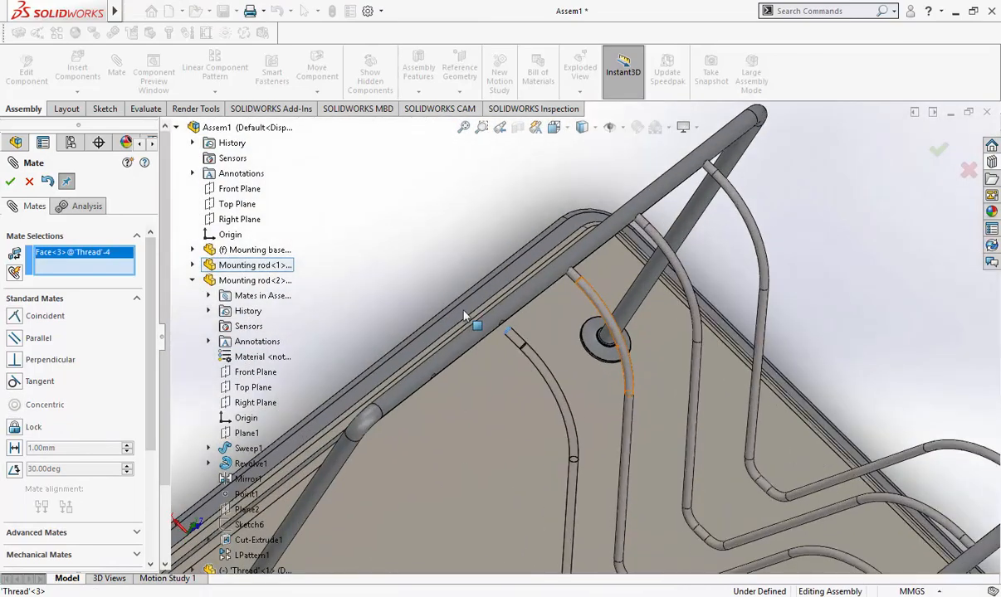
{"action": "scroll", "coordinate": [467, 311], "scroll_direction": "up", "scroll_amount": 3}
{"action": "scroll", "coordinate": [532, 326], "scroll_direction": "down", "scroll_amount": 7}
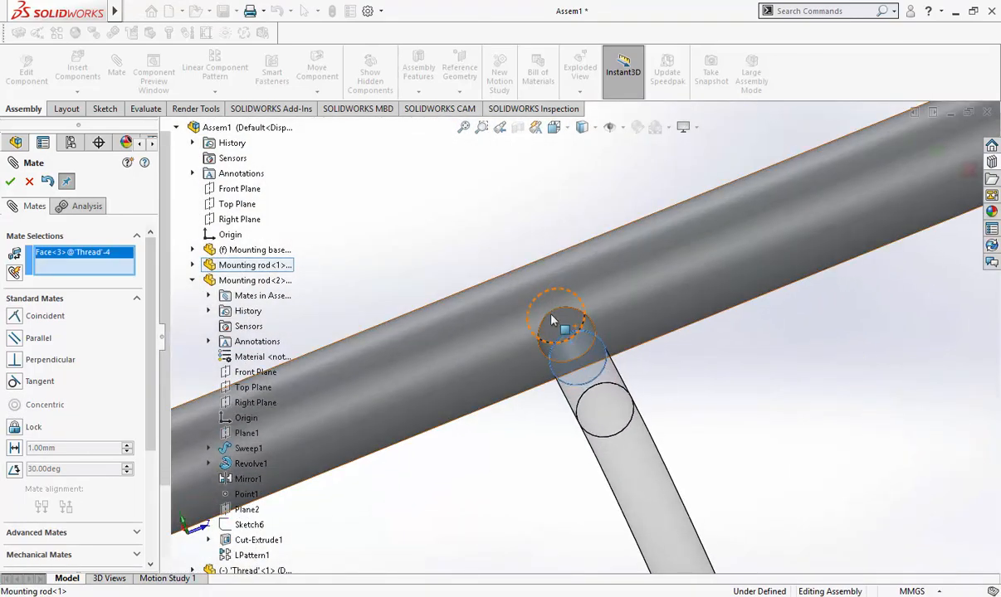
{"action": "scroll", "coordinate": [551, 321], "scroll_direction": "up", "scroll_amount": 2}
{"action": "middle_click_drag", "start_coordinate": [550, 320], "coordinate": [558, 391]}
{"action": "scroll", "coordinate": [532, 308], "scroll_direction": "down", "scroll_amount": 4}
{"action": "left_click", "coordinate": [537, 305]}
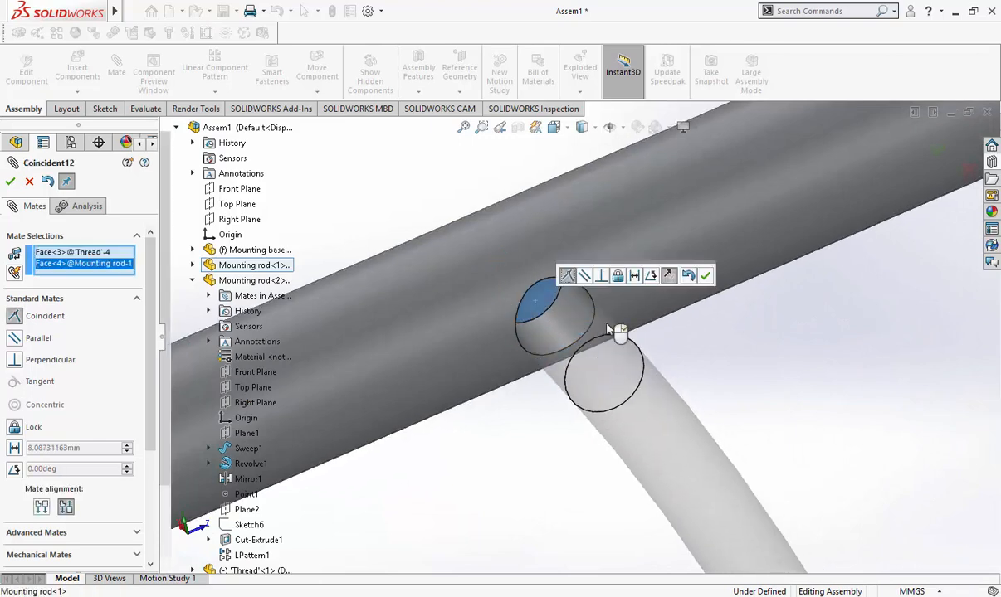
{"action": "left_click", "coordinate": [706, 275]}
Add a concentric mate between the fifth thread's free end and the last open hole in the first mounting rod
{"action": "scroll", "coordinate": [470, 377], "scroll_direction": "up", "scroll_amount": 8}
{"action": "scroll", "coordinate": [457, 411], "scroll_direction": "down", "scroll_amount": 6}
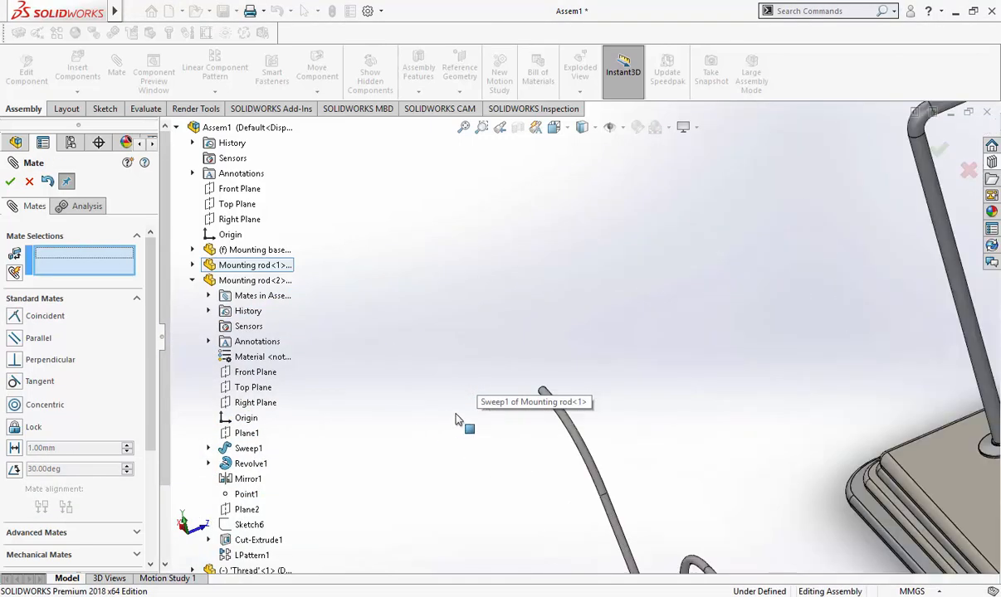
{"action": "left_click", "coordinate": [578, 340]}
{"action": "scroll", "coordinate": [785, 346], "scroll_direction": "up", "scroll_amount": 5}
{"action": "scroll", "coordinate": [687, 184], "scroll_direction": "down", "scroll_amount": 6}
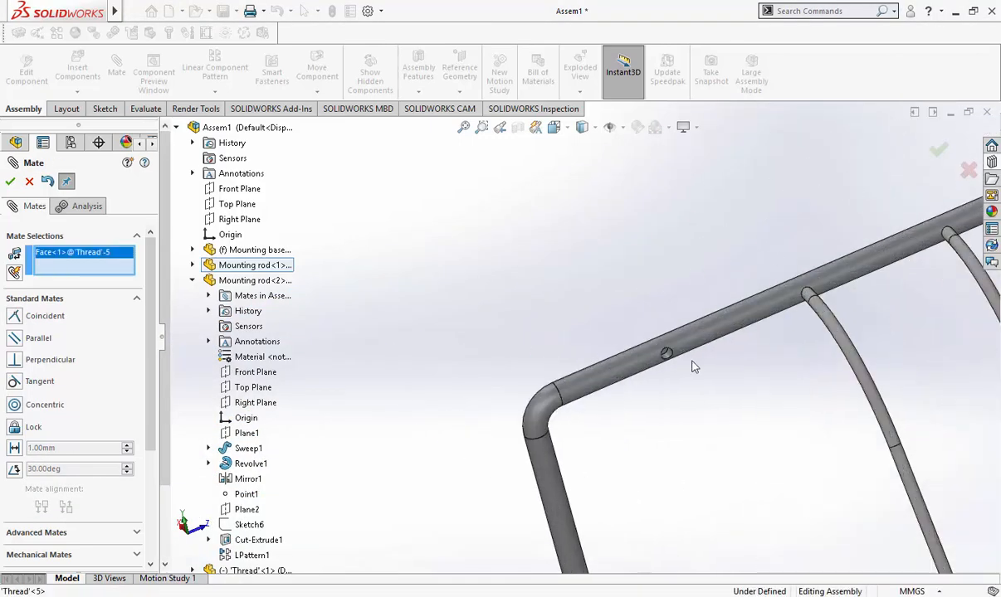
{"action": "left_click", "coordinate": [624, 316]}
{"action": "left_click", "coordinate": [832, 323]}
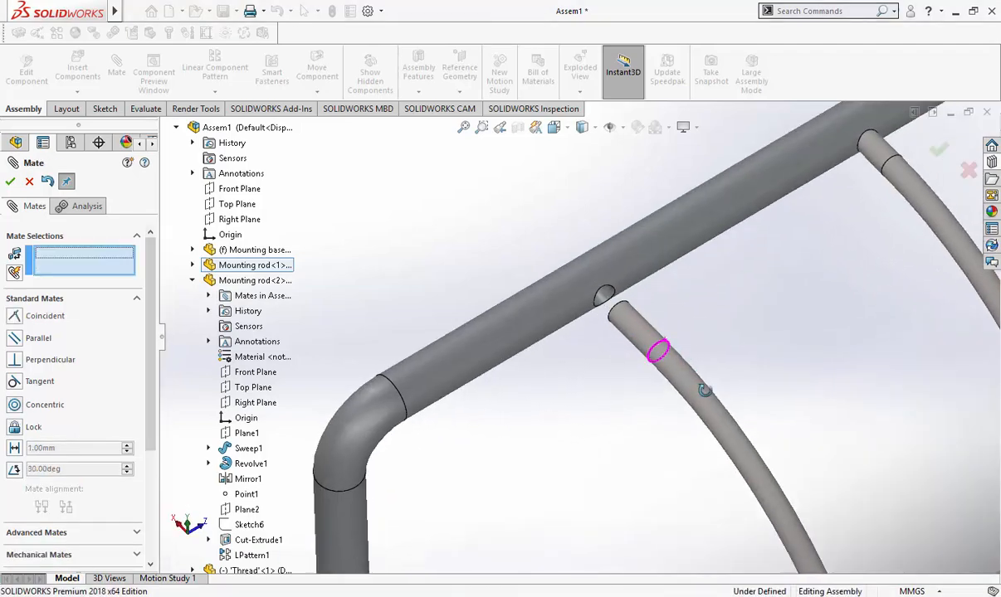
Seat the fifth thread with a coincident mate between its end face and the bottom of the first rod's last hole, and finish mating
{"action": "scroll", "coordinate": [610, 307], "scroll_direction": "up", "scroll_amount": 5}
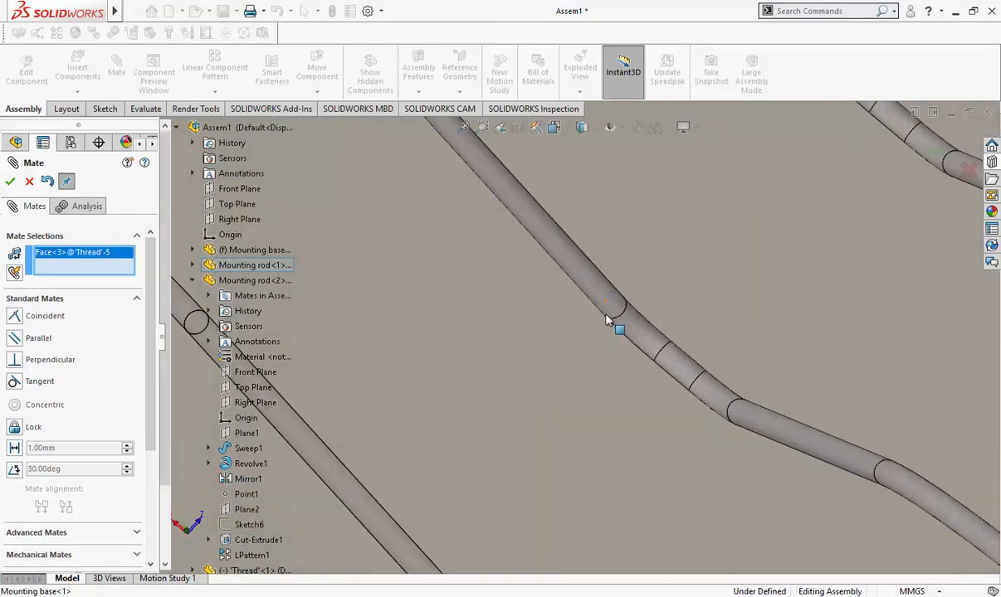
{"action": "scroll", "coordinate": [429, 253], "scroll_direction": "down", "scroll_amount": 5}
{"action": "scroll", "coordinate": [473, 325], "scroll_direction": "down", "scroll_amount": 6}
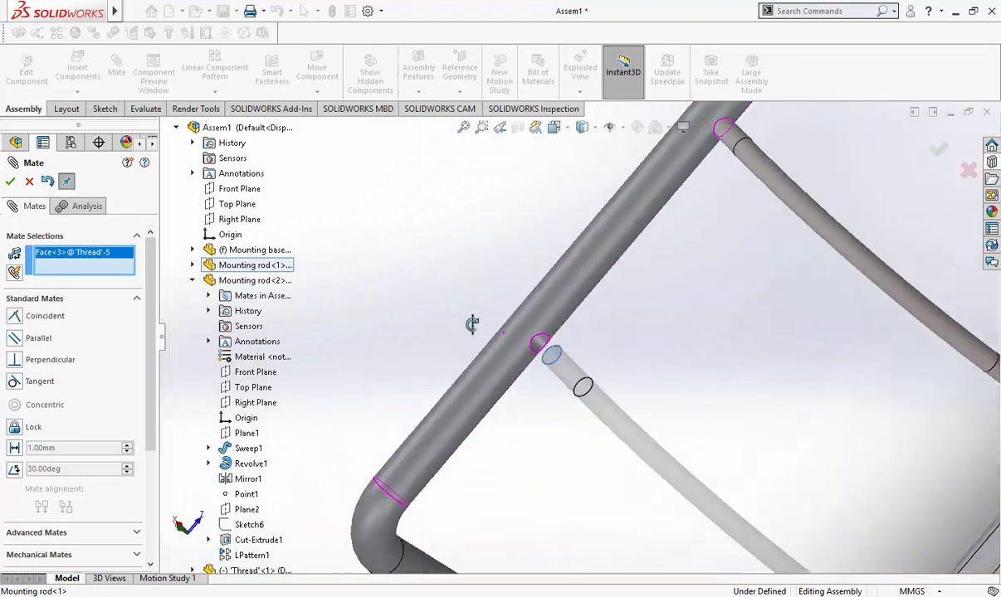
{"action": "left_click", "coordinate": [531, 325]}
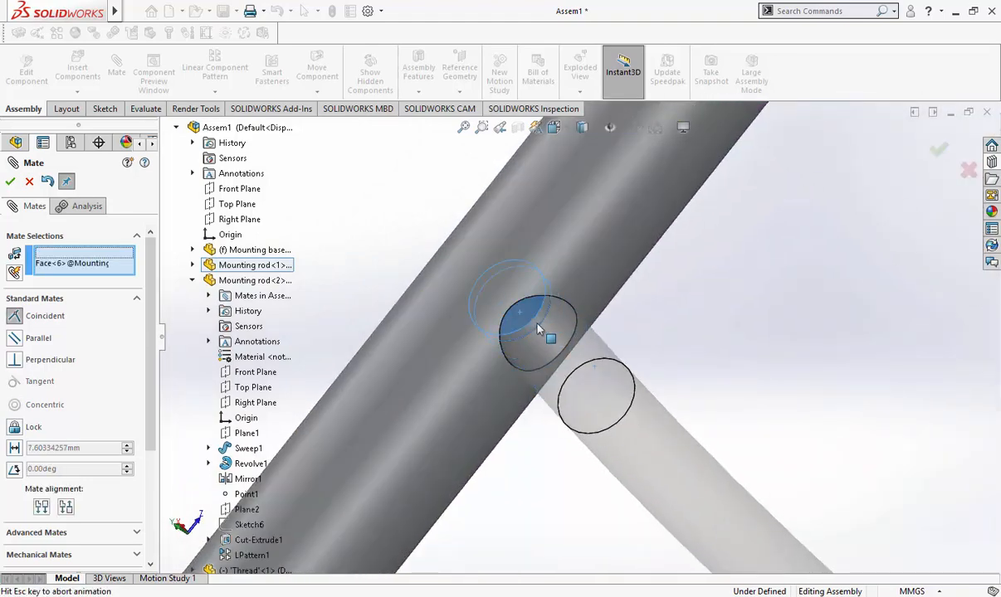
{"action": "left_click", "coordinate": [724, 358]}
{"action": "scroll", "coordinate": [806, 353], "scroll_direction": "up", "scroll_amount": 4}
{"action": "middle_click_drag", "start_coordinate": [773, 307], "coordinate": [802, 349]}
{"action": "scroll", "coordinate": [671, 289], "scroll_direction": "up", "scroll_amount": 3}
{"action": "scroll", "coordinate": [674, 292], "scroll_direction": "down", "scroll_amount": 2}
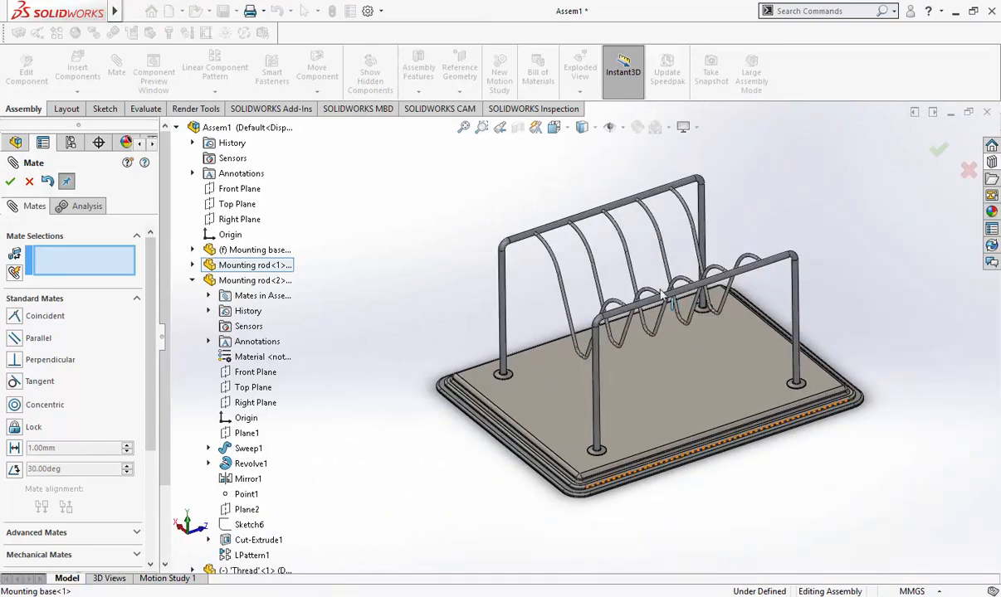
{"action": "left_click", "coordinate": [29, 181]}
Insert the Suspended ball part from the Newton's cradle folder and place it beside the outermost thread above the base
{"action": "left_click", "coordinate": [77, 93]}
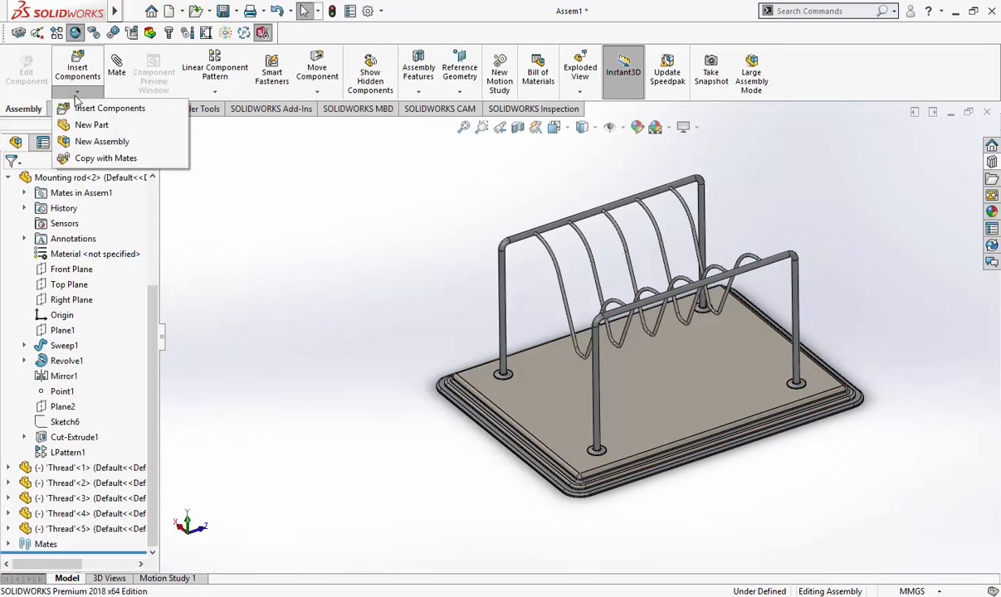
{"action": "left_click", "coordinate": [77, 92]}
{"action": "left_click", "coordinate": [100, 108]}
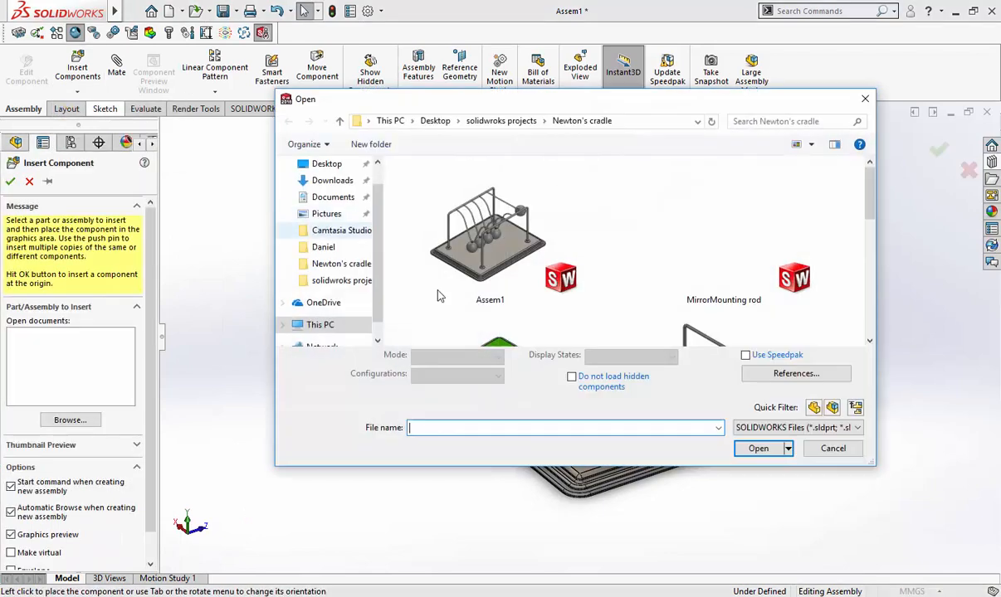
{"action": "scroll", "coordinate": [580, 282], "scroll_direction": "down", "scroll_amount": 3}
{"action": "left_click", "coordinate": [721, 249]}
{"action": "left_click", "coordinate": [757, 448]}
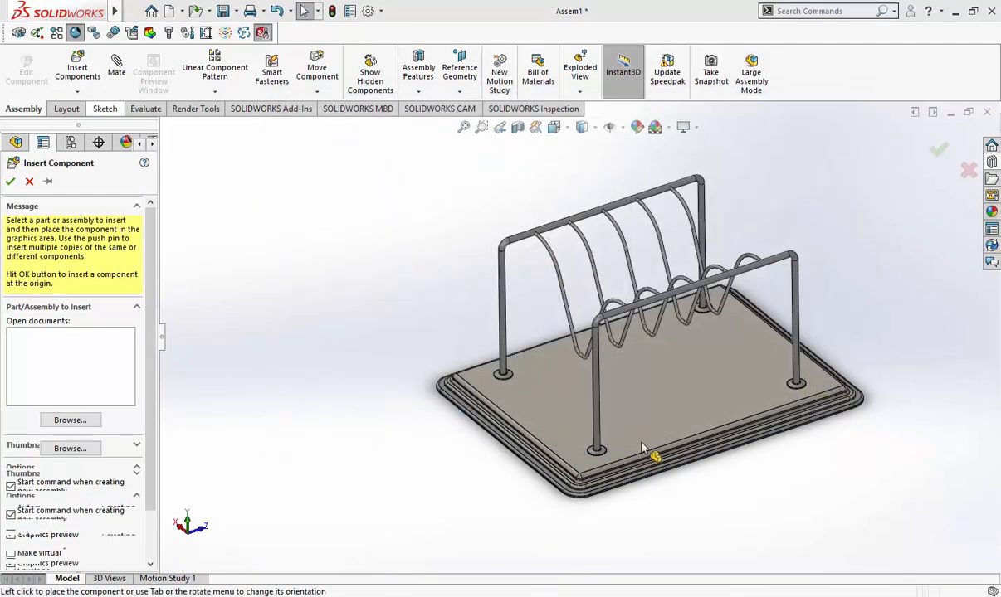
{"action": "left_click", "coordinate": [524, 388]}
Hang the ball on the fifth thread with a concentric mate between its loop hole and the thread's lowest section
{"action": "middle_click_drag", "start_coordinate": [556, 382], "coordinate": [588, 376]}
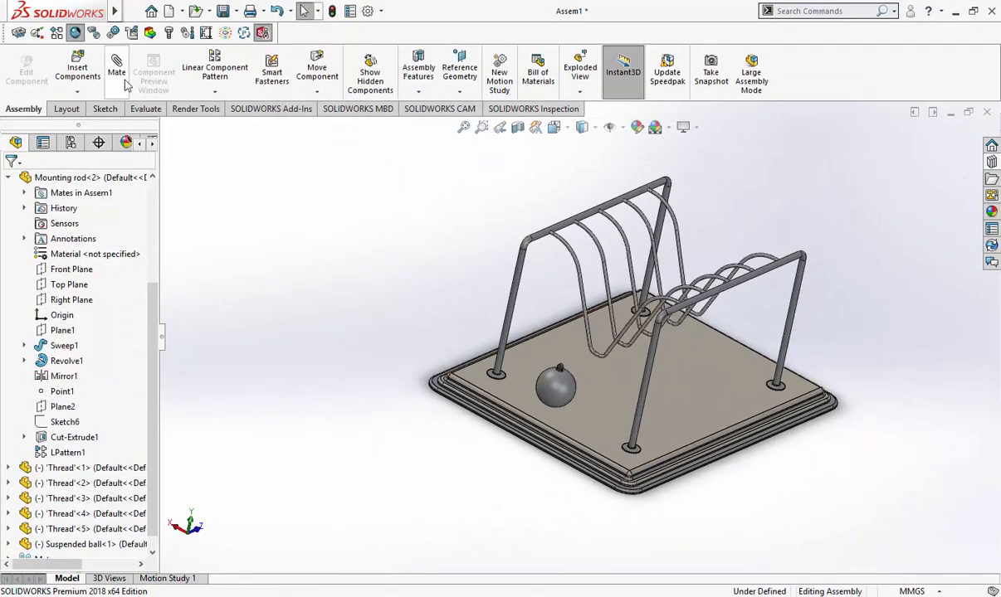
{"action": "left_click", "coordinate": [117, 74]}
{"action": "scroll", "coordinate": [469, 383], "scroll_direction": "down", "scroll_amount": 3}
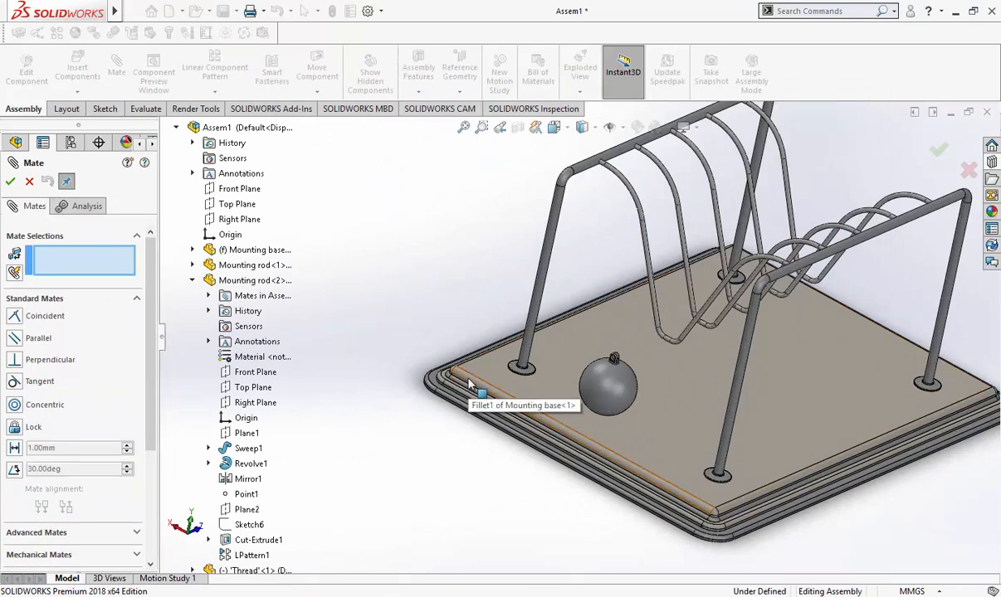
{"action": "scroll", "coordinate": [458, 337], "scroll_direction": "down", "scroll_amount": 3}
{"action": "scroll", "coordinate": [685, 334], "scroll_direction": "down", "scroll_amount": 4}
{"action": "left_click", "coordinate": [647, 359]}
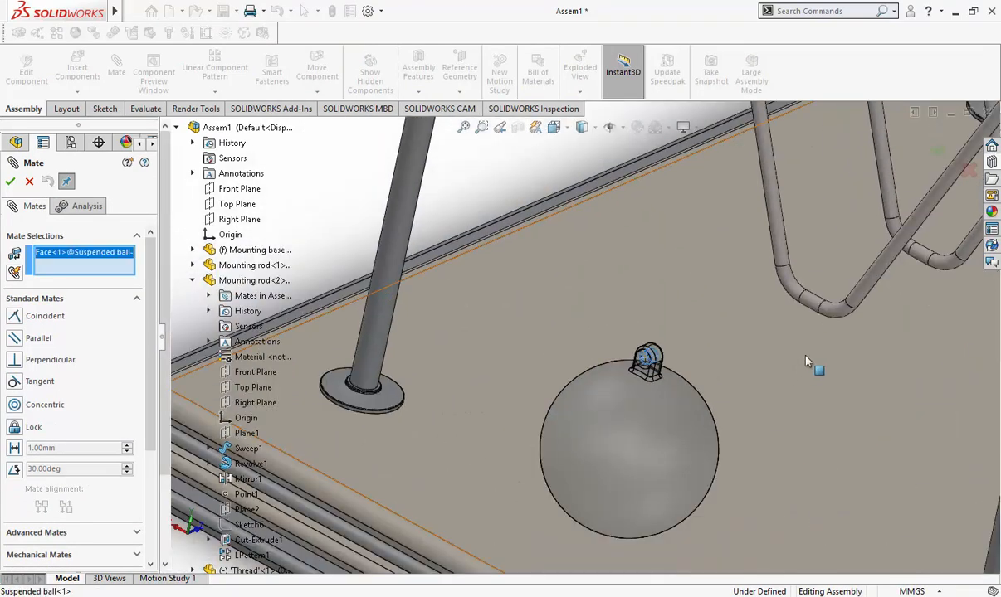
{"action": "left_click", "coordinate": [759, 287]}
{"action": "left_click", "coordinate": [449, 228]}
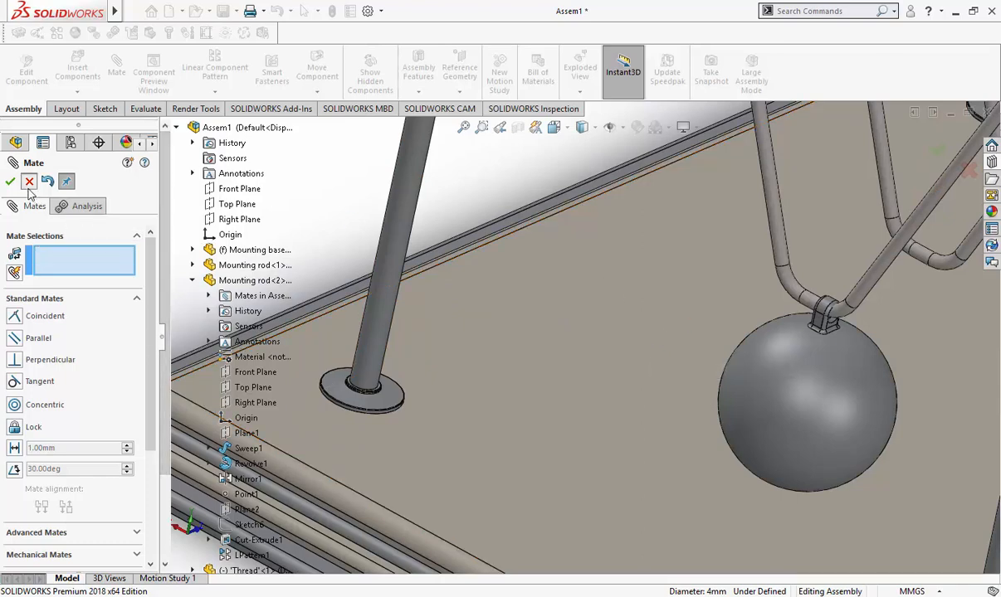
{"action": "key", "text": "Escape"}
Try to center the ball on the fifth thread with a coincident mate between the thread's Right Plane and the ball's Front Plane
{"action": "scroll", "coordinate": [740, 330], "scroll_direction": "up", "scroll_amount": 6}
{"action": "scroll", "coordinate": [752, 314], "scroll_direction": "down", "scroll_amount": 2}
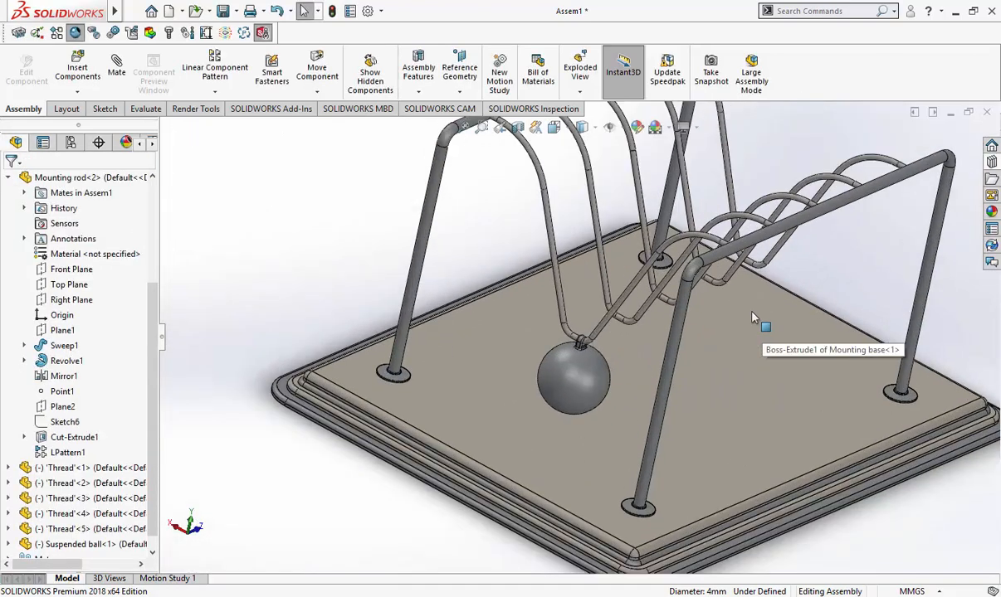
{"action": "mouse_move", "coordinate": [706, 294]}
{"action": "middle_mouse_down"}
{"action": "mouse_move", "coordinate": [637, 294]}
{"action": "mouse_move", "coordinate": [690, 292]}
{"action": "middle_mouse_up"}
{"action": "scroll", "coordinate": [691, 292], "scroll_direction": "up", "scroll_amount": 1}
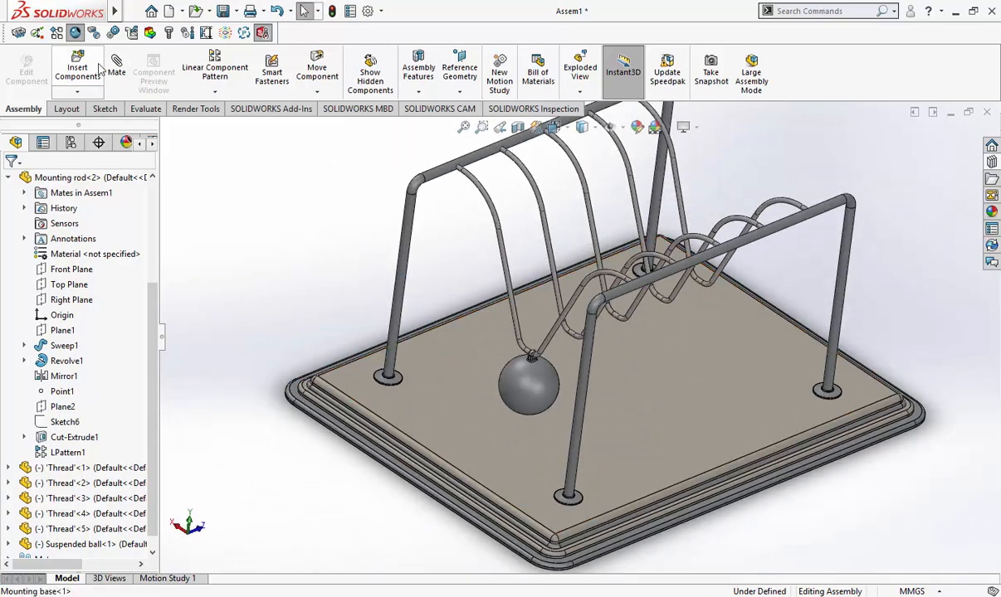
{"action": "left_click", "coordinate": [116, 68]}
{"action": "left_click", "coordinate": [193, 282]}
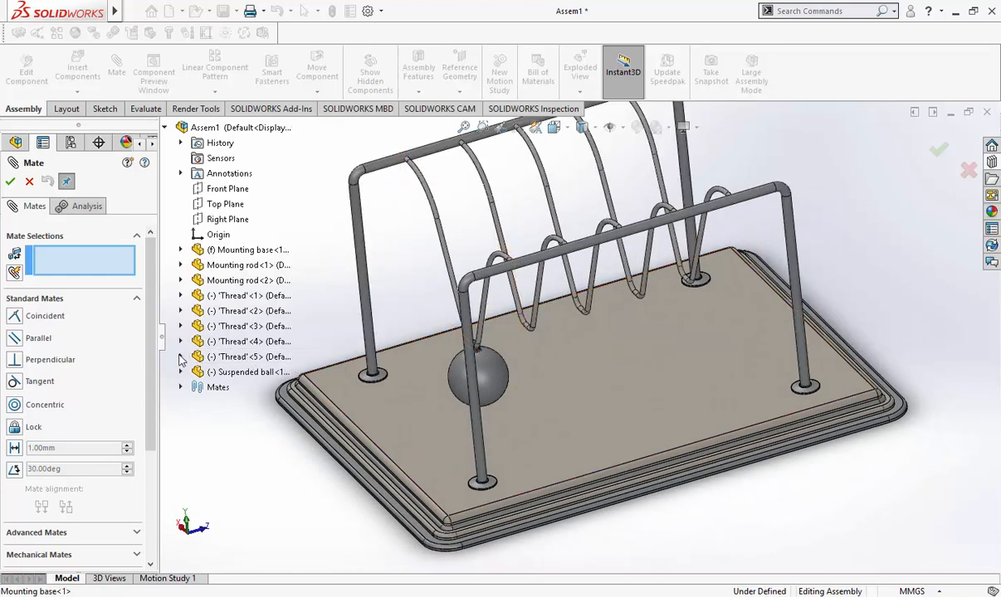
{"action": "left_click", "coordinate": [182, 357]}
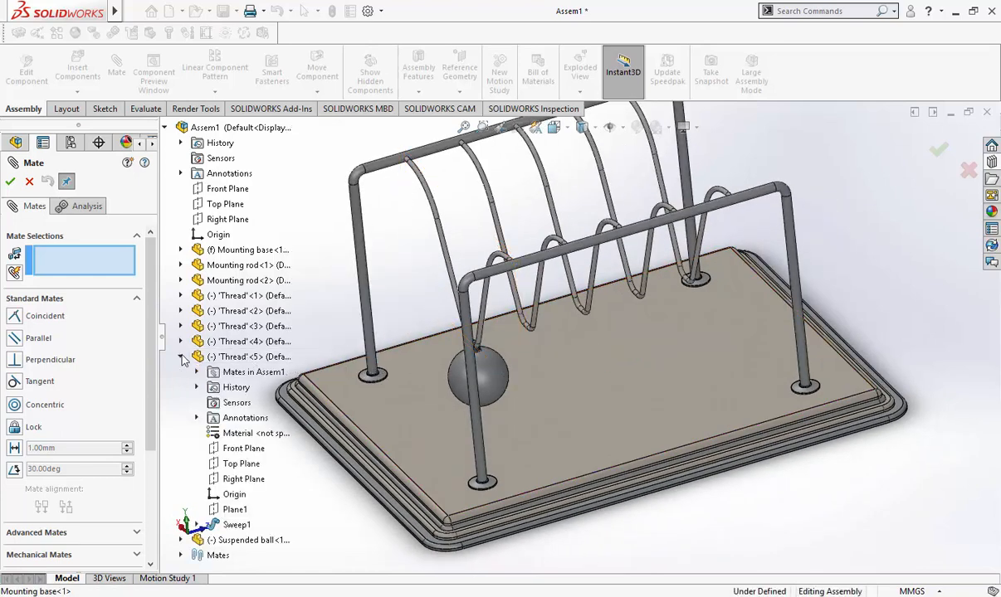
{"action": "left_click", "coordinate": [236, 479]}
{"action": "left_click", "coordinate": [182, 357]}
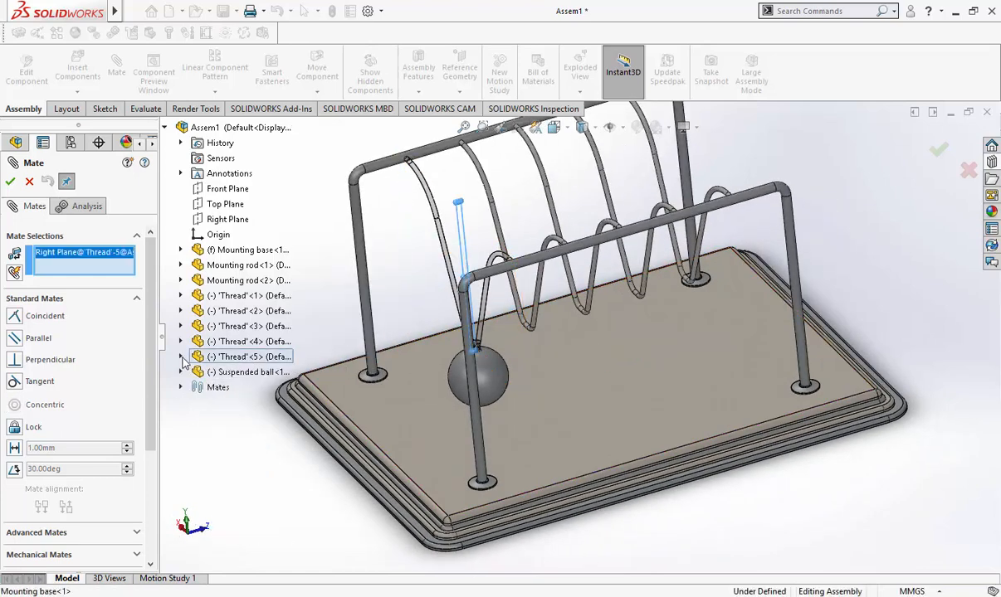
{"action": "left_click", "coordinate": [181, 372]}
{"action": "left_click", "coordinate": [241, 455]}
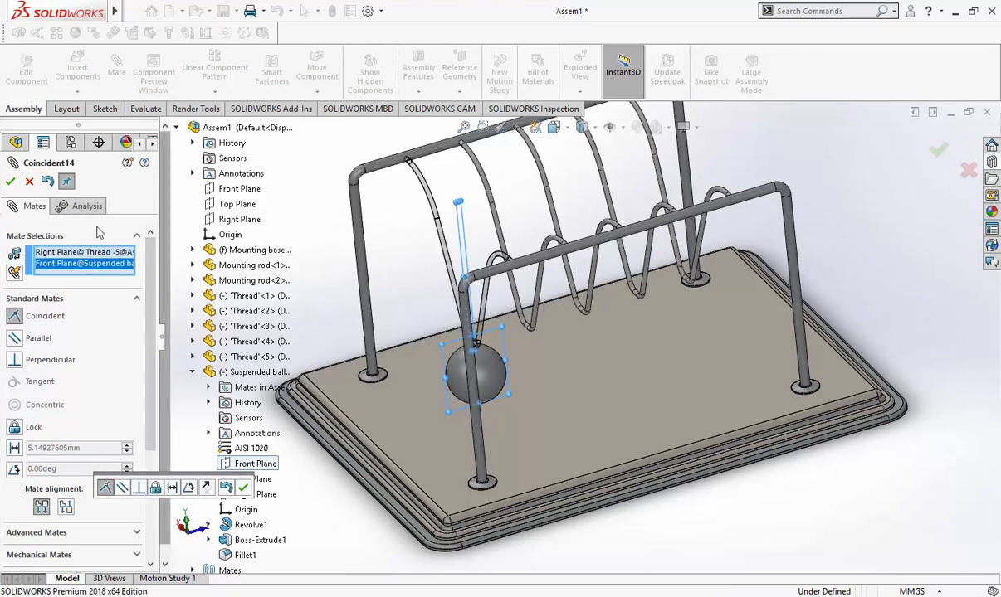
{"action": "left_click", "coordinate": [10, 181]}
Inspect the ball's position on the fifth thread, and undo the coincident plane mate between them
{"action": "middle_click_drag", "start_coordinate": [320, 323], "coordinate": [397, 334]}
{"action": "scroll", "coordinate": [398, 335], "scroll_direction": "up", "scroll_amount": 1}
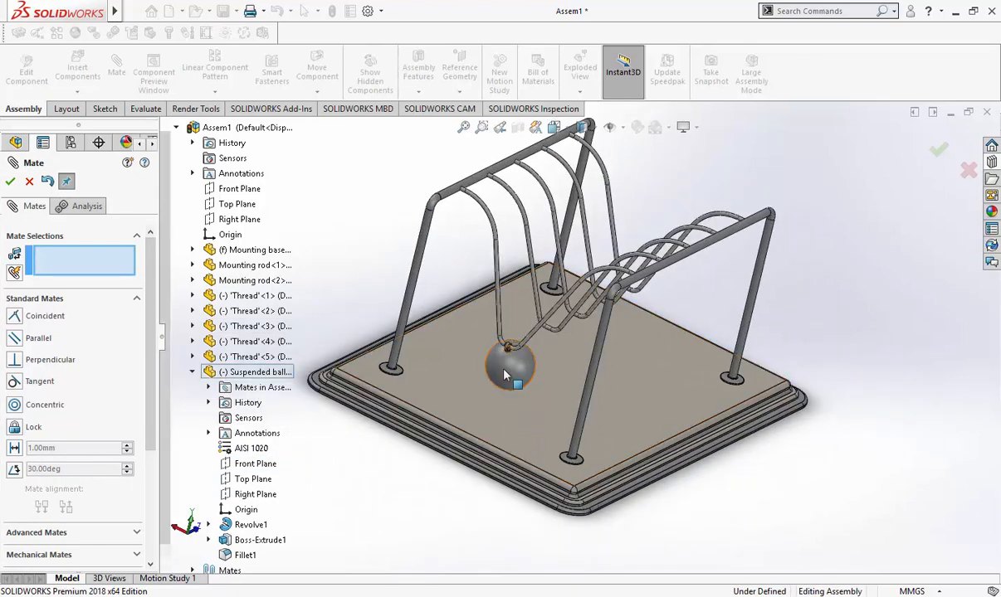
{"action": "middle_click_drag", "start_coordinate": [480, 411], "coordinate": [430, 353]}
{"action": "scroll", "coordinate": [430, 353], "scroll_direction": "up", "scroll_amount": 1}
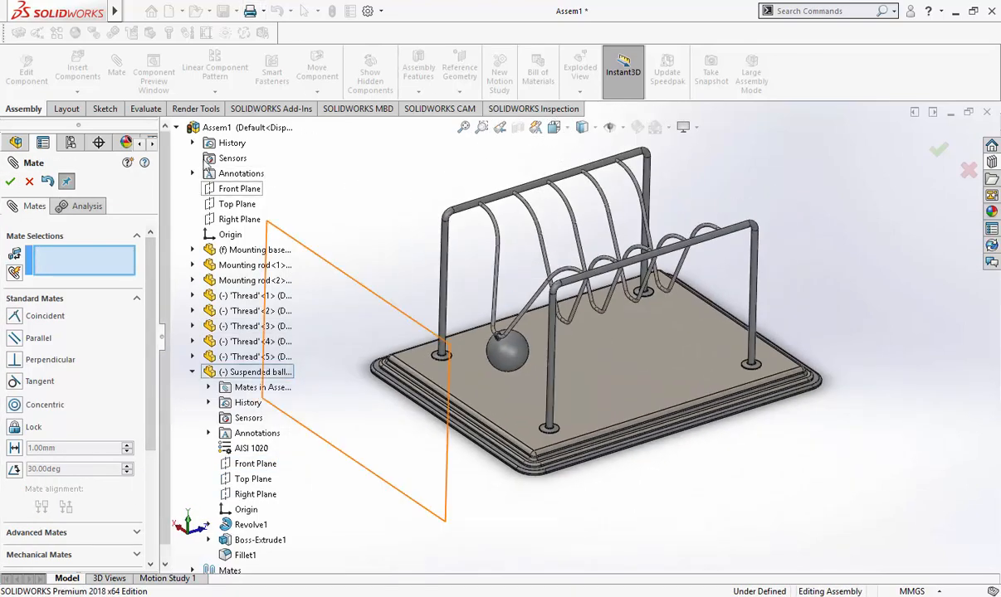
{"action": "key", "text": "Escape"}
{"action": "left_click", "coordinate": [279, 13]}
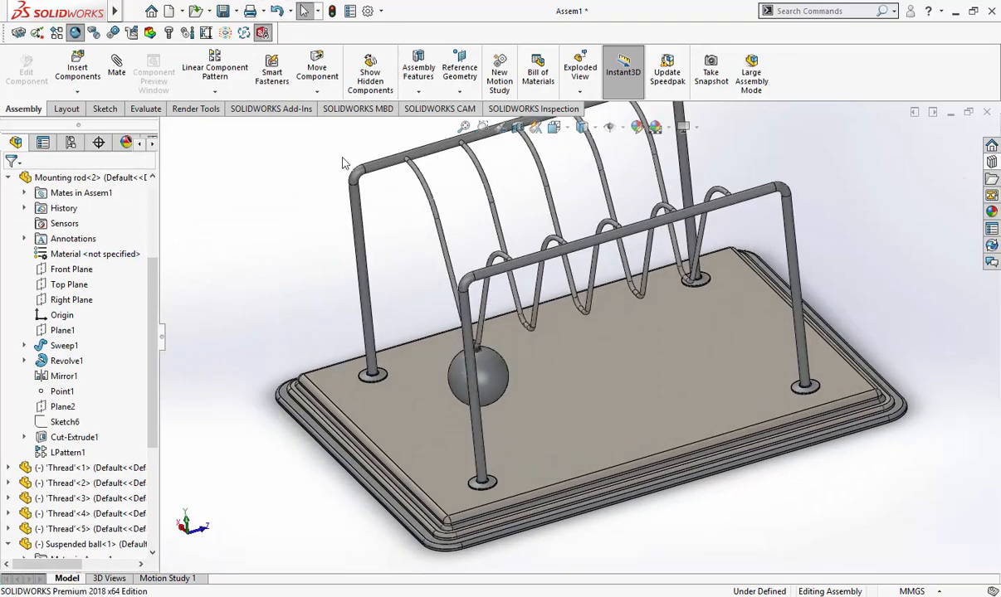
Mate the fifth thread's Right Plane coincident with the suspended ball's Front Plane to center the ball on the thread
{"action": "scroll", "coordinate": [548, 345], "scroll_direction": "down", "scroll_amount": 5}
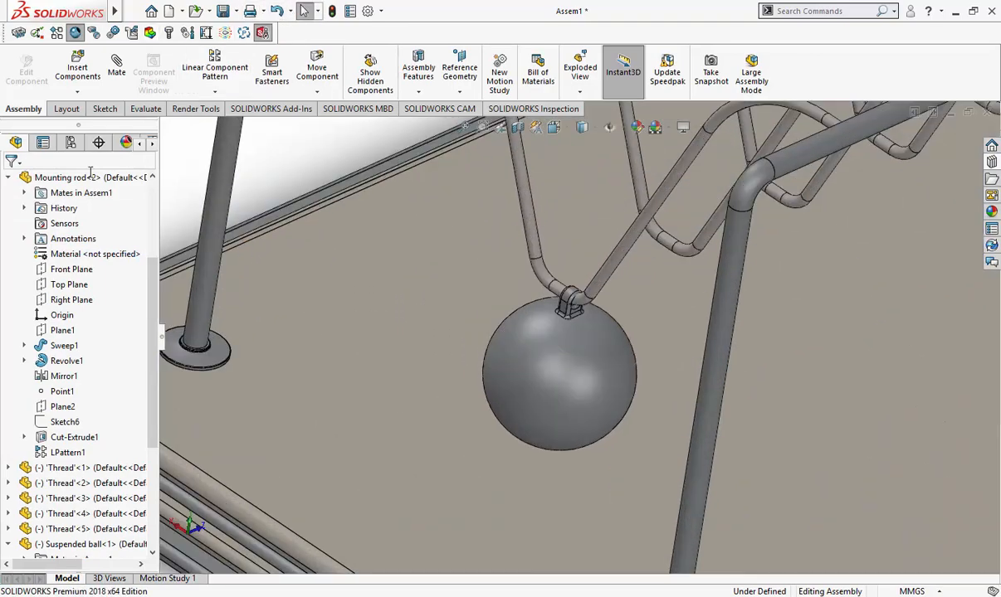
{"action": "left_click", "coordinate": [164, 127]}
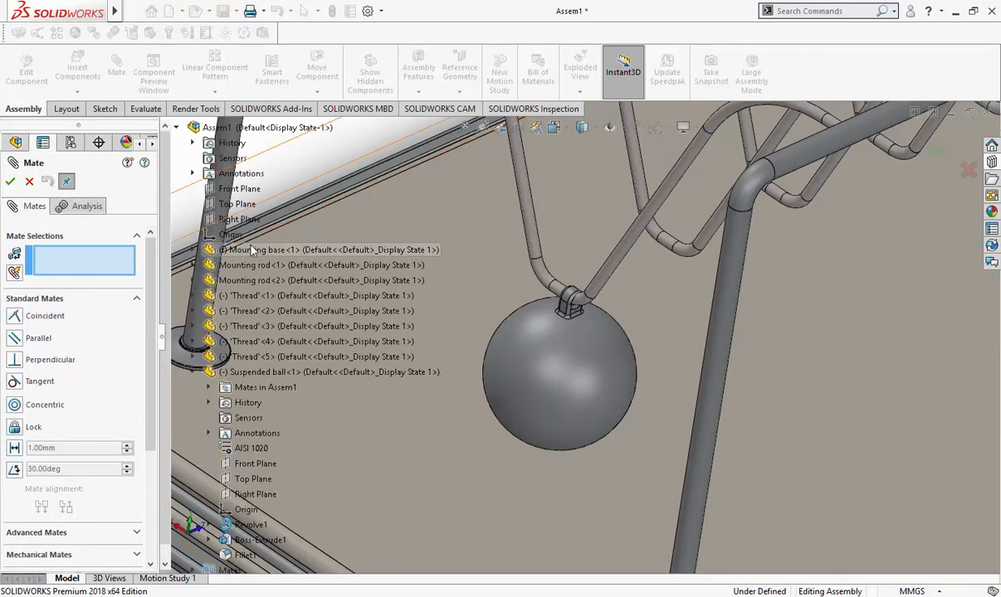
{"action": "key", "text": "f"}
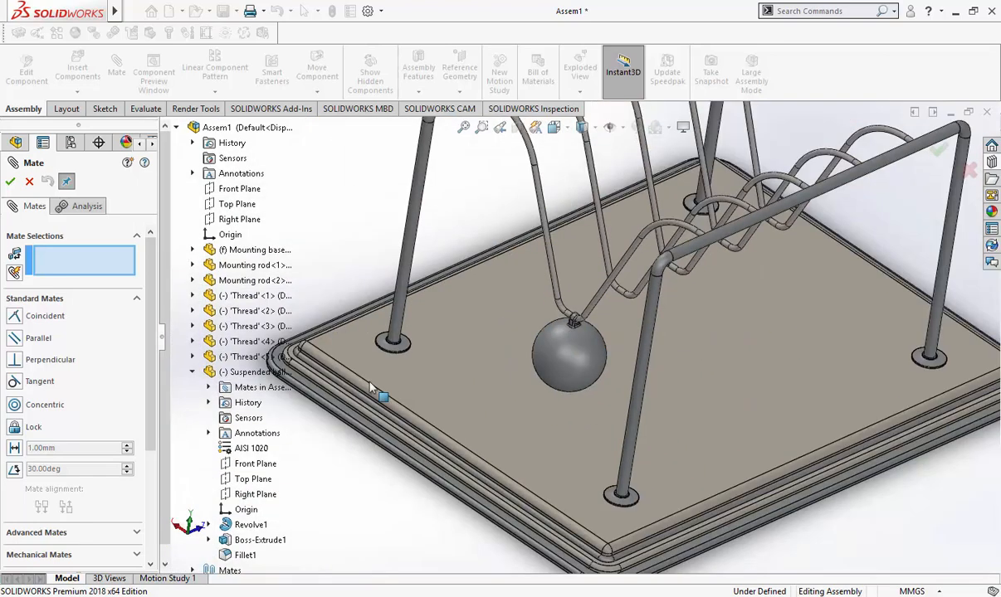
{"action": "left_click", "coordinate": [192, 373]}
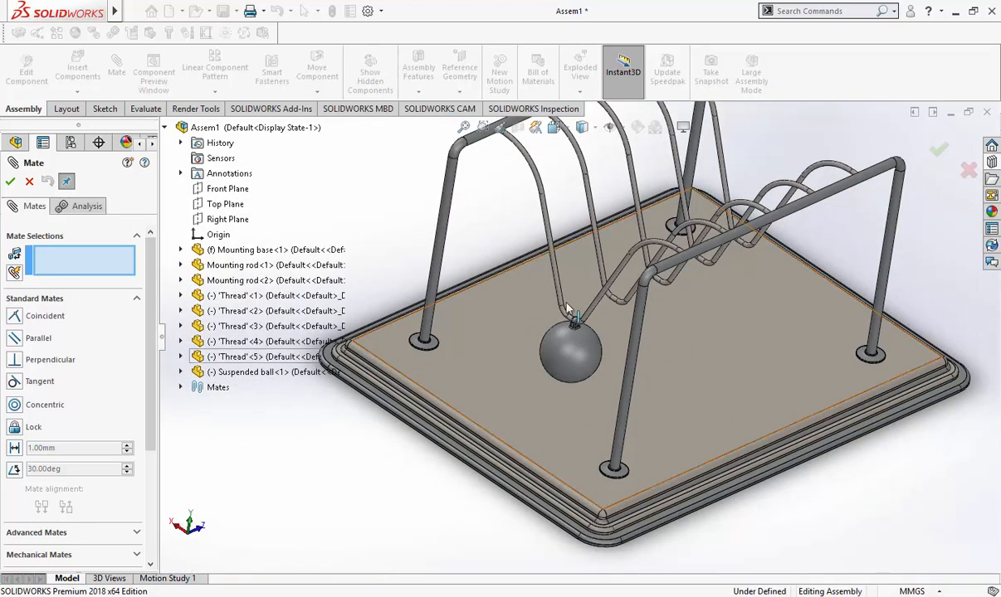
{"action": "left_click", "coordinate": [180, 357]}
{"action": "left_click", "coordinate": [240, 480]}
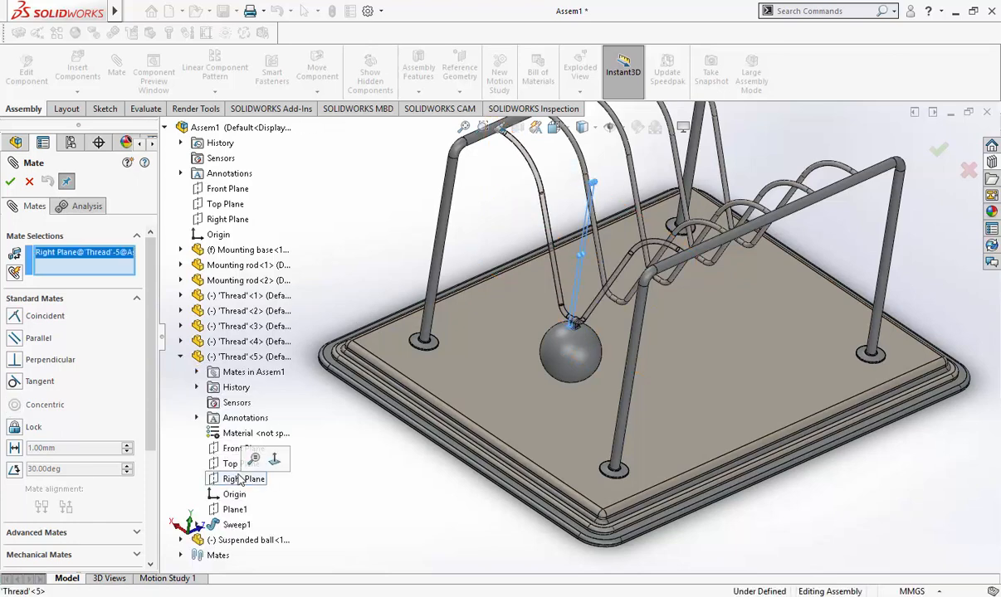
{"action": "left_click", "coordinate": [180, 357]}
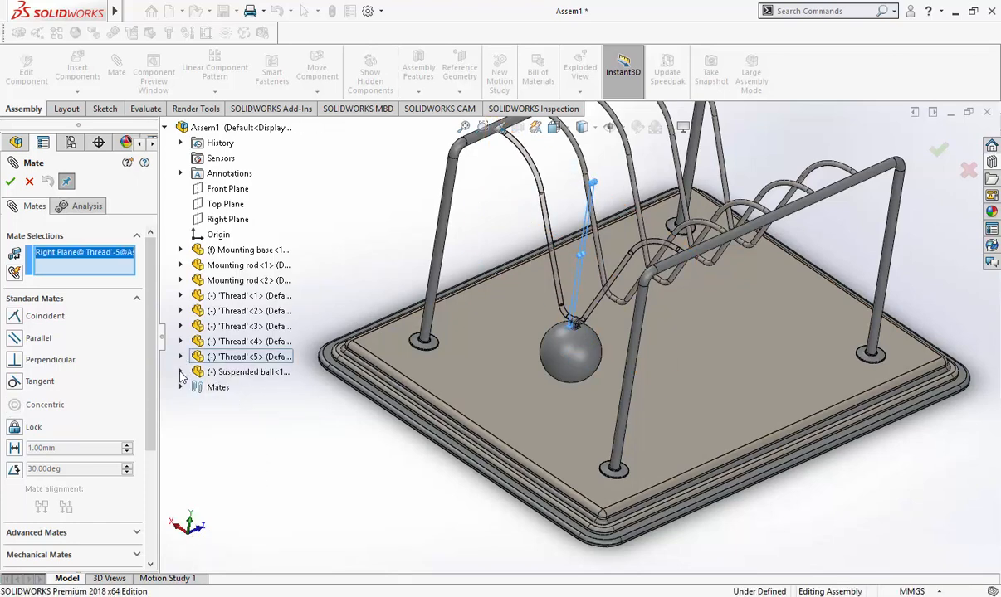
{"action": "left_click", "coordinate": [180, 372]}
{"action": "left_click", "coordinate": [257, 465]}
{"action": "left_click", "coordinate": [10, 183]}
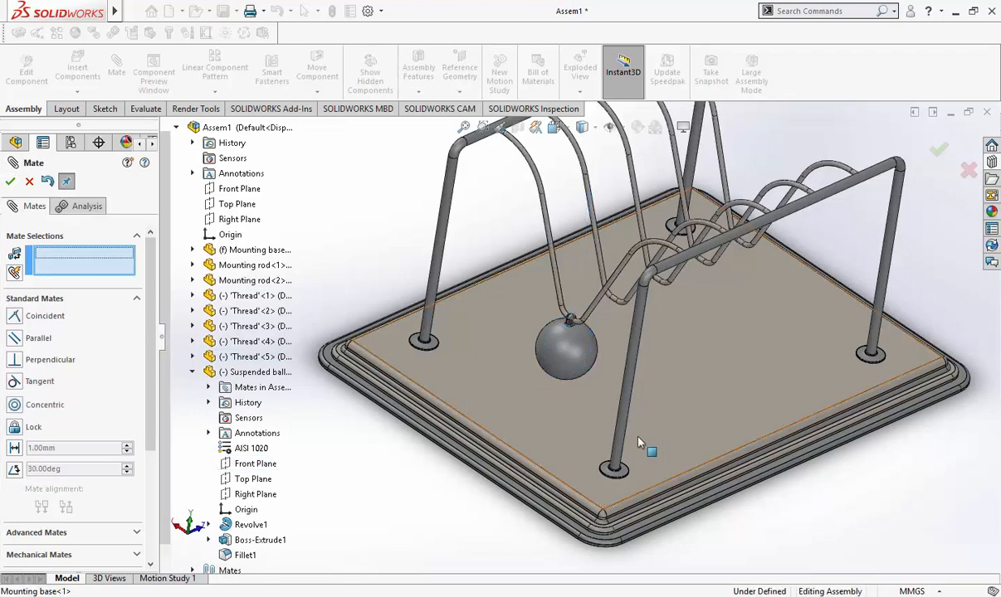
{"action": "scroll", "coordinate": [639, 443], "scroll_direction": "up", "scroll_amount": 1}
{"action": "middle_click_drag", "start_coordinate": [639, 443], "coordinate": [572, 356]}
{"action": "left_click", "coordinate": [29, 181]}
Insert a second Suspended ball from the Newton's cradle folder and place it in the empty space beside the cradle
{"action": "left_click", "coordinate": [77, 91]}
{"action": "left_click", "coordinate": [98, 107]}
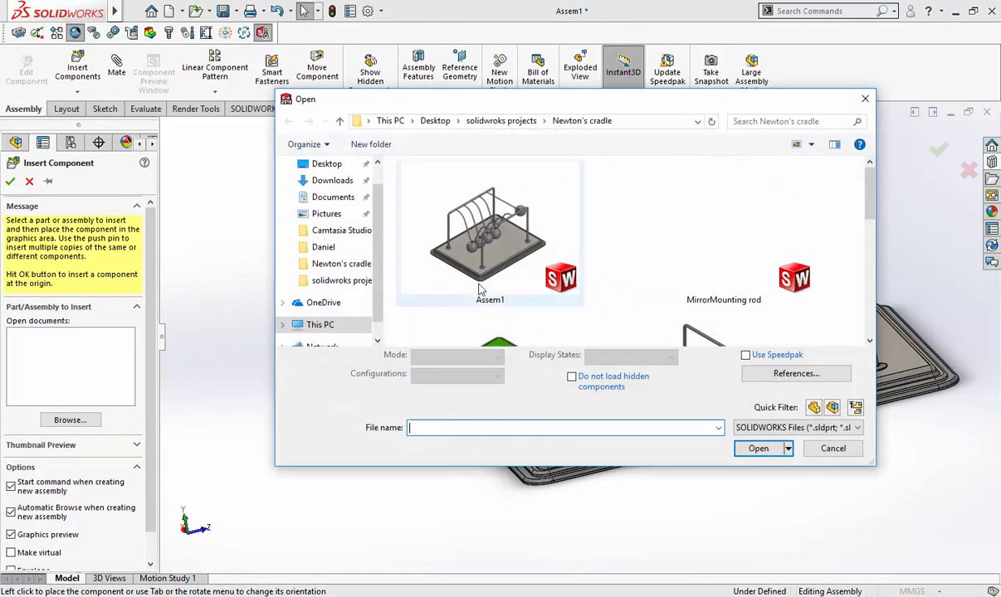
{"action": "scroll", "coordinate": [478, 286], "scroll_direction": "down", "scroll_amount": 3}
{"action": "double_click", "coordinate": [719, 266]}
{"action": "left_click", "coordinate": [276, 278]}
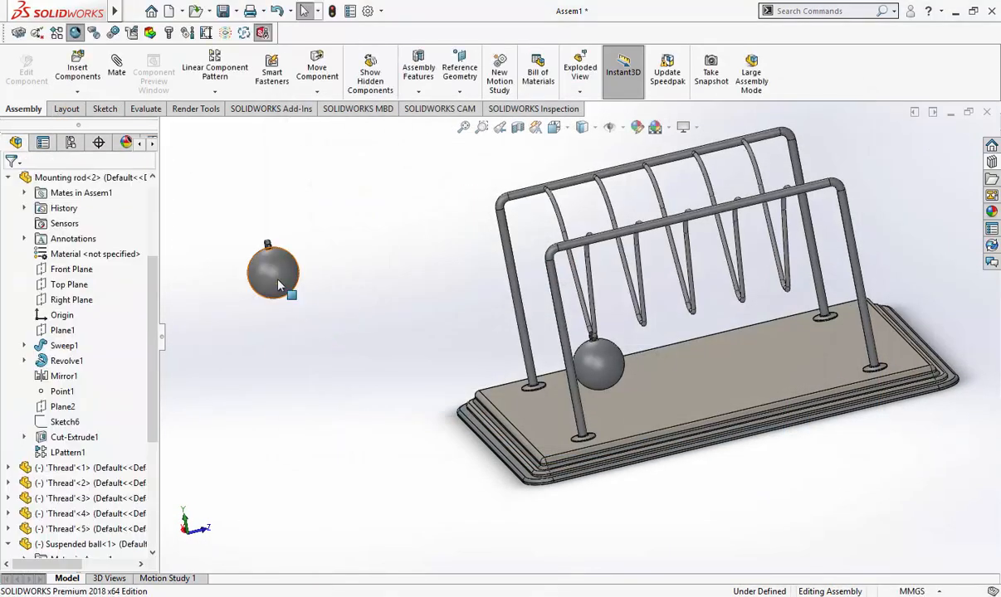
Make three copies of the loose suspended ball in the empty space beside the cradle
{"action": "left_click_drag", "start_coordinate": [277, 282], "coordinate": [370, 436], "text": "ctrl"}
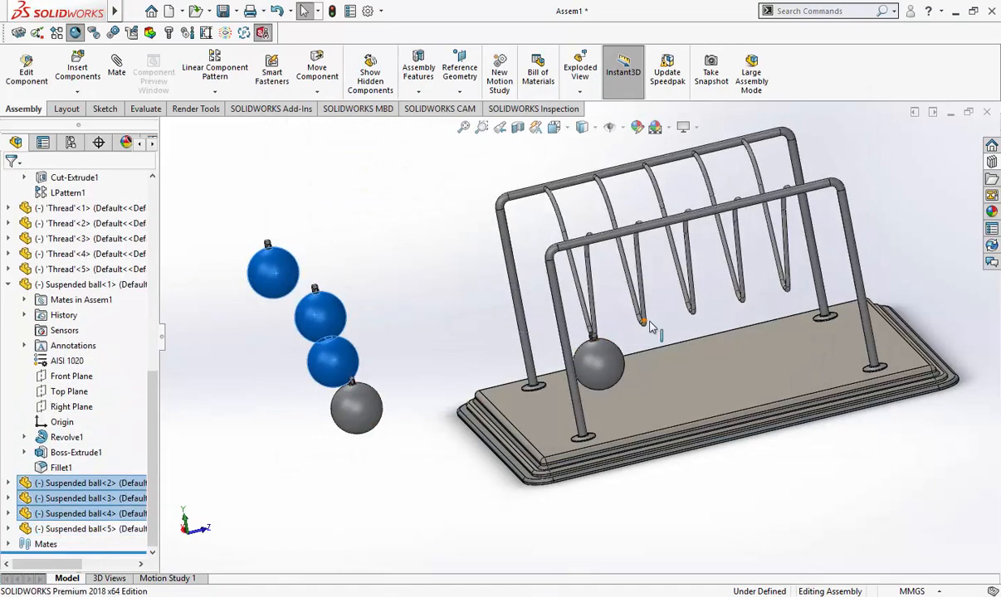
{"action": "left_click", "coordinate": [428, 292]}
Mate the hole of the second suspended ball concentric with the bottom of the fourth thread
{"action": "scroll", "coordinate": [199, 245], "scroll_direction": "down", "scroll_amount": 2}
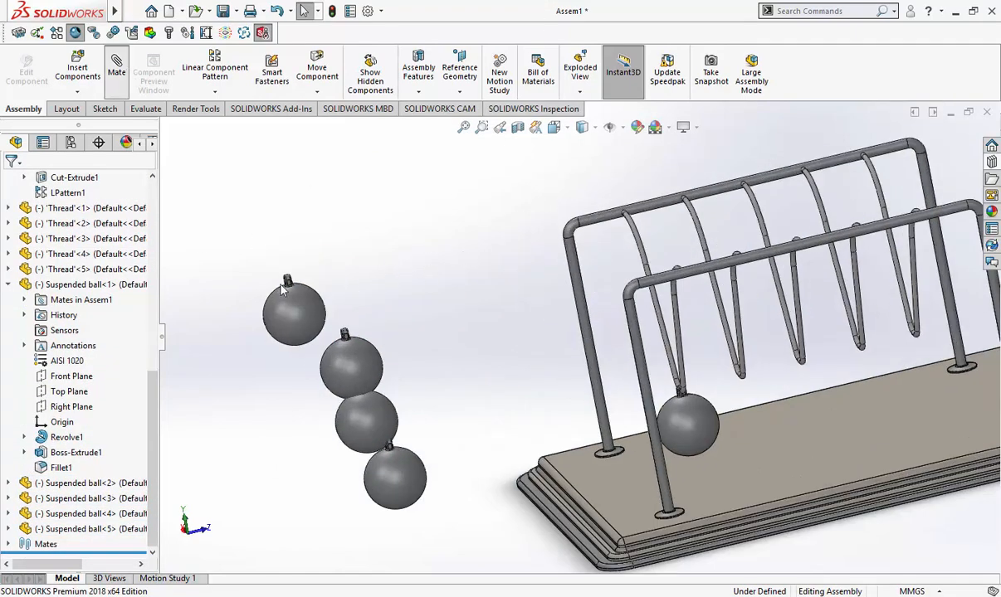
{"action": "middle_click_drag", "start_coordinate": [484, 218], "coordinate": [586, 275]}
{"action": "scroll", "coordinate": [535, 344], "scroll_direction": "down", "scroll_amount": 6}
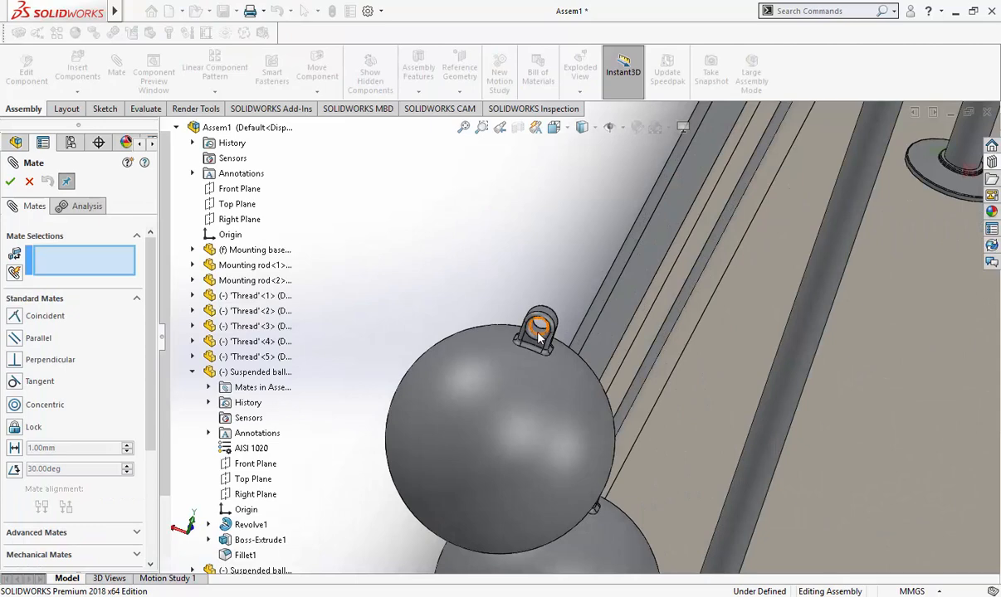
{"action": "left_click", "coordinate": [539, 332]}
{"action": "scroll", "coordinate": [754, 348], "scroll_direction": "up", "scroll_amount": 5}
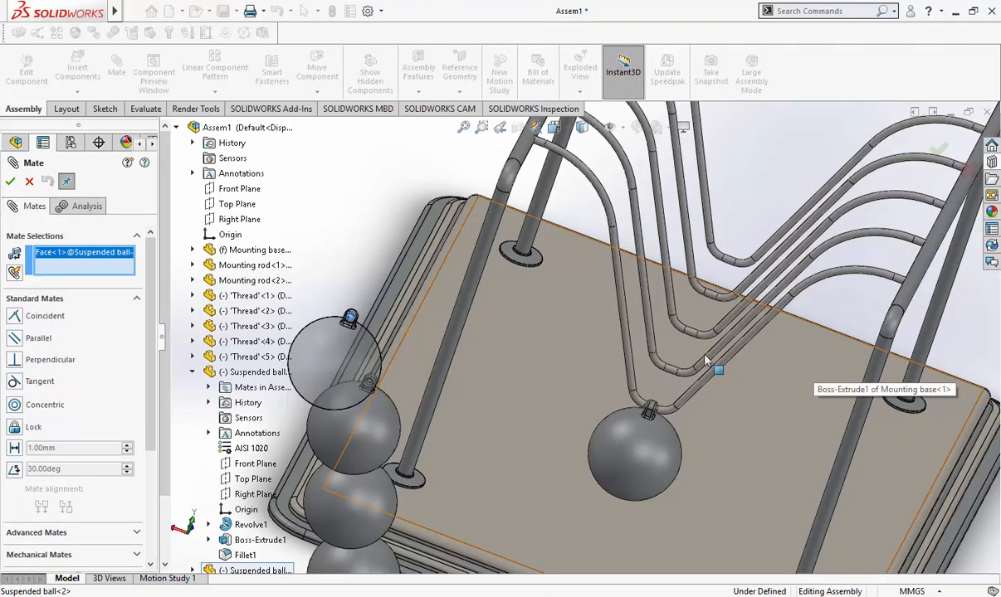
{"action": "scroll", "coordinate": [705, 359], "scroll_direction": "down", "scroll_amount": 2}
{"action": "left_click", "coordinate": [661, 383]}
{"action": "left_click", "coordinate": [820, 396]}
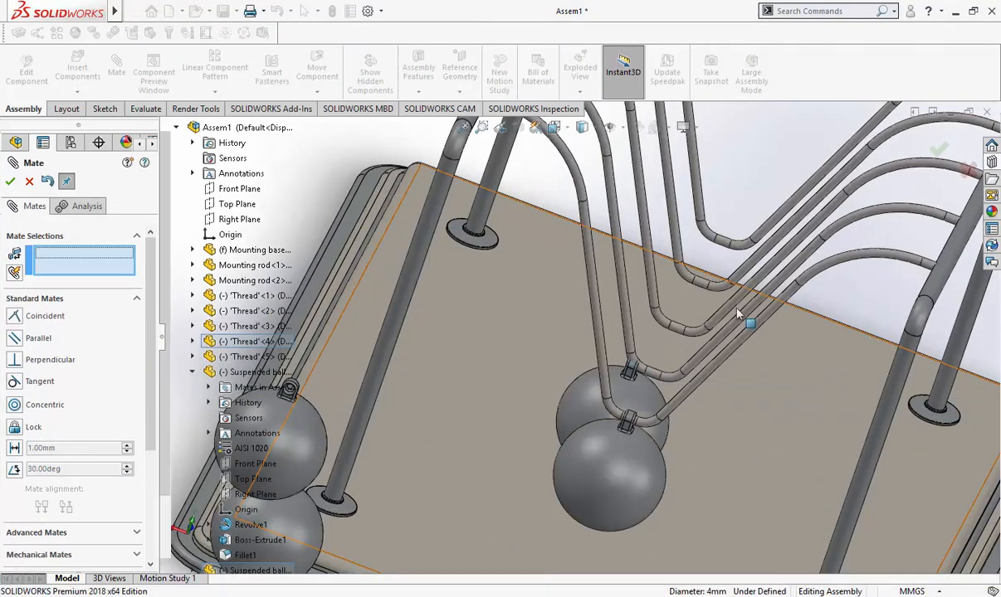
Mate the fourth thread's Right Plane coincident with the second suspended ball's Front Plane to center the ball
{"action": "left_click", "coordinate": [194, 372]}
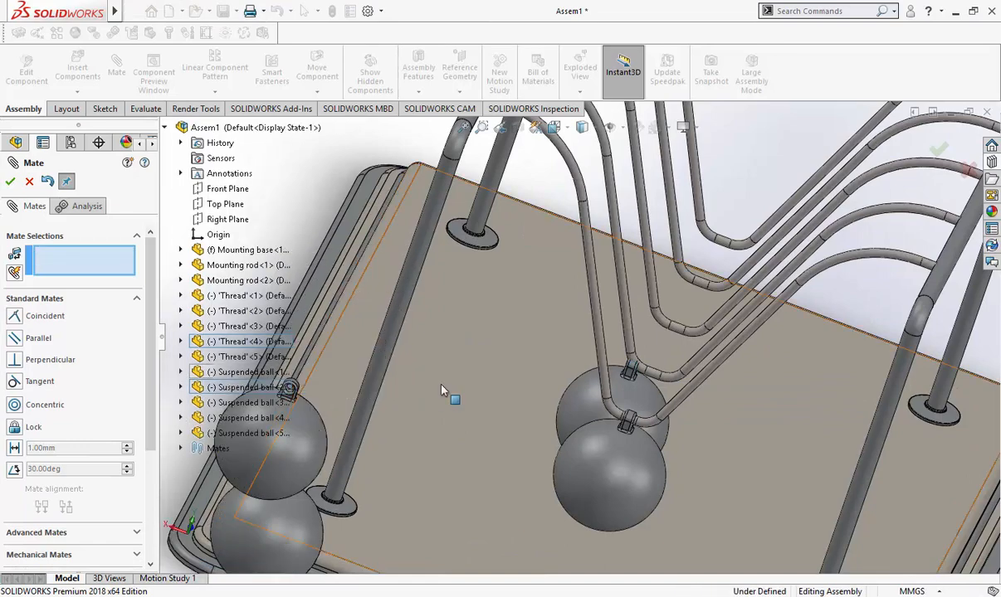
{"action": "scroll", "coordinate": [440, 388], "scroll_direction": "up", "scroll_amount": 4}
{"action": "middle_click_drag", "start_coordinate": [473, 351], "coordinate": [554, 370]}
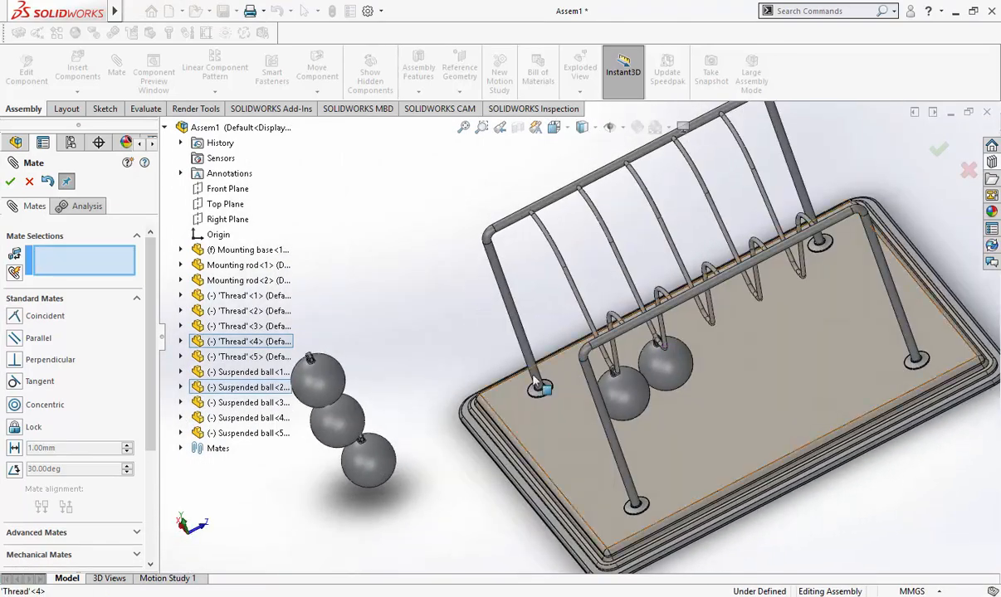
{"action": "left_click", "coordinate": [191, 342]}
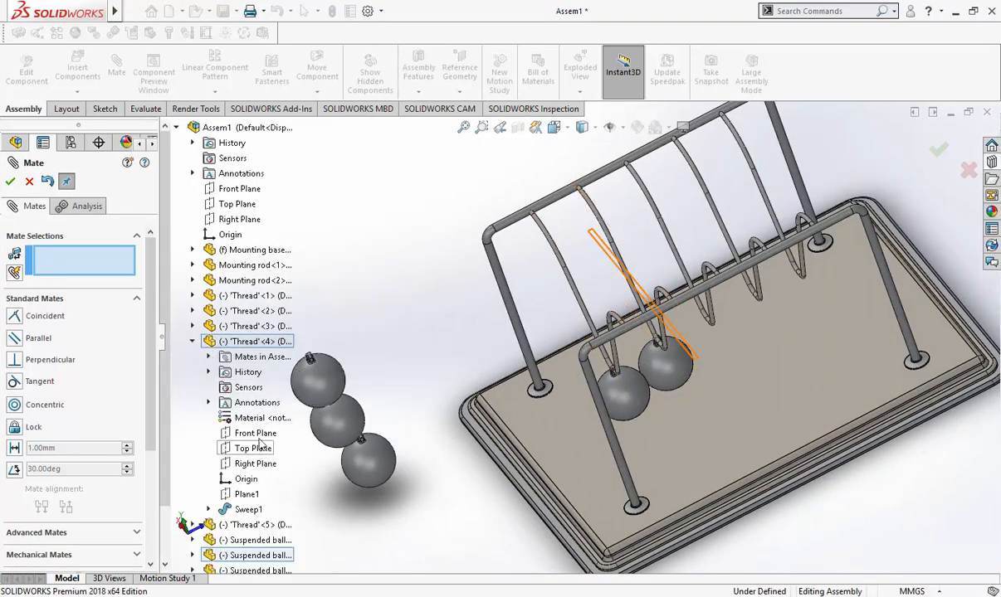
{"action": "left_click", "coordinate": [257, 464]}
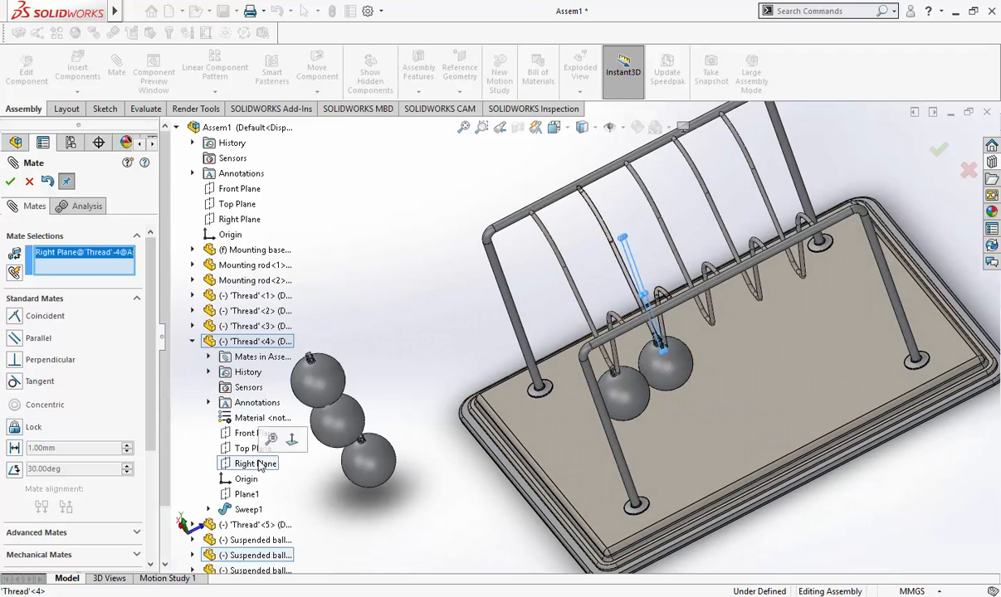
{"action": "left_click", "coordinate": [191, 342]}
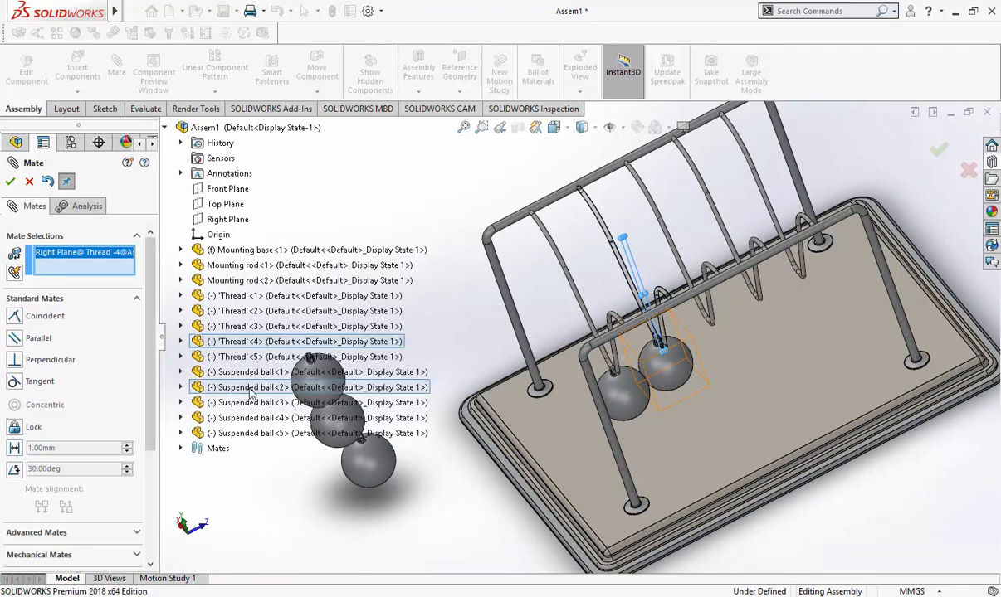
{"action": "left_click", "coordinate": [180, 388]}
{"action": "left_click", "coordinate": [254, 463]}
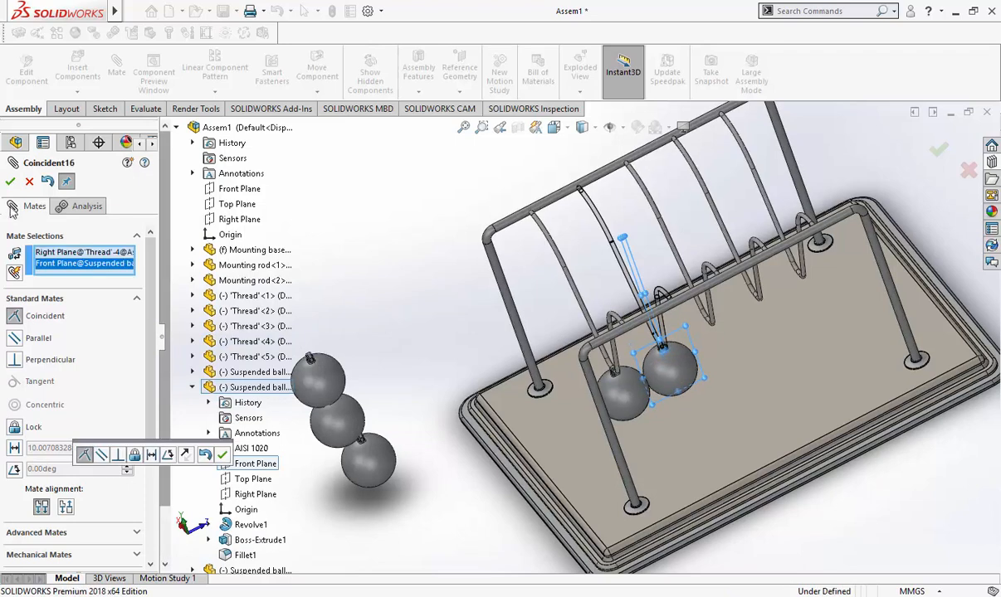
{"action": "left_click", "coordinate": [223, 456]}
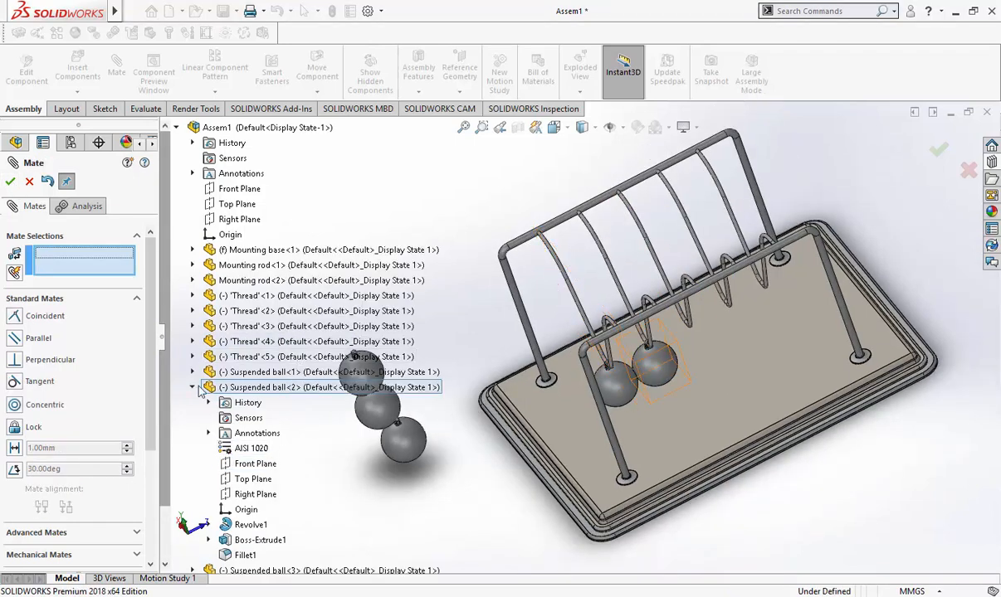
{"action": "scroll", "coordinate": [200, 353], "scroll_direction": "down", "scroll_amount": 1}
{"action": "left_click", "coordinate": [193, 342]}
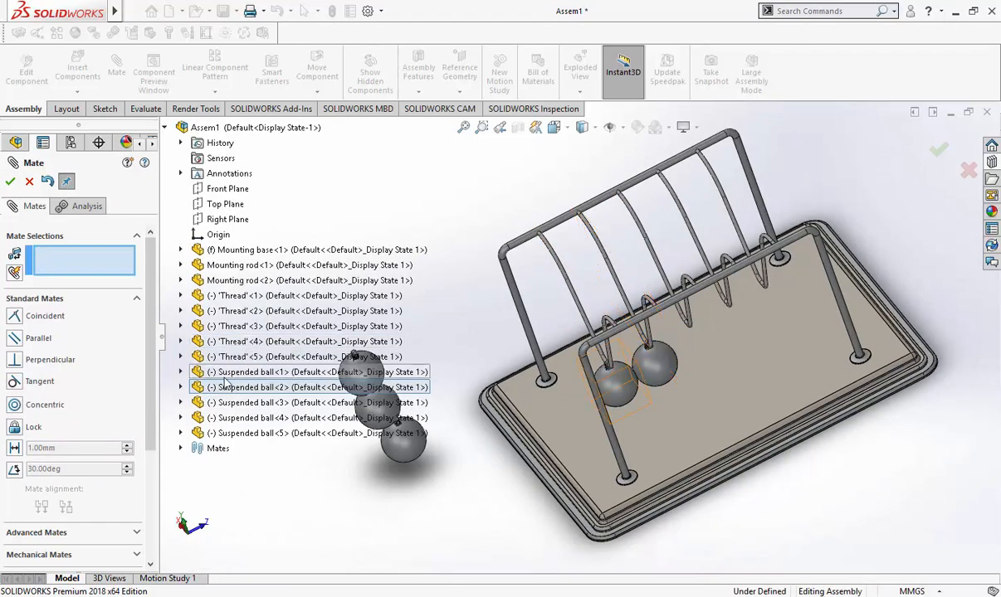
{"action": "left_click", "coordinate": [181, 327]}
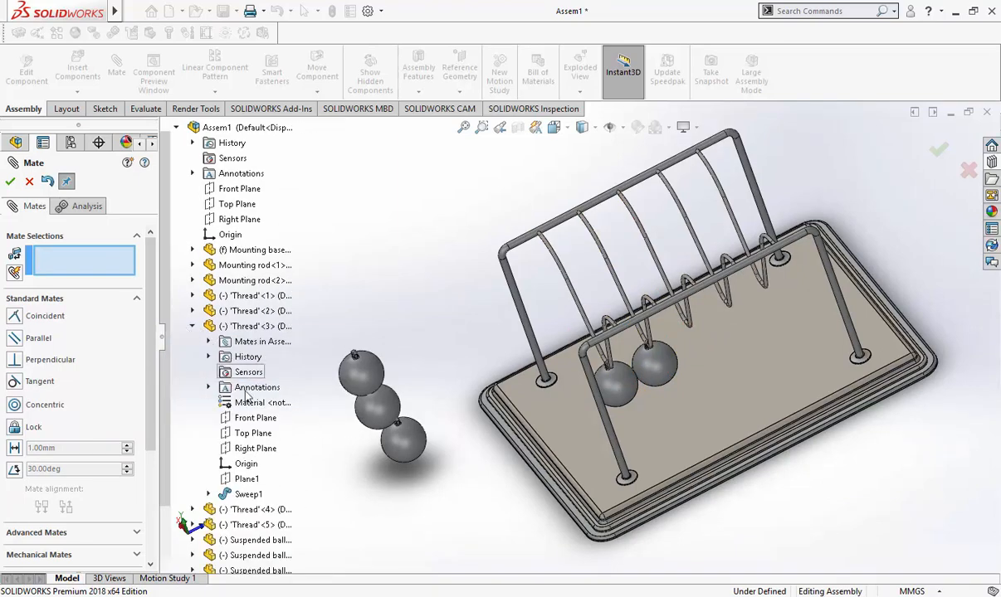
{"action": "left_click", "coordinate": [256, 449]}
{"action": "left_click", "coordinate": [193, 326]}
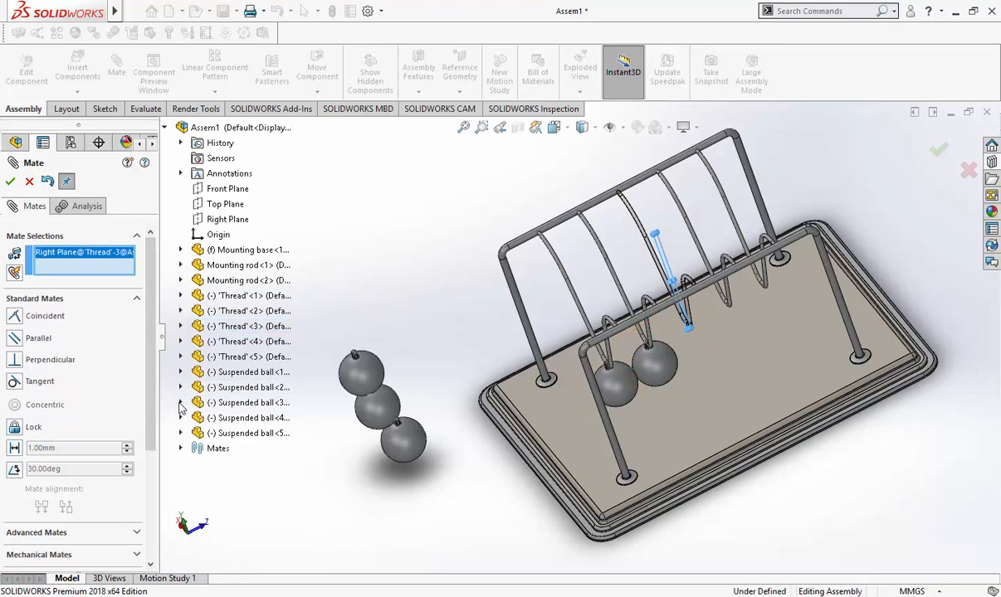
{"action": "right_click", "coordinate": [67, 262]}
{"action": "left_click", "coordinate": [108, 261]}
Mate the hole of the third suspended ball concentric with the bottom of the third thread
{"action": "scroll", "coordinate": [510, 315], "scroll_direction": "down", "scroll_amount": 10}
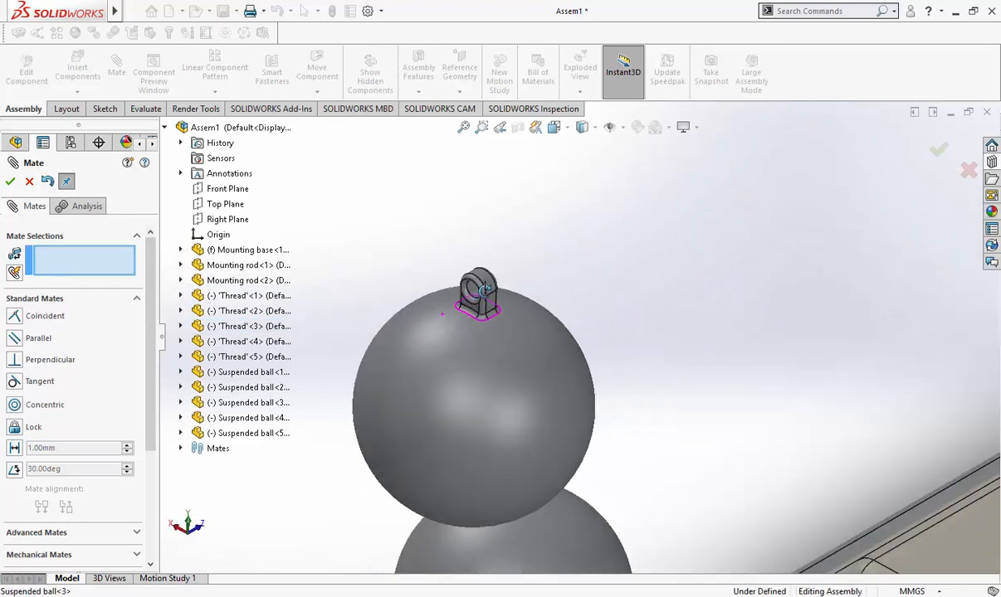
{"action": "left_click", "coordinate": [510, 316]}
{"action": "scroll", "coordinate": [685, 358], "scroll_direction": "up", "scroll_amount": 10}
{"action": "scroll", "coordinate": [882, 212], "scroll_direction": "down", "scroll_amount": 10}
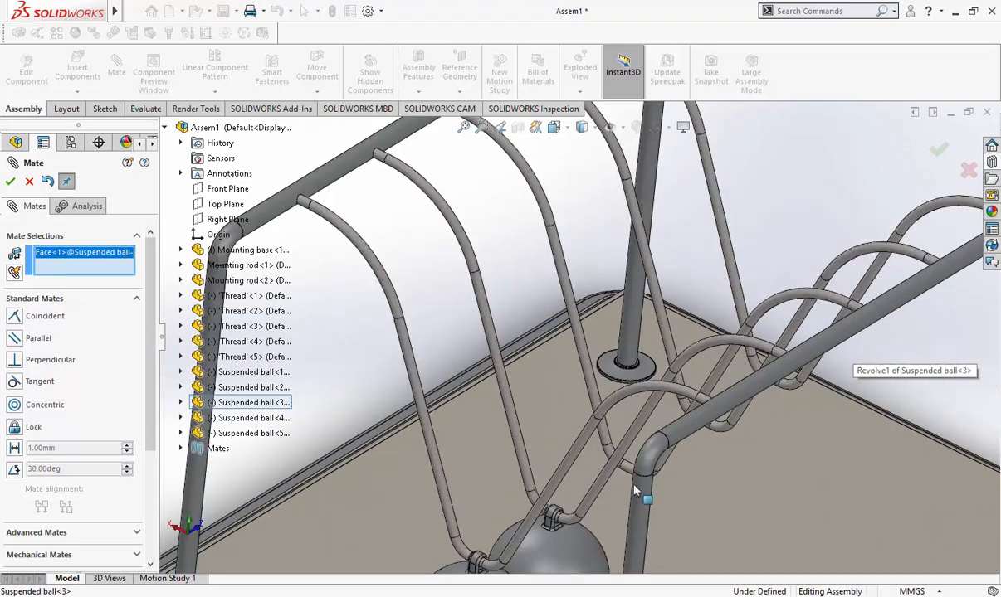
{"action": "middle_click_drag", "start_coordinate": [639, 508], "coordinate": [721, 536]}
{"action": "left_click", "coordinate": [708, 532]}
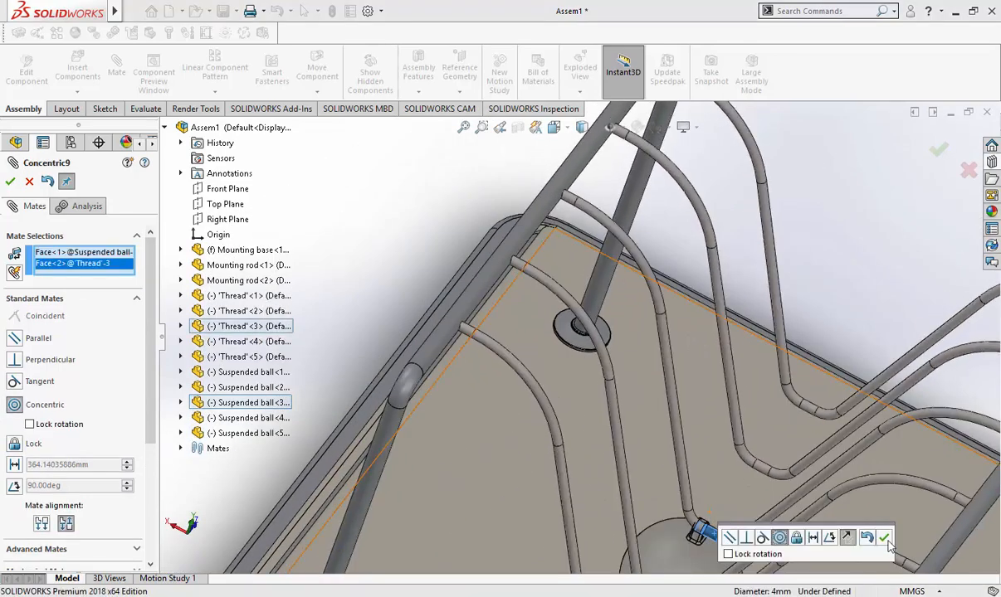
{"action": "left_click", "coordinate": [885, 538]}
Mate the third thread's Right Plane coincident with the third suspended ball's Front Plane to center the ball
{"action": "scroll", "coordinate": [719, 489], "scroll_direction": "up", "scroll_amount": 3}
{"action": "left_click", "coordinate": [180, 327]}
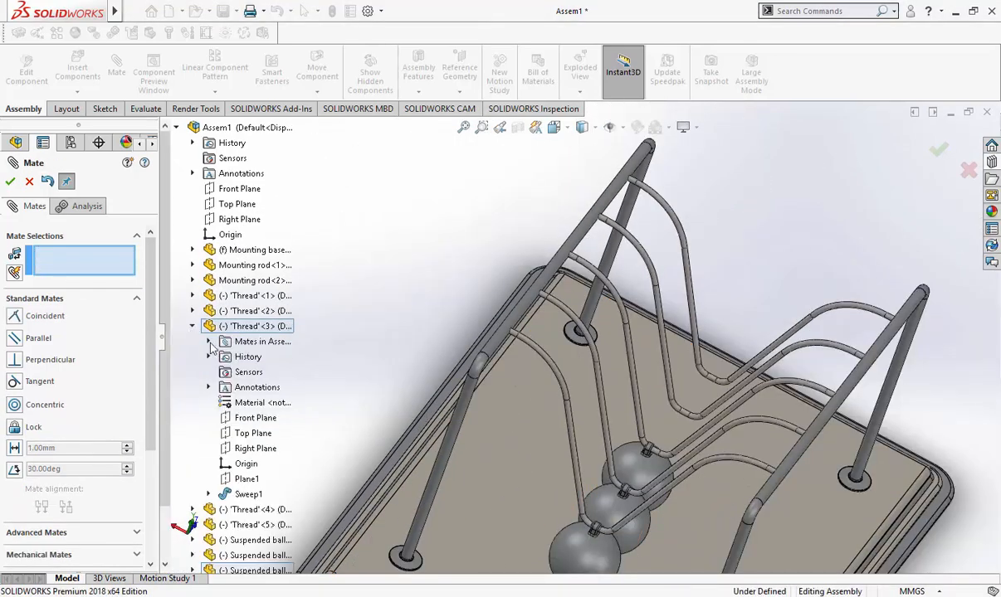
{"action": "left_click", "coordinate": [250, 447]}
{"action": "scroll", "coordinate": [370, 419], "scroll_direction": "up", "scroll_amount": 5}
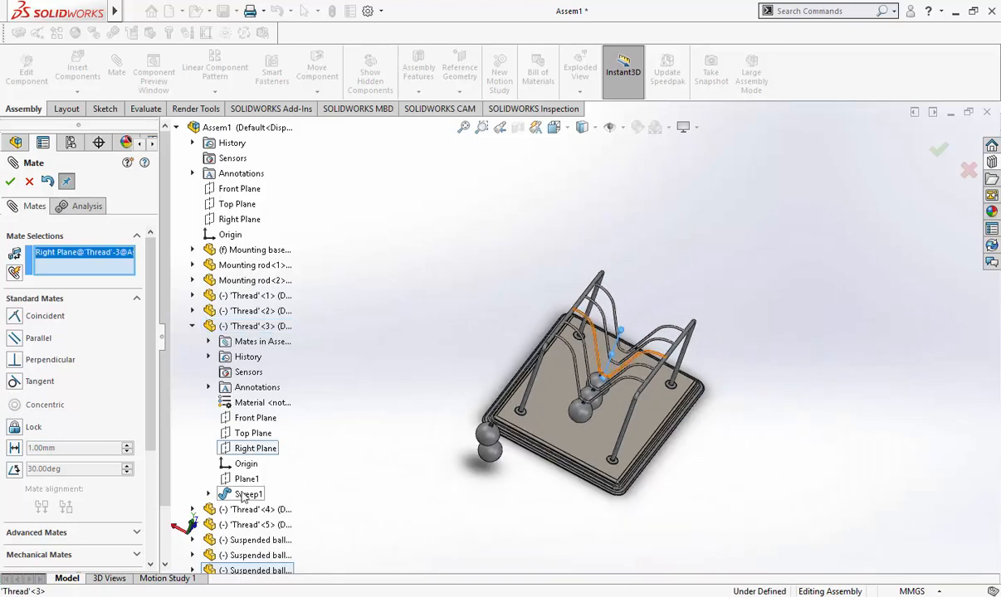
{"action": "scroll", "coordinate": [241, 490], "scroll_direction": "down", "scroll_amount": 2}
{"action": "left_click", "coordinate": [192, 266]}
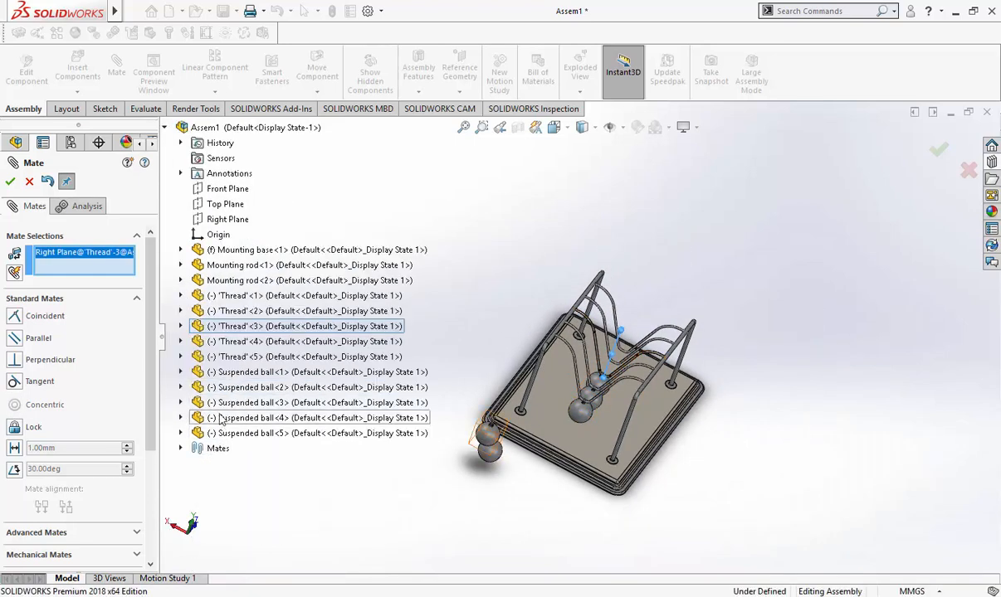
{"action": "left_click", "coordinate": [179, 401]}
{"action": "left_click", "coordinate": [257, 465]}
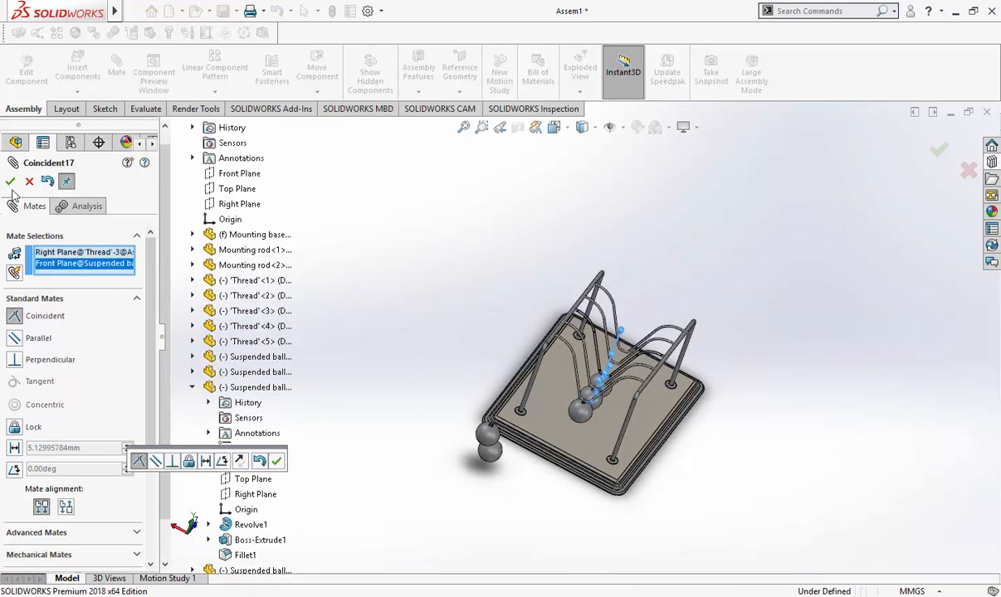
{"action": "left_click", "coordinate": [277, 461]}
Mate the hole of the fourth suspended ball concentric with the bottom of the second thread
{"action": "scroll", "coordinate": [530, 353], "scroll_direction": "down", "scroll_amount": 6}
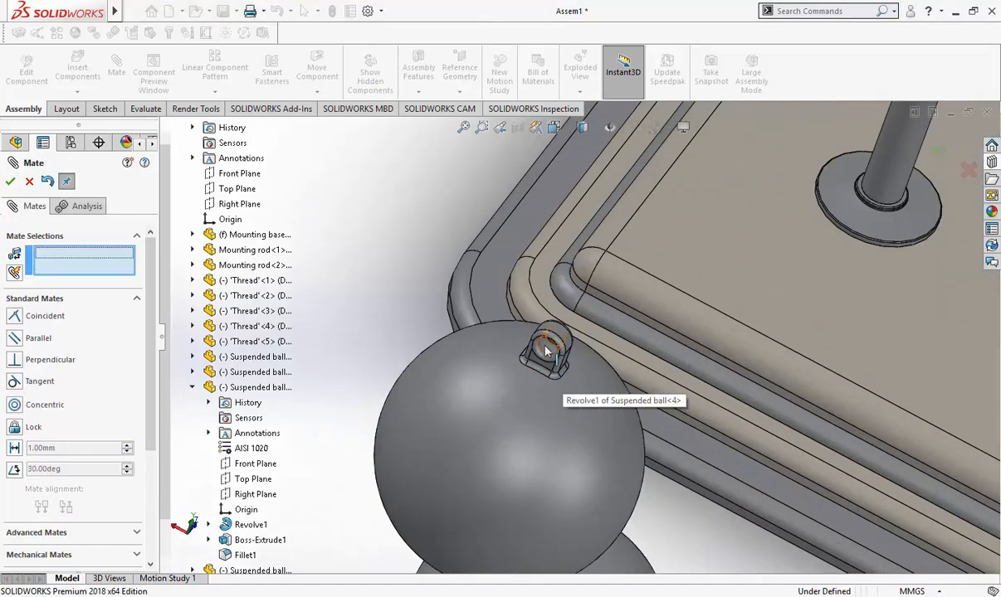
{"action": "left_click", "coordinate": [541, 345]}
{"action": "scroll", "coordinate": [766, 322], "scroll_direction": "up", "scroll_amount": 6}
{"action": "scroll", "coordinate": [902, 239], "scroll_direction": "down", "scroll_amount": 4}
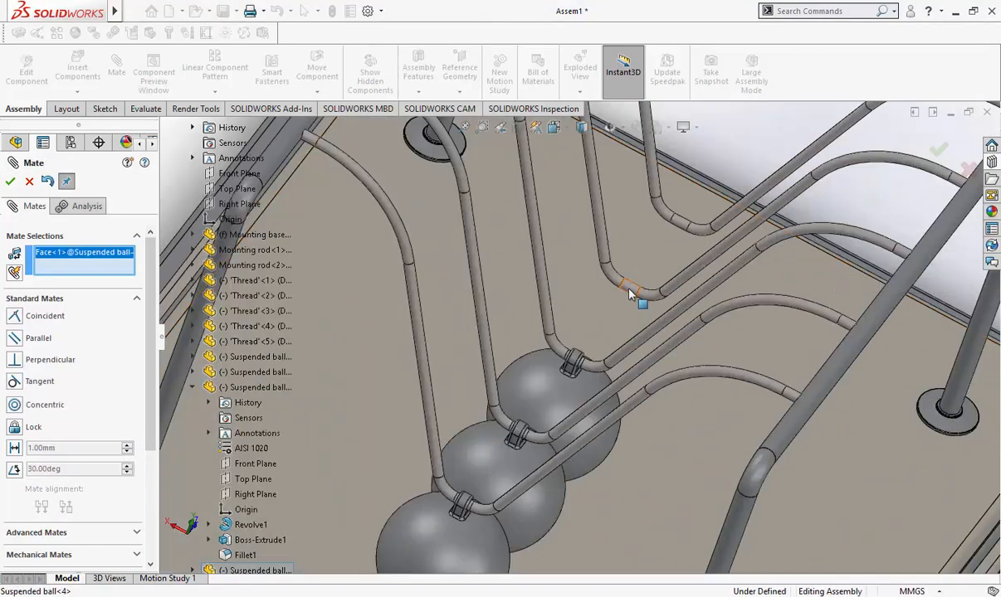
{"action": "left_click", "coordinate": [628, 289]}
{"action": "left_click", "coordinate": [802, 272]}
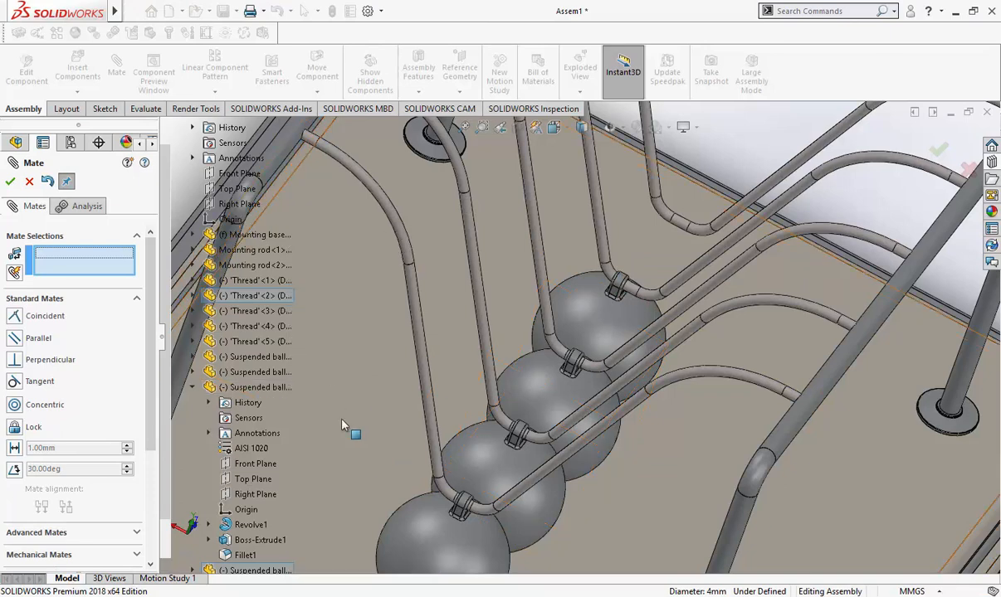
Mate the Right Plane of Thread<4> coincident with the Front Plane of Suspended ball<4> to center the ball
{"action": "key", "text": "f"}
{"action": "left_click", "coordinate": [193, 389]}
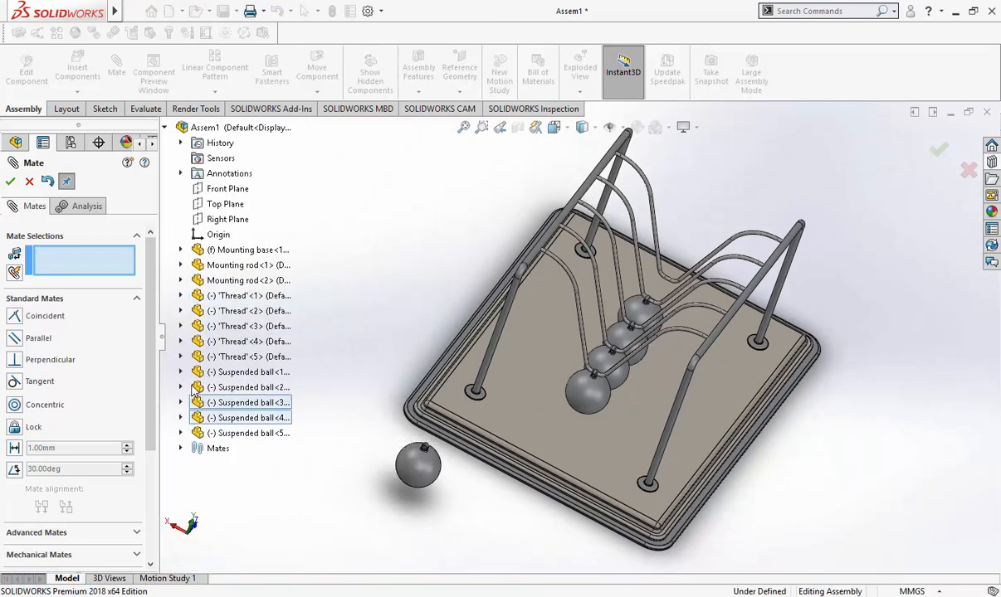
{"action": "left_click", "coordinate": [180, 341]}
{"action": "left_click", "coordinate": [255, 464]}
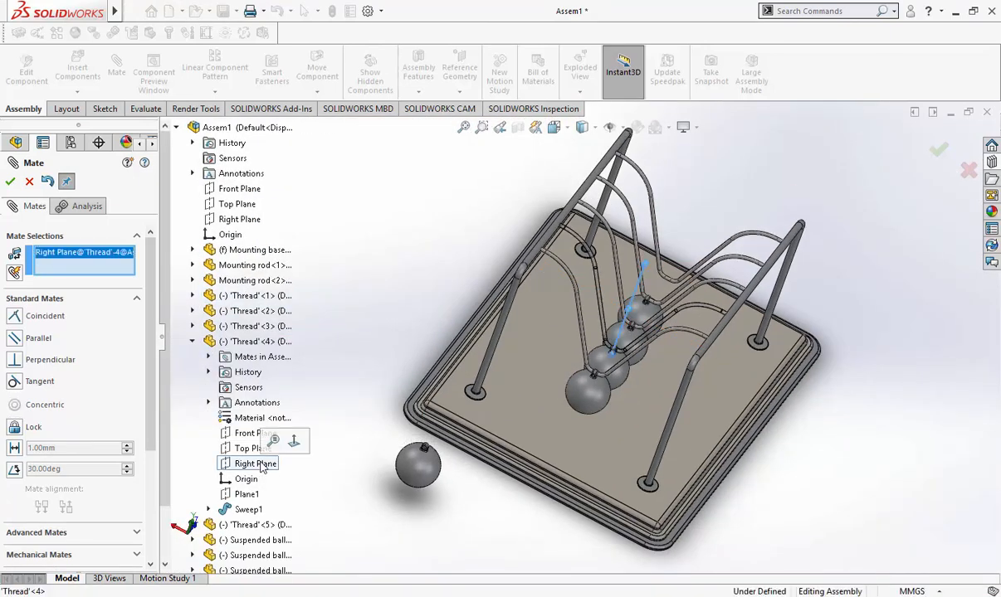
{"action": "left_click", "coordinate": [191, 343]}
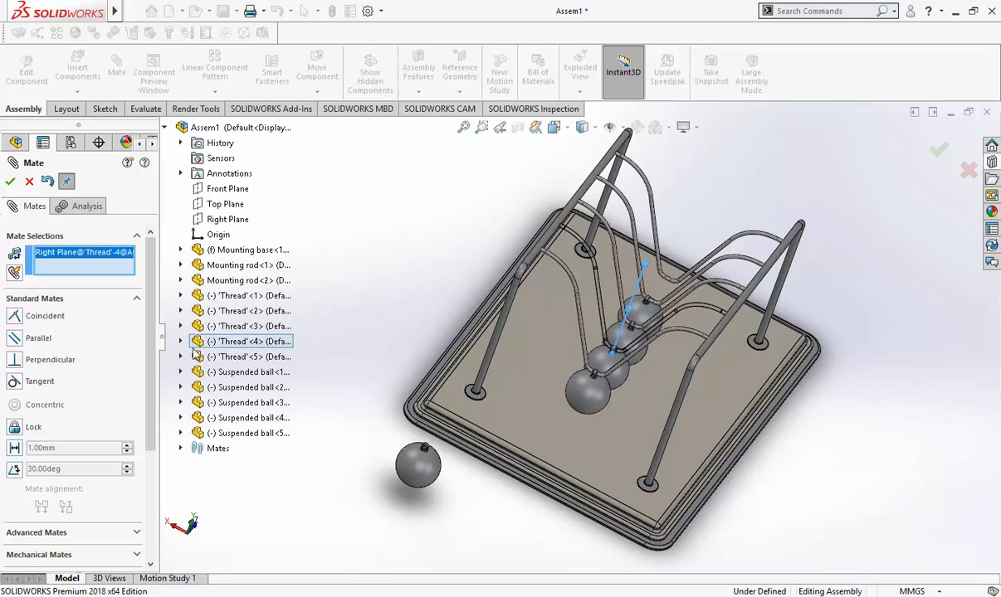
{"action": "left_click", "coordinate": [180, 418]}
{"action": "left_click", "coordinate": [253, 464]}
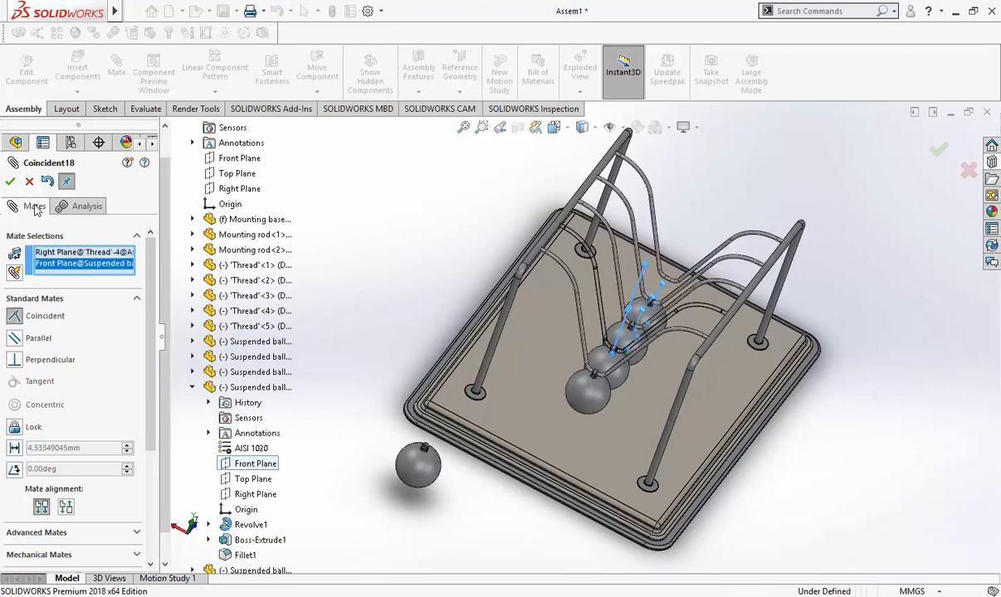
{"action": "left_click", "coordinate": [9, 182]}
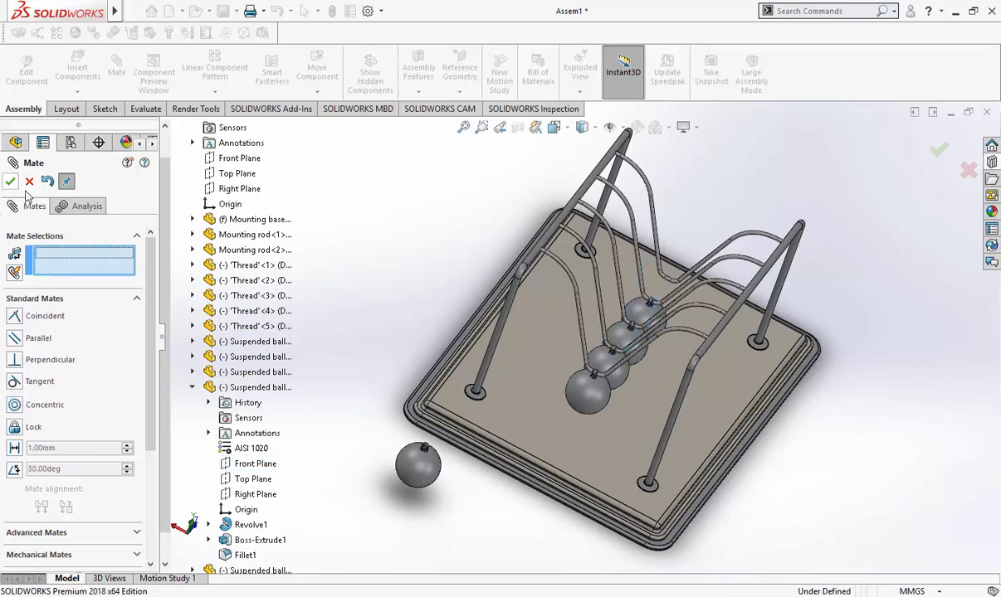
Mate the hole of the fifth suspended ball concentric with the bottom of the first thread
{"action": "scroll", "coordinate": [419, 452], "scroll_direction": "down", "scroll_amount": 10}
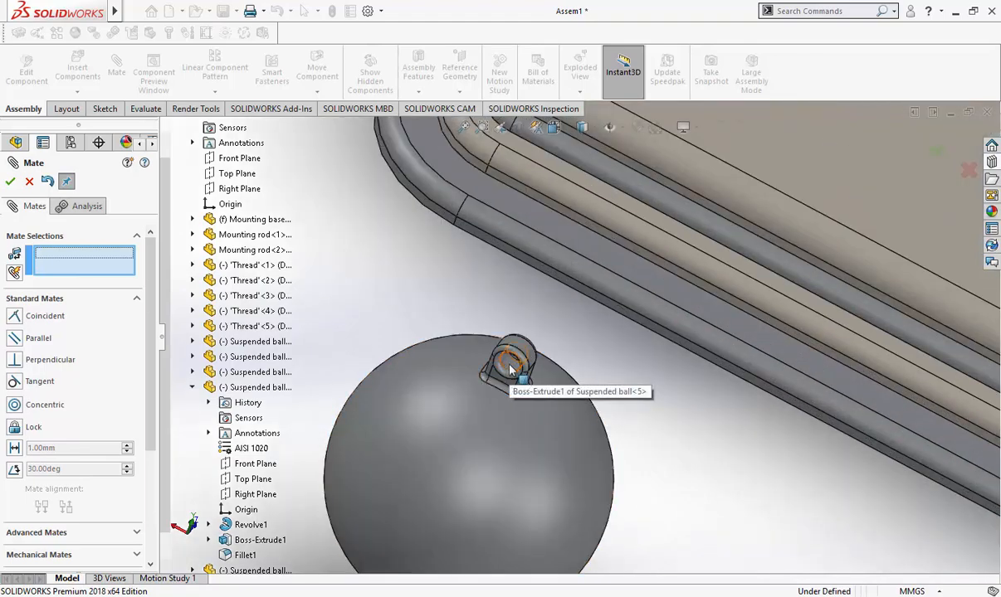
{"action": "left_click", "coordinate": [547, 390]}
{"action": "scroll", "coordinate": [829, 166], "scroll_direction": "up", "scroll_amount": 5}
{"action": "scroll", "coordinate": [788, 183], "scroll_direction": "down", "scroll_amount": 4}
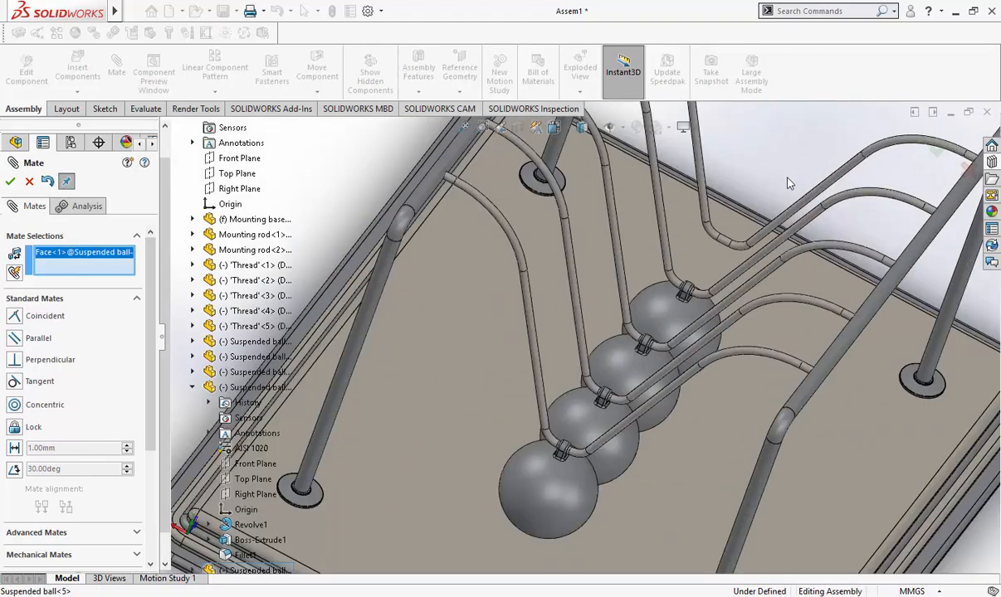
{"action": "left_click", "coordinate": [726, 242]}
{"action": "left_click", "coordinate": [898, 226]}
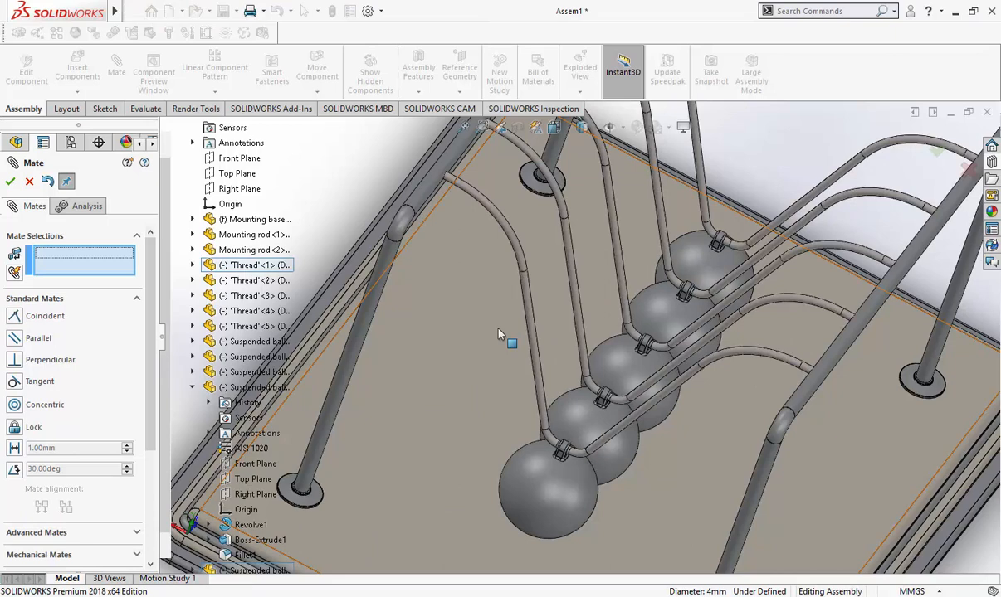
{"action": "left_click", "coordinate": [192, 386]}
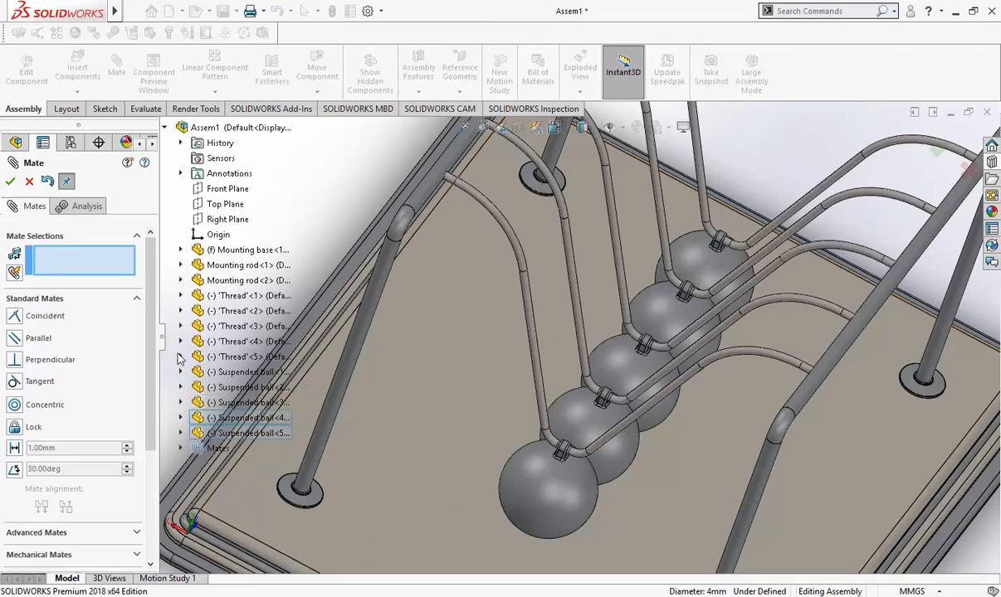
{"action": "left_click", "coordinate": [181, 358]}
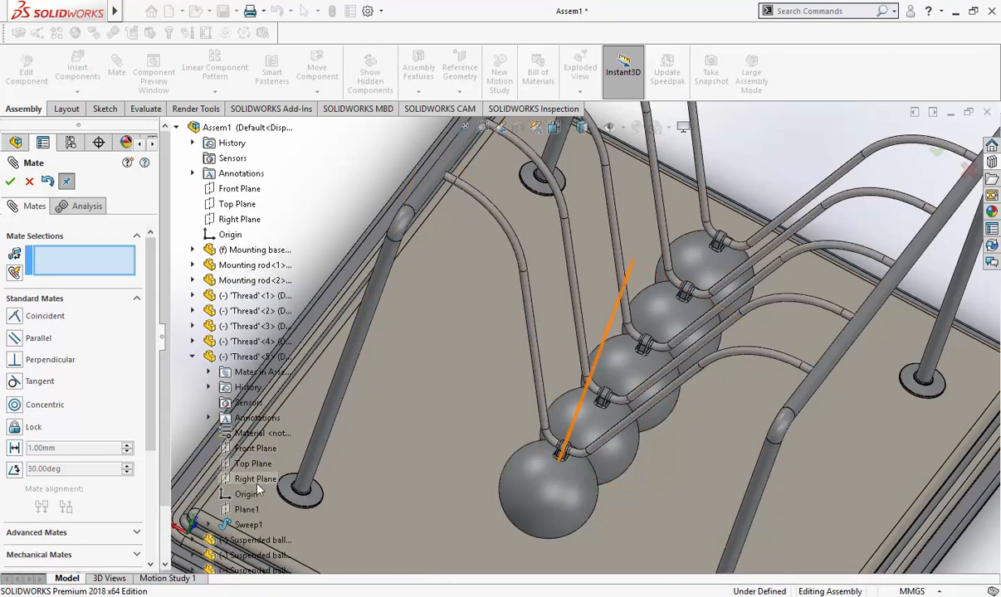
{"action": "left_click", "coordinate": [256, 480]}
{"action": "key", "text": "ctrl+7"}
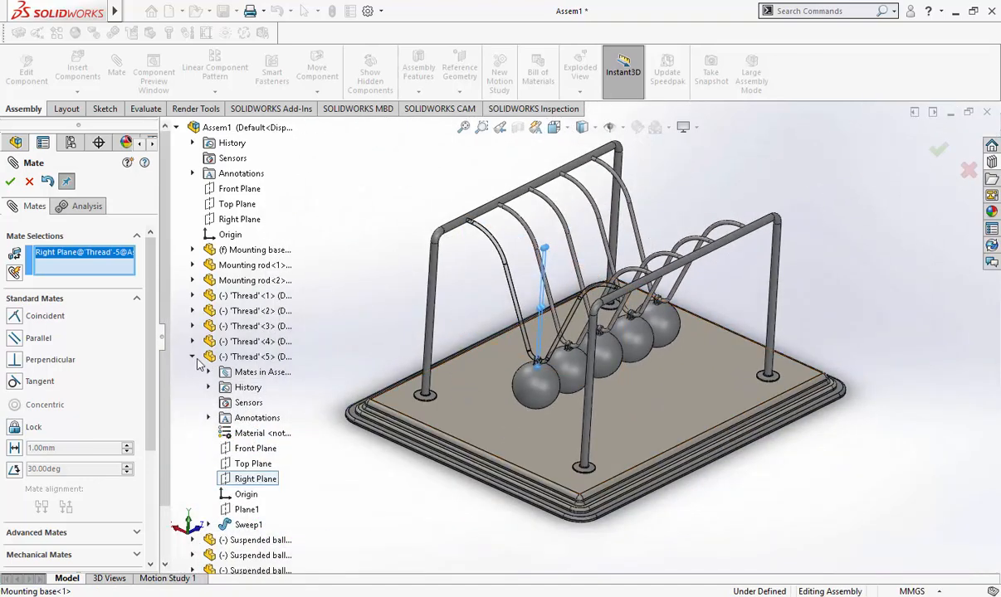
{"action": "left_click", "coordinate": [192, 358]}
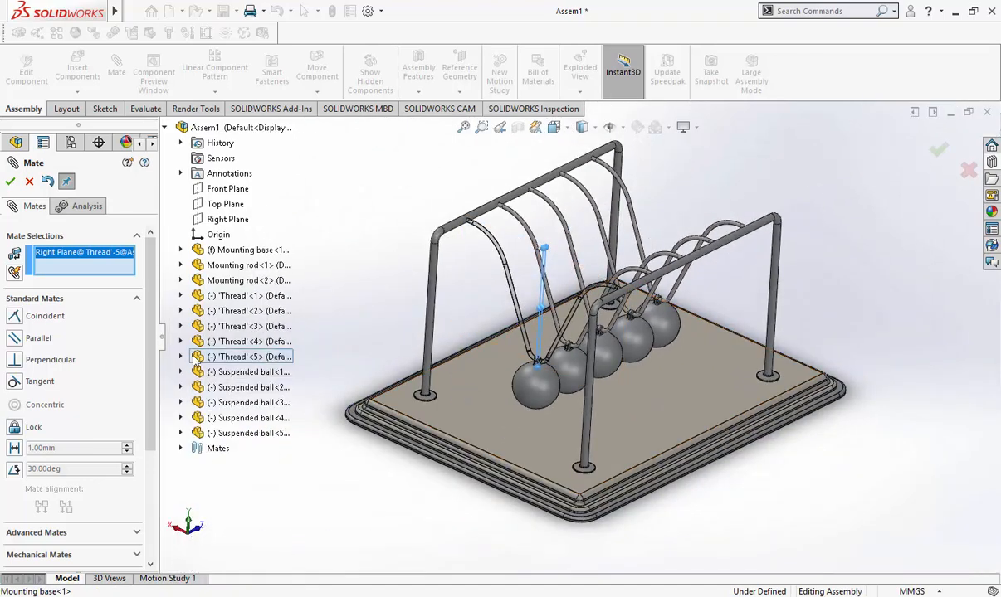
{"action": "left_click", "coordinate": [181, 296]}
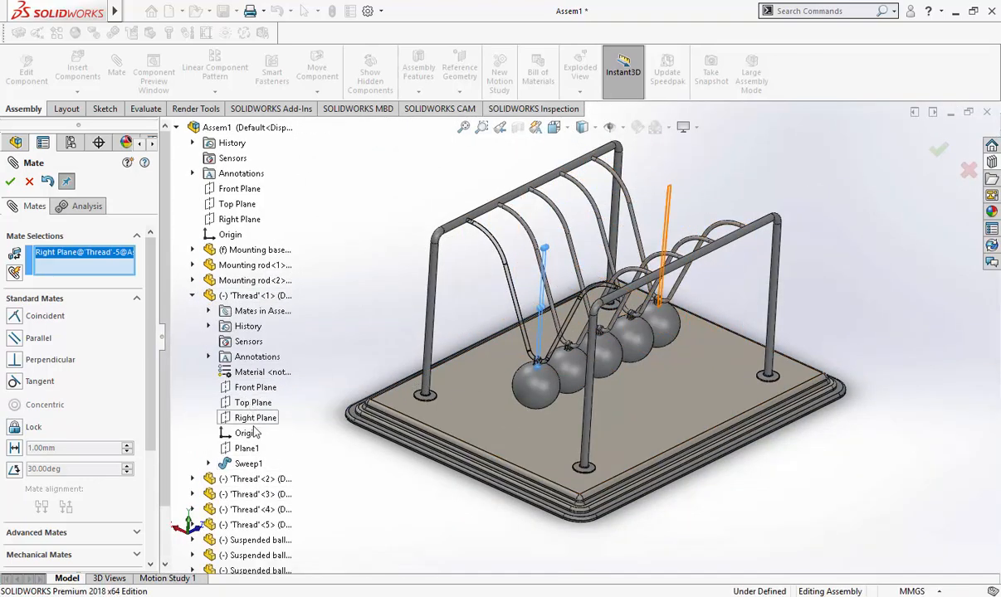
{"action": "left_click", "coordinate": [254, 419]}
{"action": "right_click", "coordinate": [90, 265]}
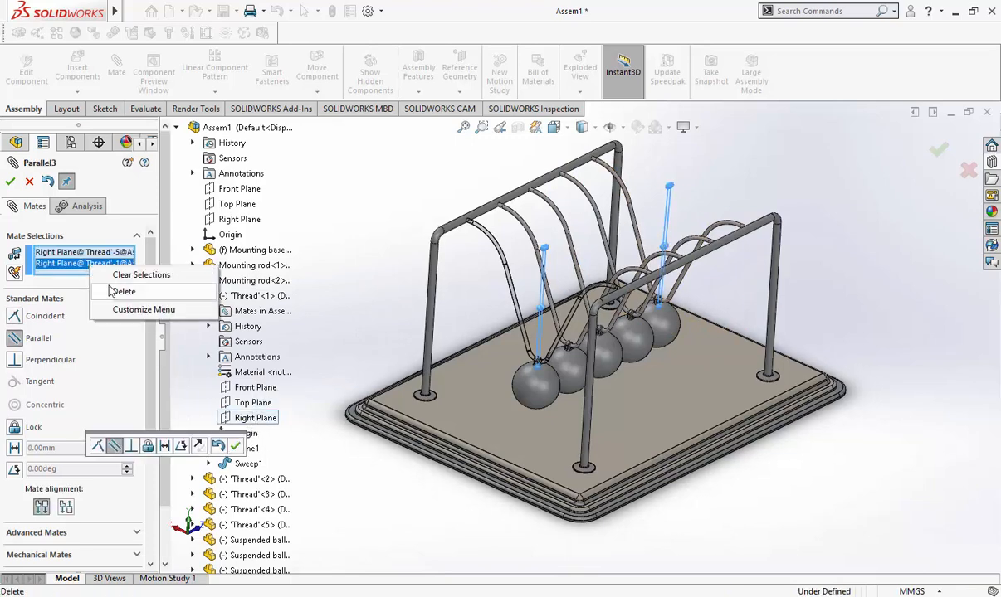
{"action": "left_click", "coordinate": [113, 290]}
{"action": "left_click", "coordinate": [237, 415]}
{"action": "right_click", "coordinate": [111, 260]}
{"action": "left_click", "coordinate": [143, 270]}
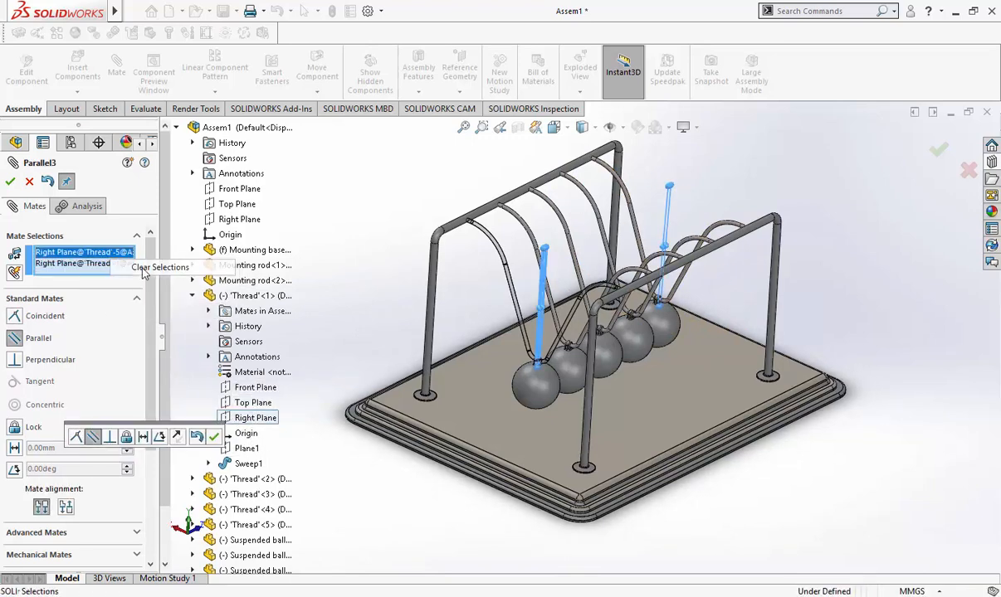
Mate the Right Plane of Thread<1> coincident with the Front Plane of Suspended ball<5> to center the ball, and leave the Mate command
{"action": "left_click", "coordinate": [254, 418]}
{"action": "left_click", "coordinate": [191, 297]}
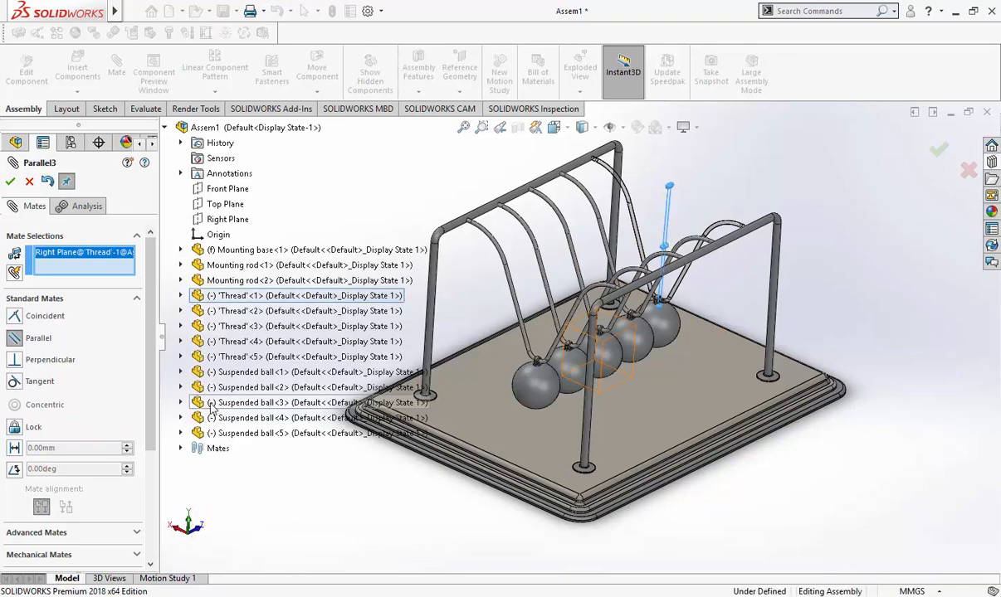
{"action": "left_click", "coordinate": [190, 434]}
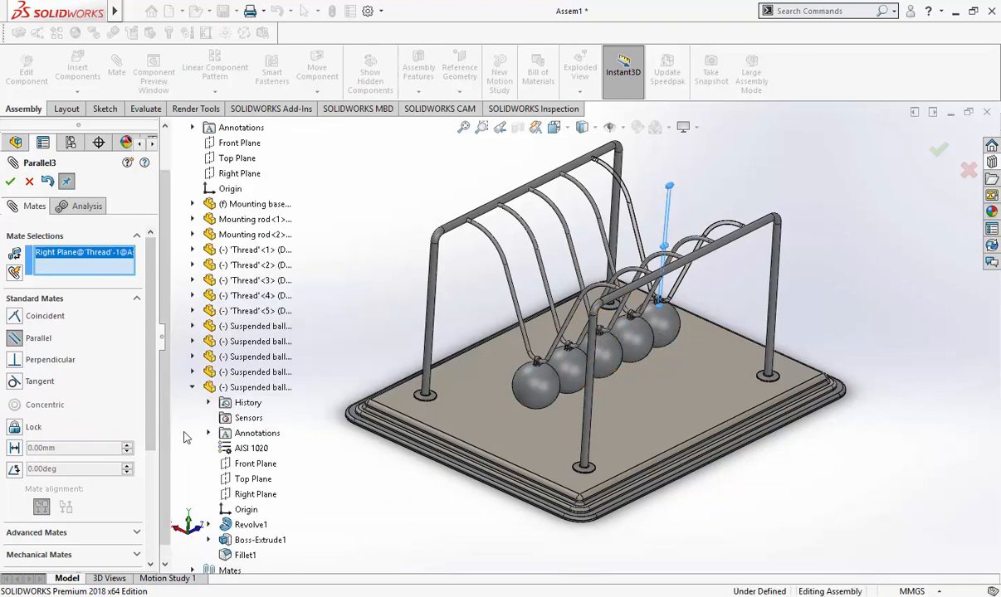
{"action": "left_click", "coordinate": [254, 465]}
{"action": "left_click", "coordinate": [11, 182]}
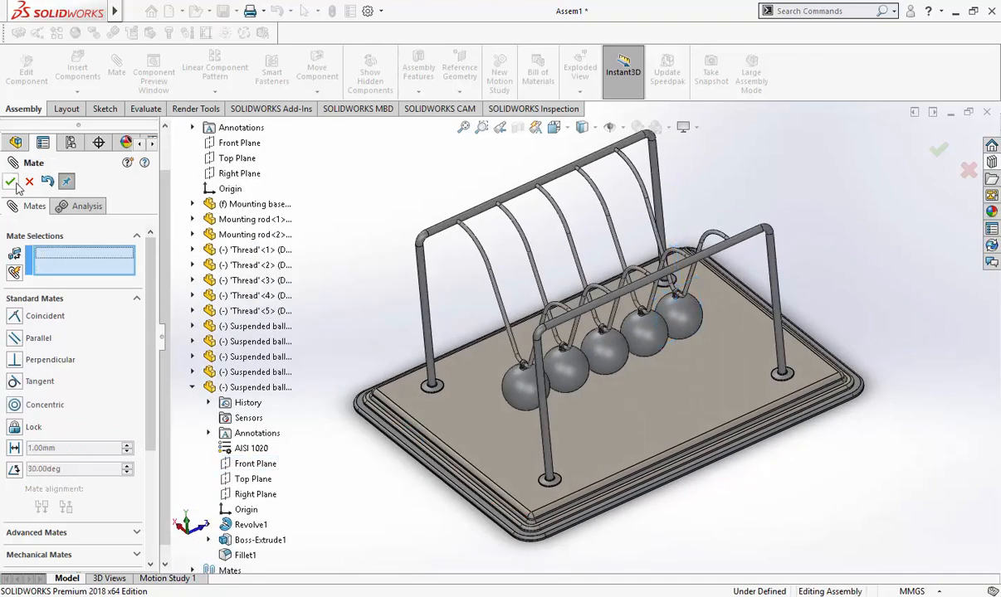
{"action": "middle_click_drag", "start_coordinate": [444, 347], "coordinate": [487, 363]}
{"action": "scroll", "coordinate": [487, 362], "scroll_direction": "up", "scroll_amount": 1}
{"action": "scroll", "coordinate": [616, 380], "scroll_direction": "down", "scroll_amount": 6}
{"action": "scroll", "coordinate": [637, 379], "scroll_direction": "up", "scroll_amount": 5}
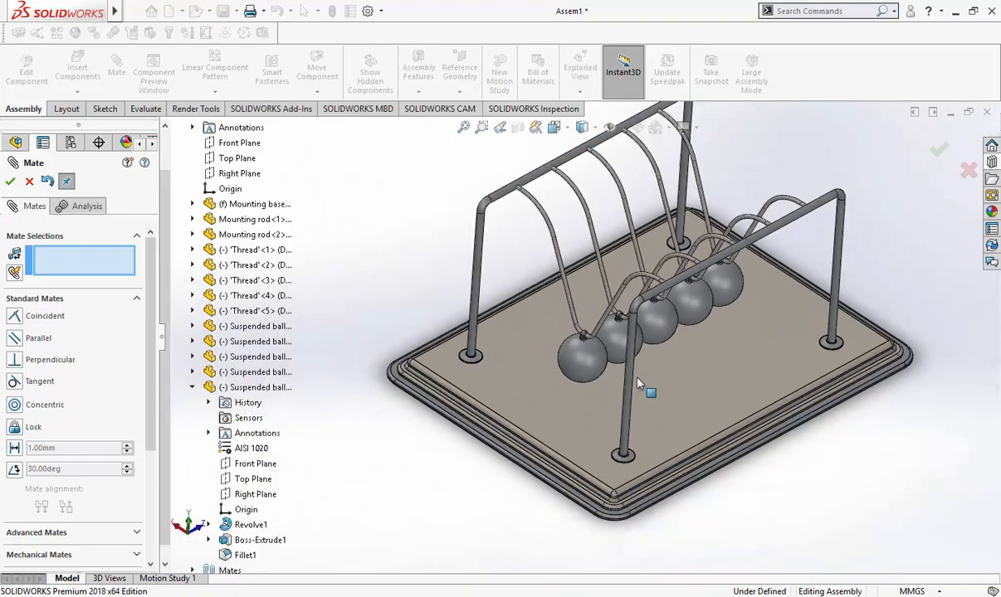
{"action": "left_click", "coordinate": [28, 184]}
Examine the alignment of the five suspended balls and their threads from several viewing angles
{"action": "middle_click_drag", "start_coordinate": [583, 358], "coordinate": [656, 313]}
{"action": "scroll", "coordinate": [626, 352], "scroll_direction": "down", "scroll_amount": 3}
{"action": "scroll", "coordinate": [657, 312], "scroll_direction": "up", "scroll_amount": 4}
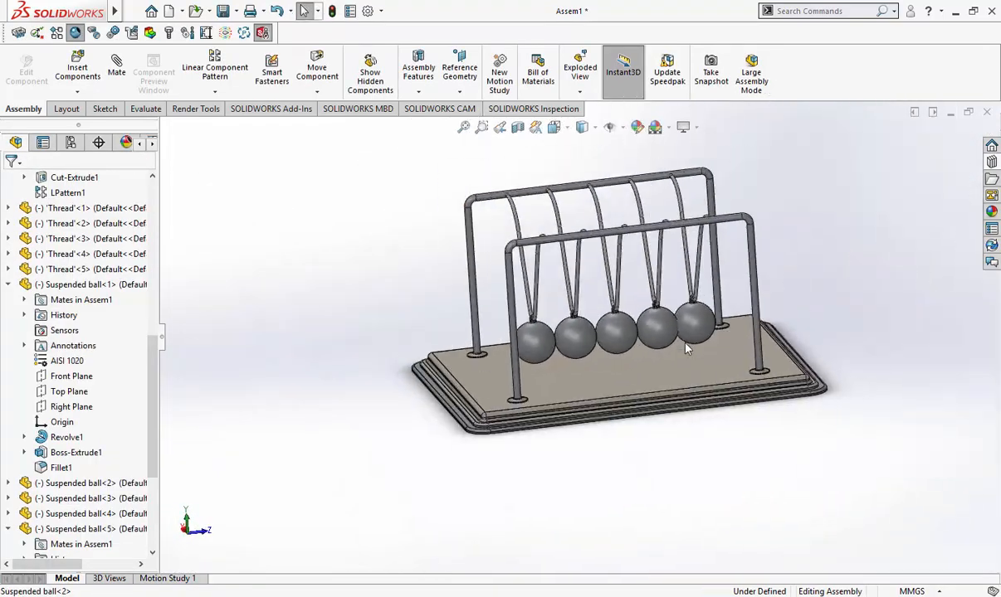
{"action": "scroll", "coordinate": [655, 340], "scroll_direction": "up", "scroll_amount": 1}
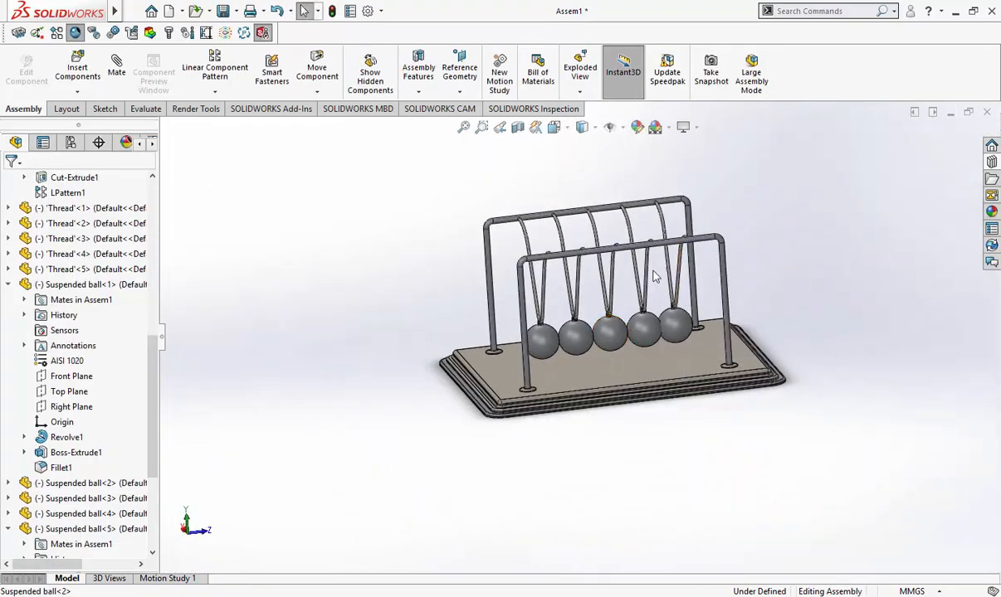
{"action": "middle_click_drag", "start_coordinate": [654, 257], "coordinate": [636, 427]}
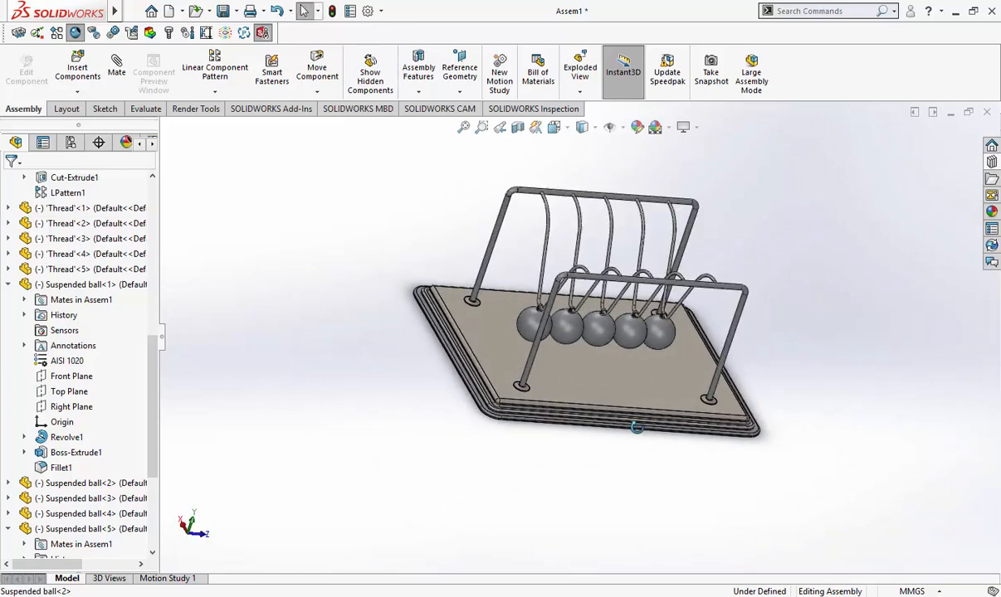
{"action": "scroll", "coordinate": [572, 225], "scroll_direction": "up", "scroll_amount": 1}
{"action": "scroll", "coordinate": [572, 226], "scroll_direction": "down", "scroll_amount": 1}
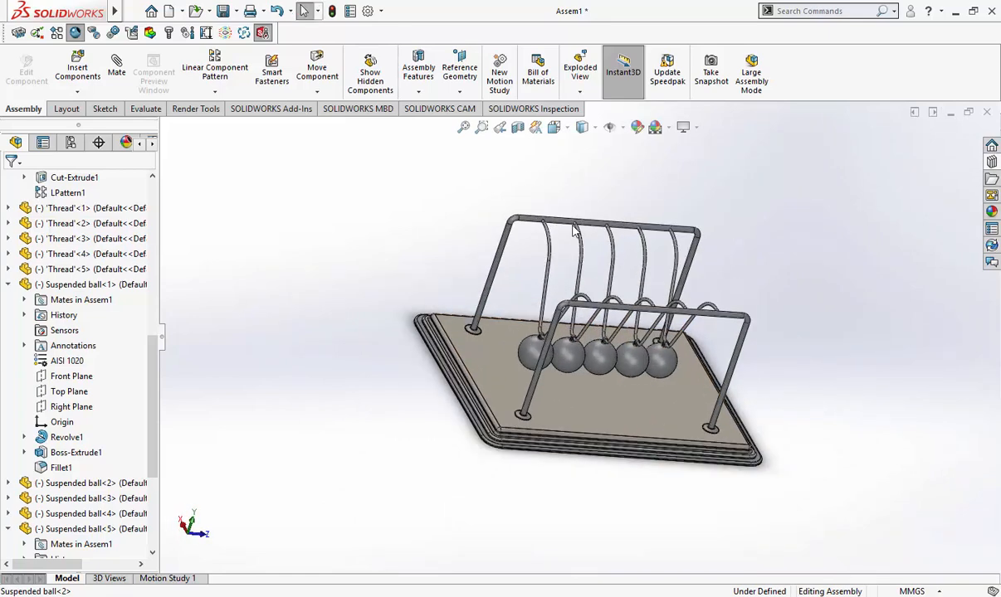
Start a new mate in multiple mate mode
{"action": "left_click", "coordinate": [121, 70]}
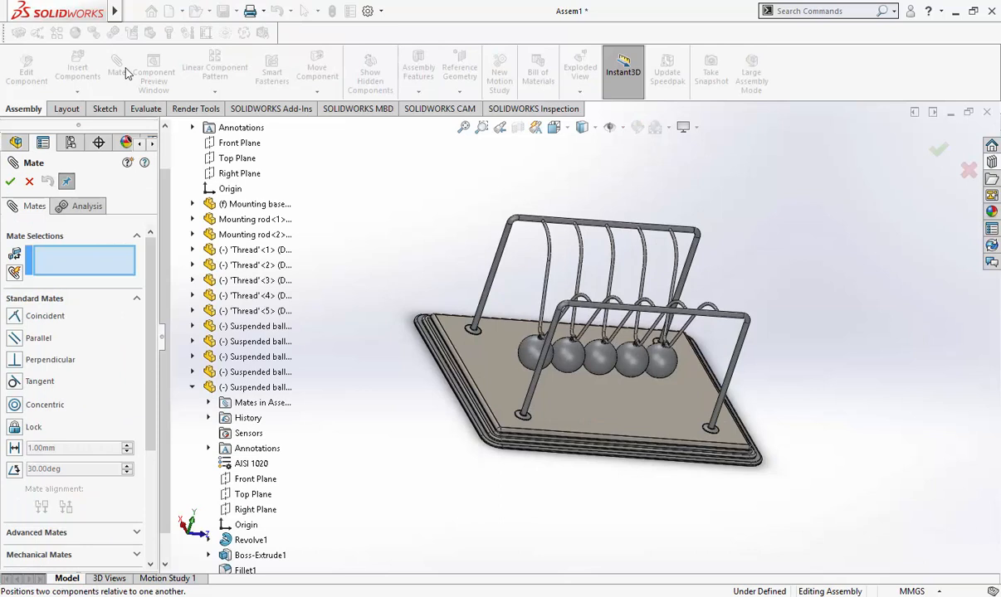
{"action": "scroll", "coordinate": [15, 278], "scroll_direction": "down", "scroll_amount": 2}
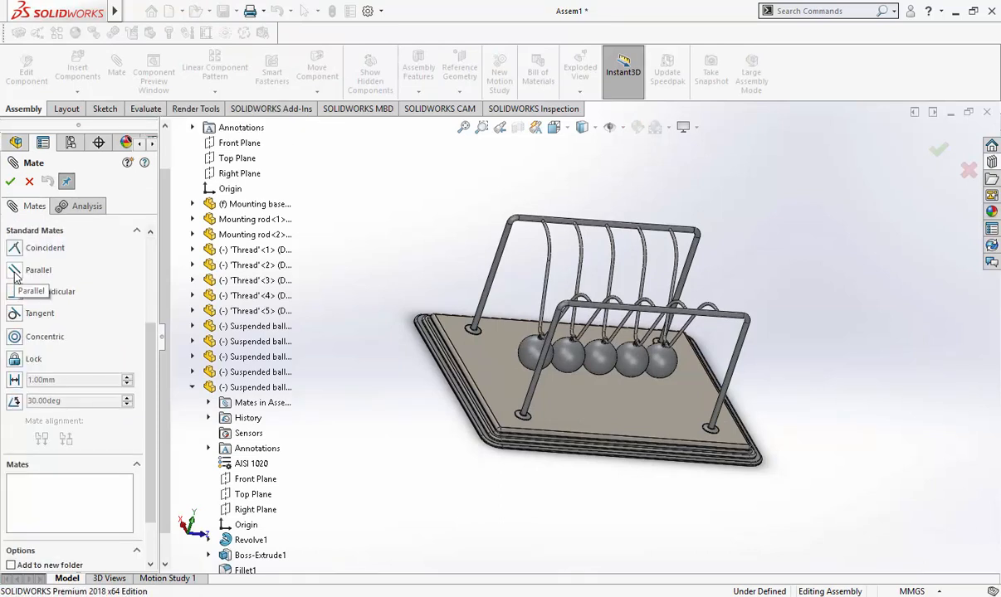
{"action": "scroll", "coordinate": [102, 369], "scroll_direction": "up", "scroll_amount": 2}
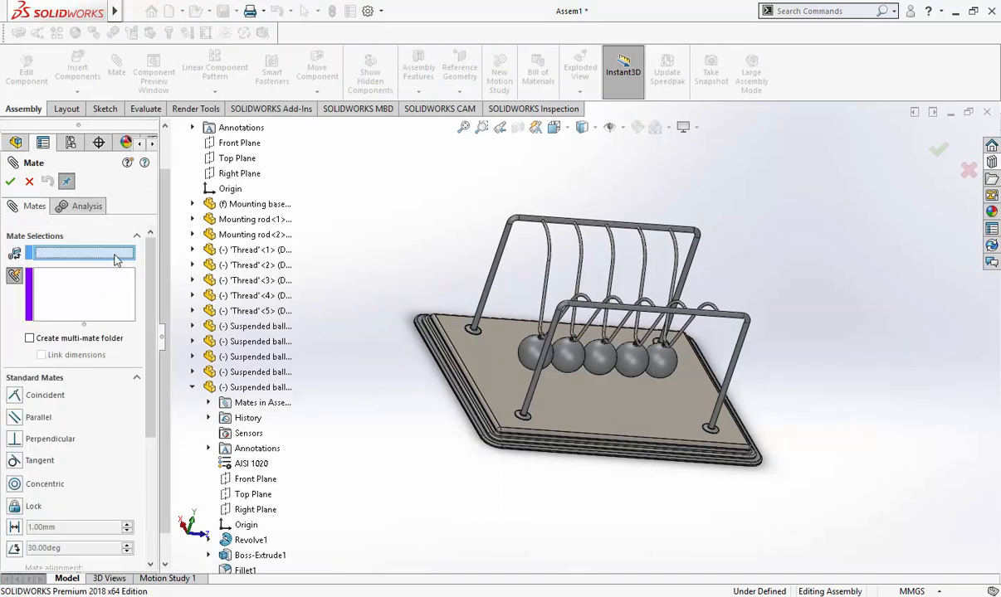
{"action": "left_click", "coordinate": [525, 357]}
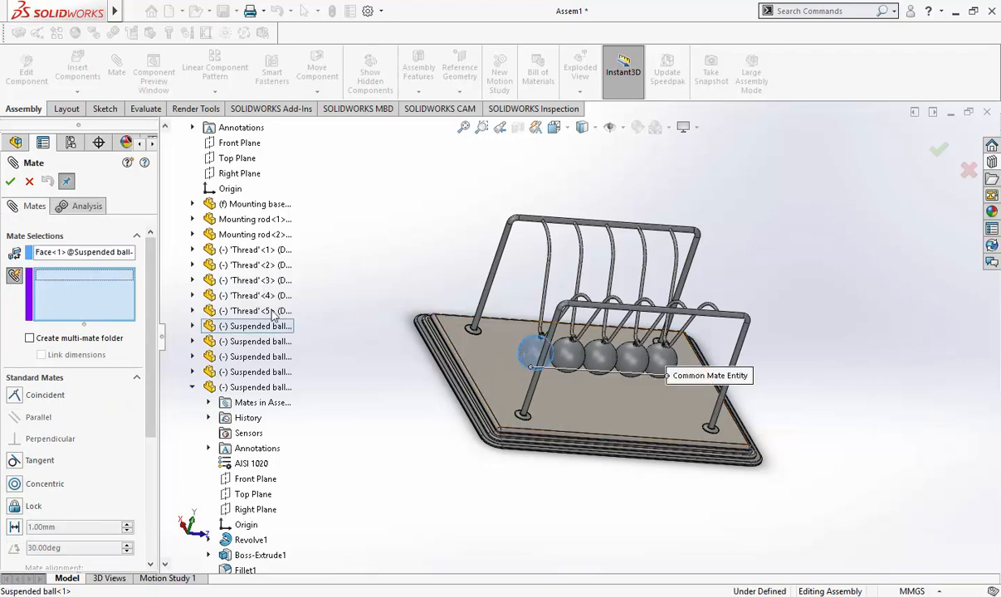
{"action": "right_click", "coordinate": [99, 253]}
{"action": "left_click", "coordinate": [137, 261]}
Pick the Front Plane of Suspended ball<1> as the common reference for the multiple mate
{"action": "scroll", "coordinate": [297, 414], "scroll_direction": "down", "scroll_amount": 1}
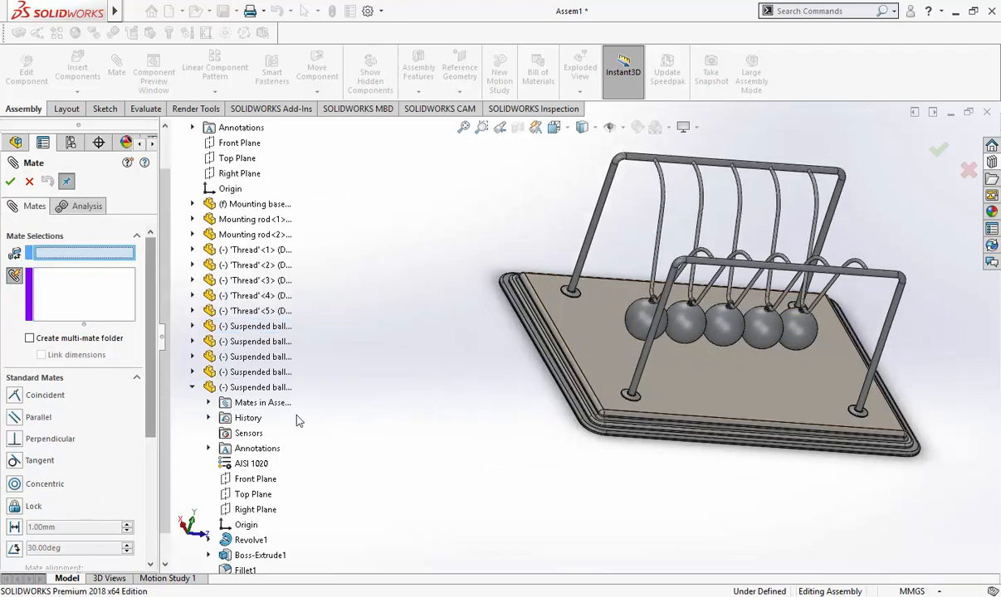
{"action": "scroll", "coordinate": [257, 387], "scroll_direction": "down", "scroll_amount": 1}
{"action": "left_click", "coordinate": [193, 357]}
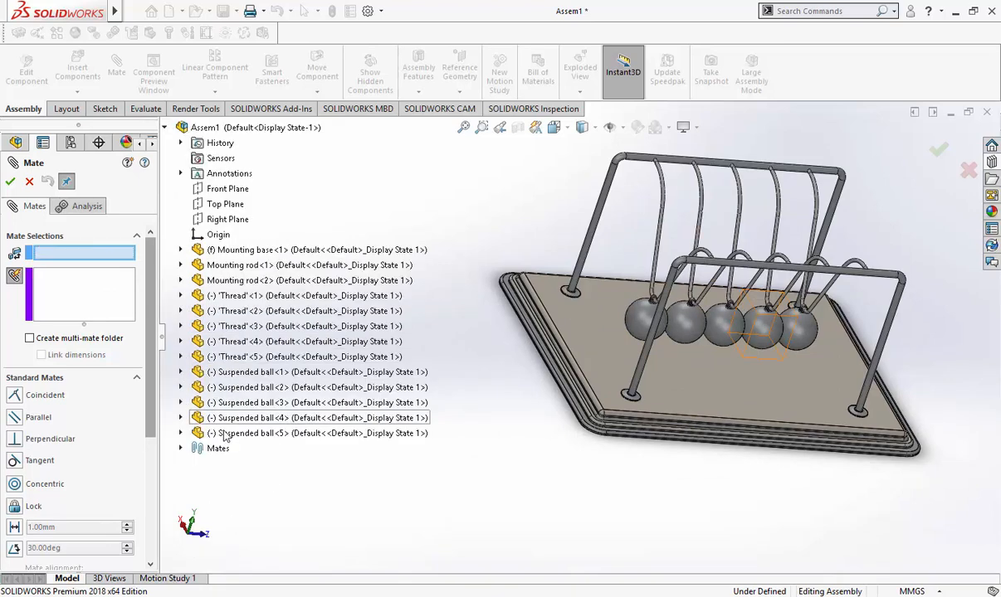
{"action": "left_click", "coordinate": [181, 373]}
{"action": "left_click", "coordinate": [259, 464]}
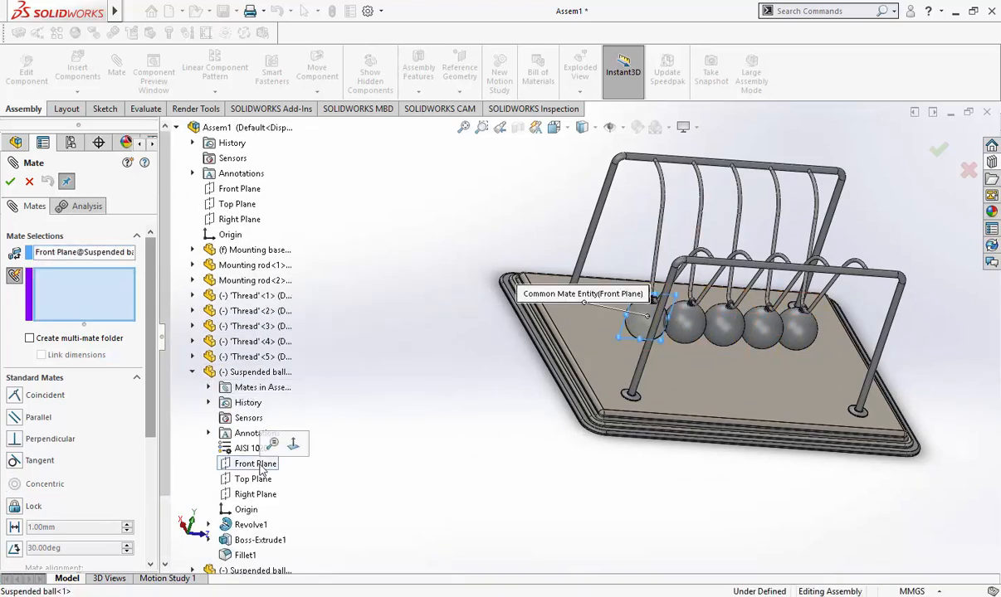
{"action": "left_click", "coordinate": [98, 308]}
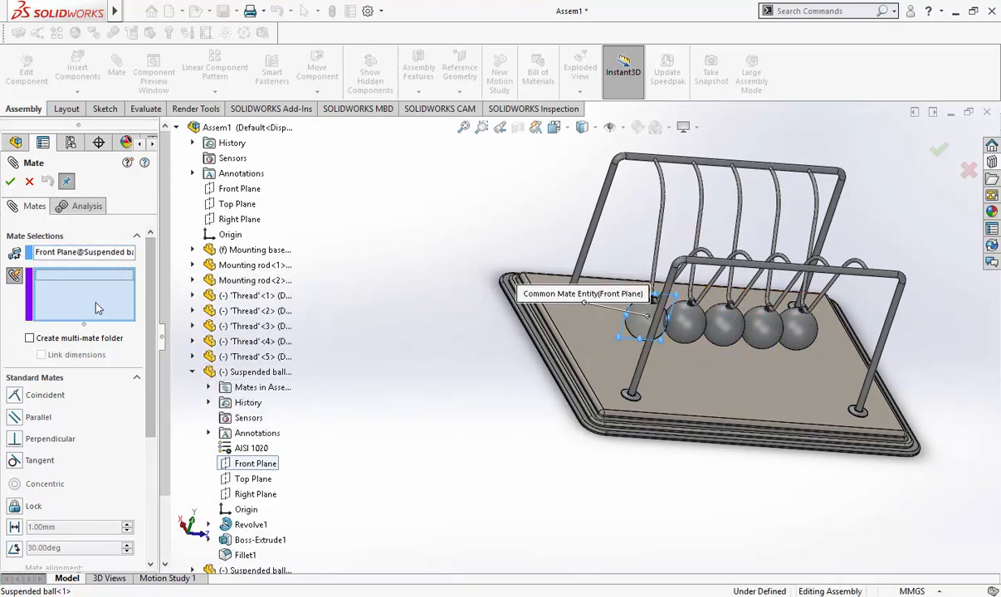
Add the Front Planes of Suspended ball<2> and Suspended ball<3> to the multiple mate's component references
{"action": "left_click", "coordinate": [192, 373]}
{"action": "left_click", "coordinate": [181, 388]}
{"action": "left_click", "coordinate": [261, 463]}
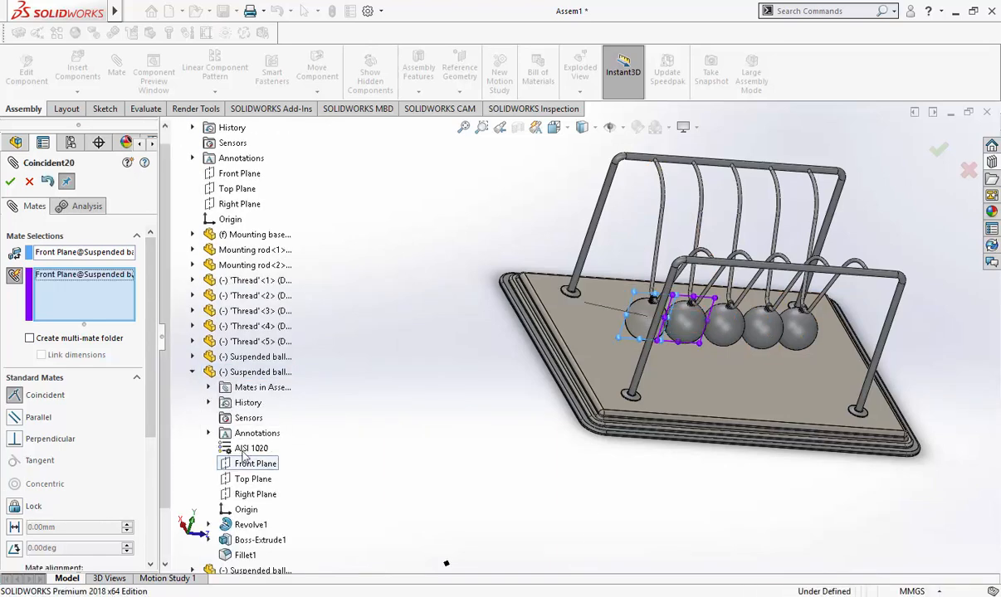
{"action": "left_click", "coordinate": [181, 403]}
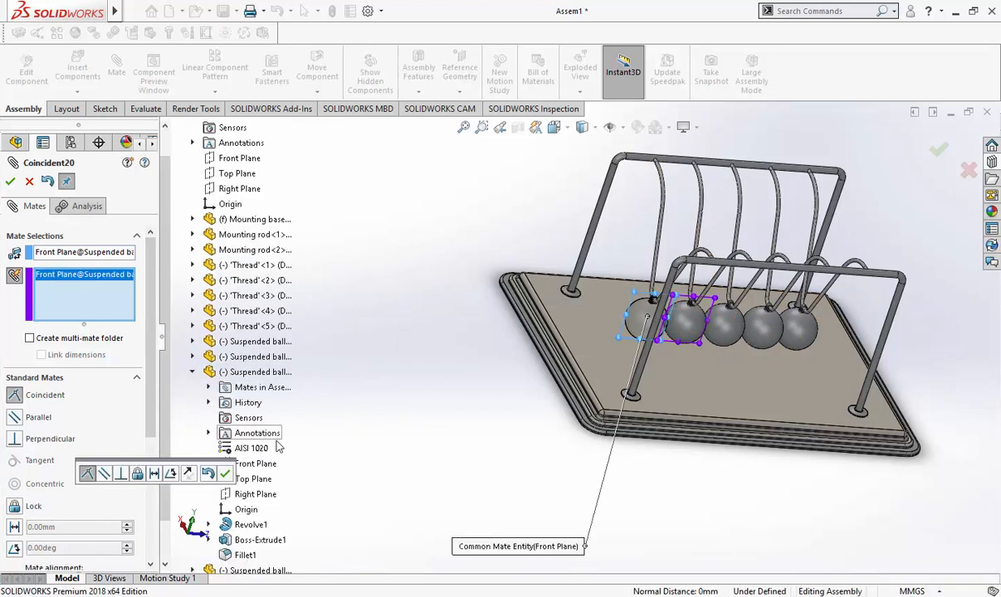
{"action": "left_click", "coordinate": [253, 464]}
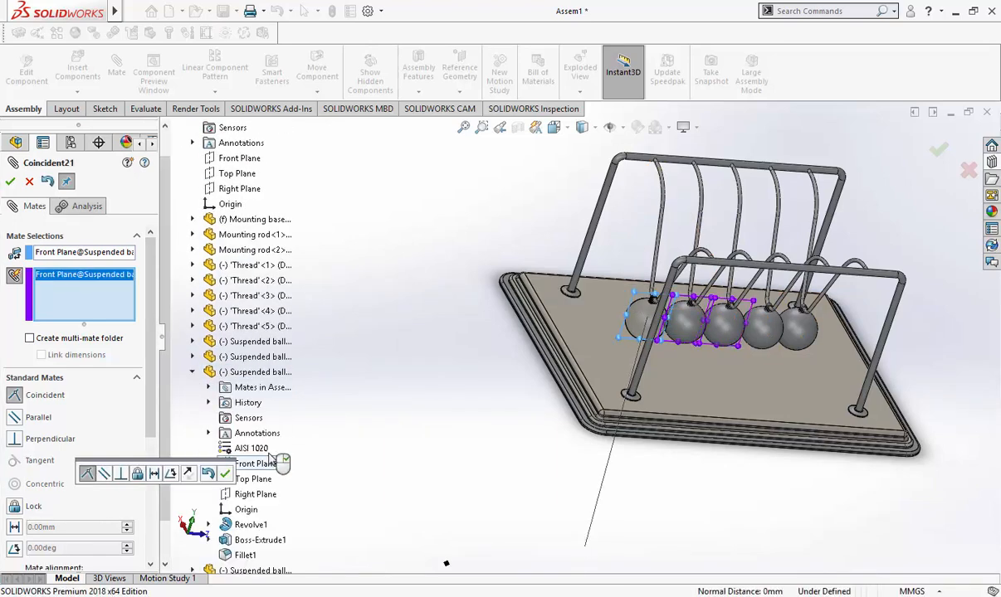
{"action": "left_click", "coordinate": [192, 372]}
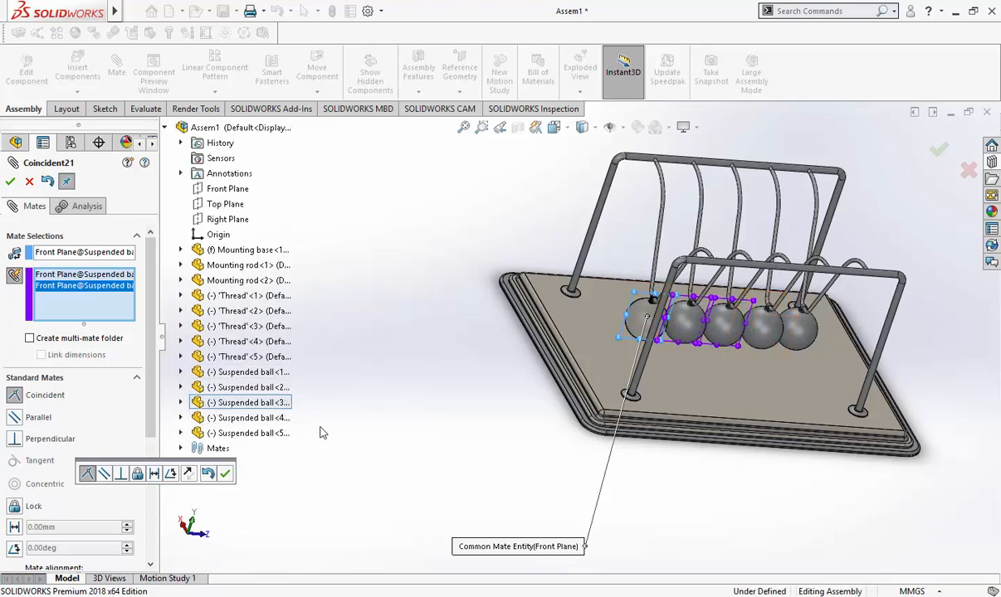
Add the Front Planes of Suspended ball<4> and Suspended ball<5>, apply the coincident multiple mate, and leave the Mate command
{"action": "scroll", "coordinate": [295, 440], "scroll_direction": "down", "scroll_amount": 2}
{"action": "left_click", "coordinate": [181, 417]}
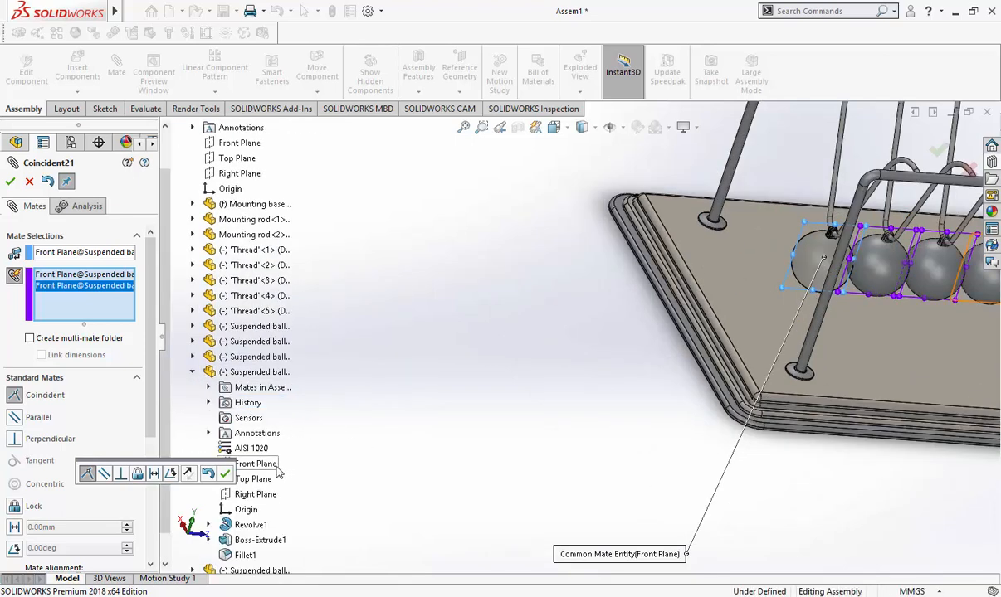
{"action": "left_click", "coordinate": [255, 463]}
{"action": "left_click", "coordinate": [191, 372]}
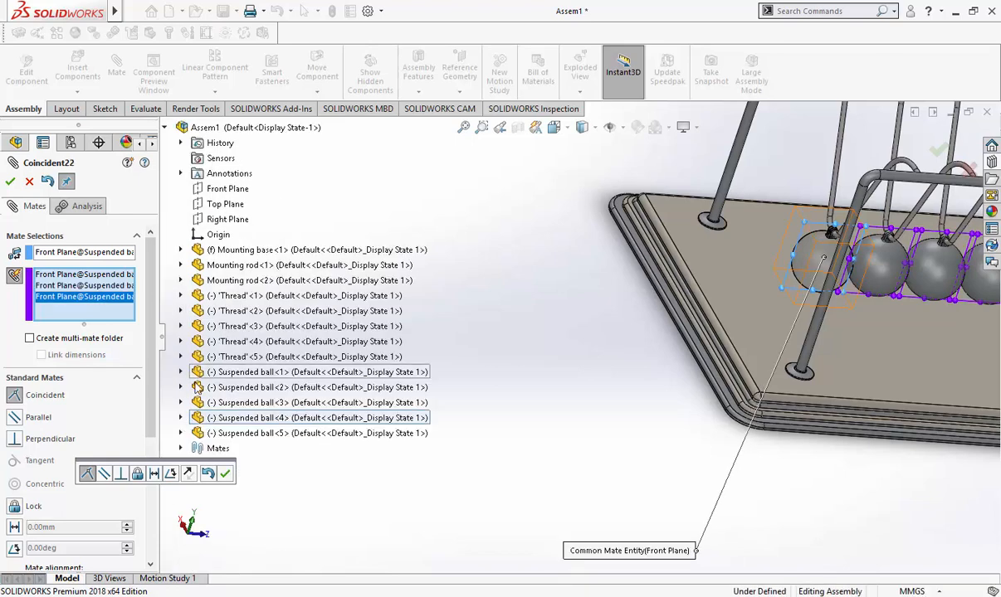
{"action": "left_click", "coordinate": [181, 429]}
{"action": "left_click", "coordinate": [266, 467]}
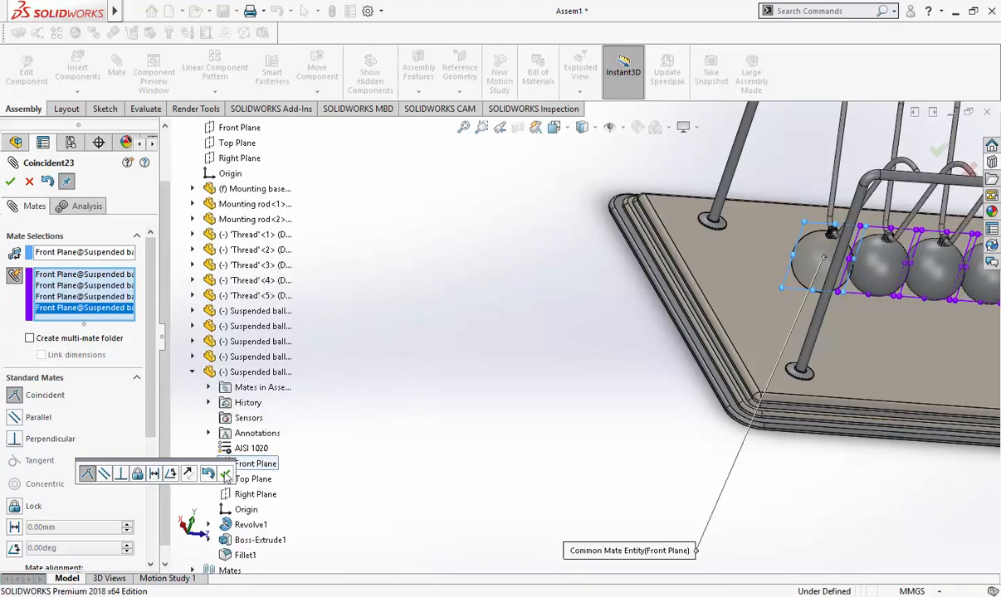
{"action": "left_click", "coordinate": [225, 474]}
{"action": "scroll", "coordinate": [554, 337], "scroll_direction": "up", "scroll_amount": 6}
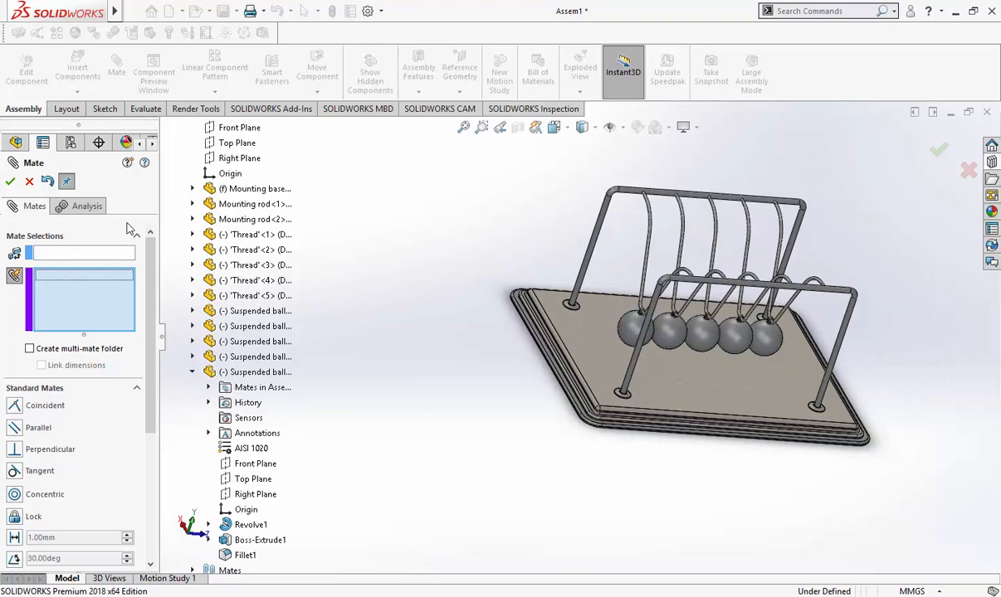
{"action": "left_click", "coordinate": [29, 182]}
Collapse the expanded entries of Suspended ball<5>, Suspended ball<1> and Mounting rod<2> in the feature tree
{"action": "middle_click_drag", "start_coordinate": [688, 318], "coordinate": [693, 388]}
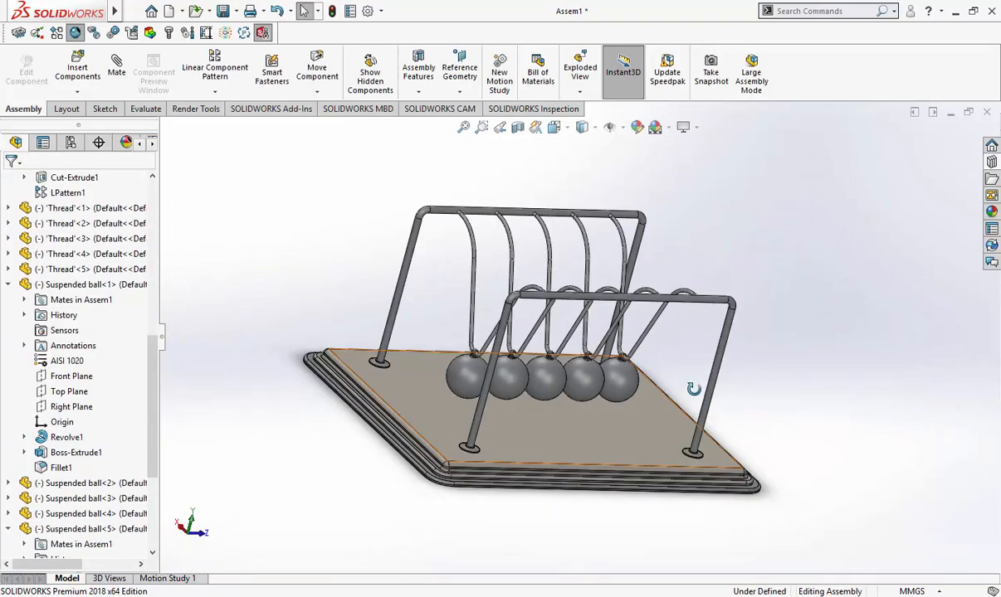
{"action": "middle_click_drag", "start_coordinate": [618, 336], "coordinate": [572, 390]}
{"action": "scroll", "coordinate": [128, 286], "scroll_direction": "down", "scroll_amount": 4}
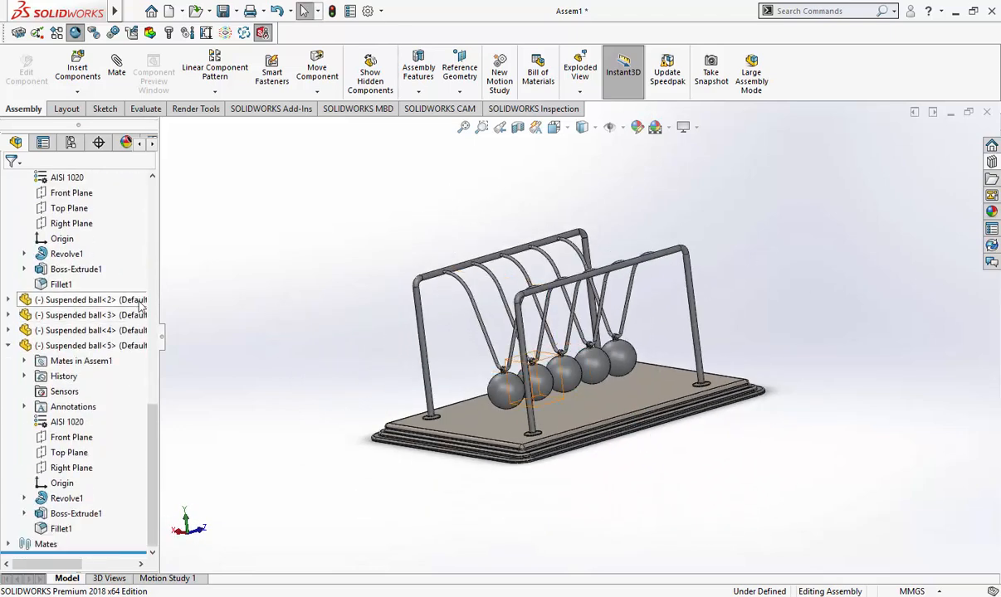
{"action": "left_click", "coordinate": [8, 346]}
{"action": "left_click", "coordinate": [8, 285]}
{"action": "scroll", "coordinate": [65, 320], "scroll_direction": "up", "scroll_amount": 3}
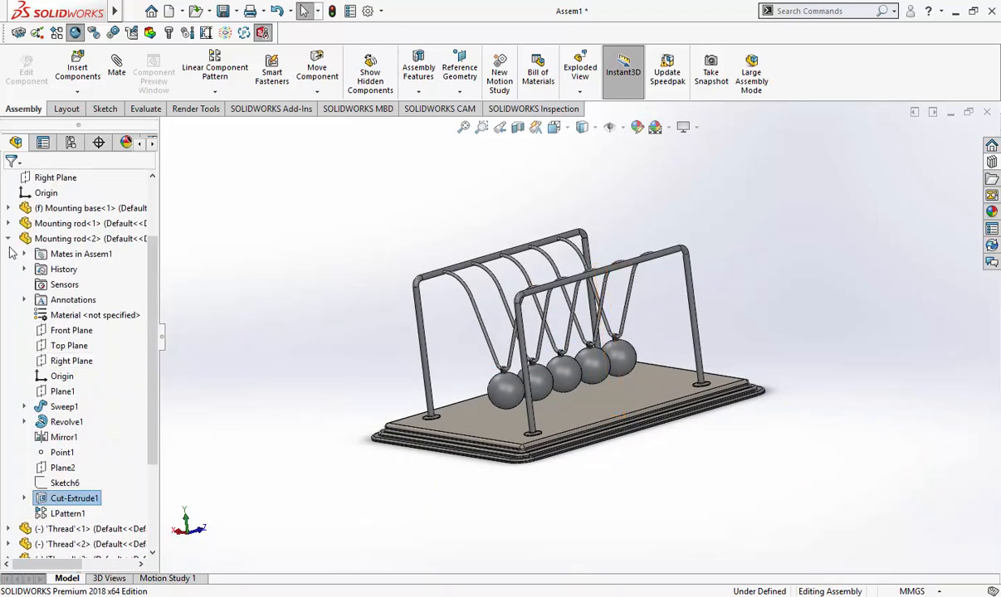
{"action": "left_click", "coordinate": [9, 239]}
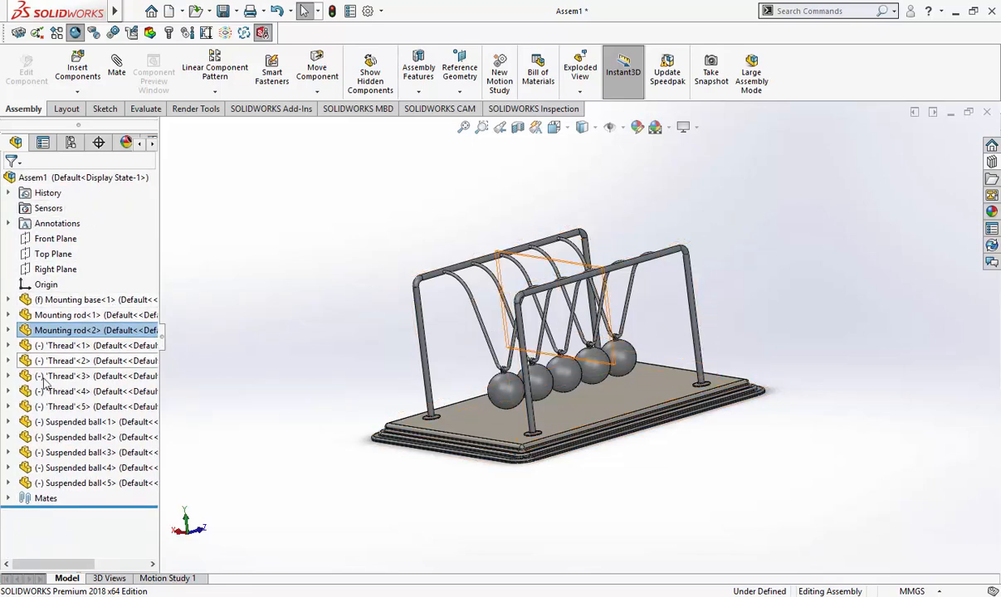
Create a new folder under Mates from the Parallel1 mate and move the Coincident23 mate into it
{"action": "left_click", "coordinate": [8, 498]}
{"action": "scroll", "coordinate": [100, 341], "scroll_direction": "up", "scroll_amount": 4}
{"action": "scroll", "coordinate": [79, 328], "scroll_direction": "down", "scroll_amount": 2}
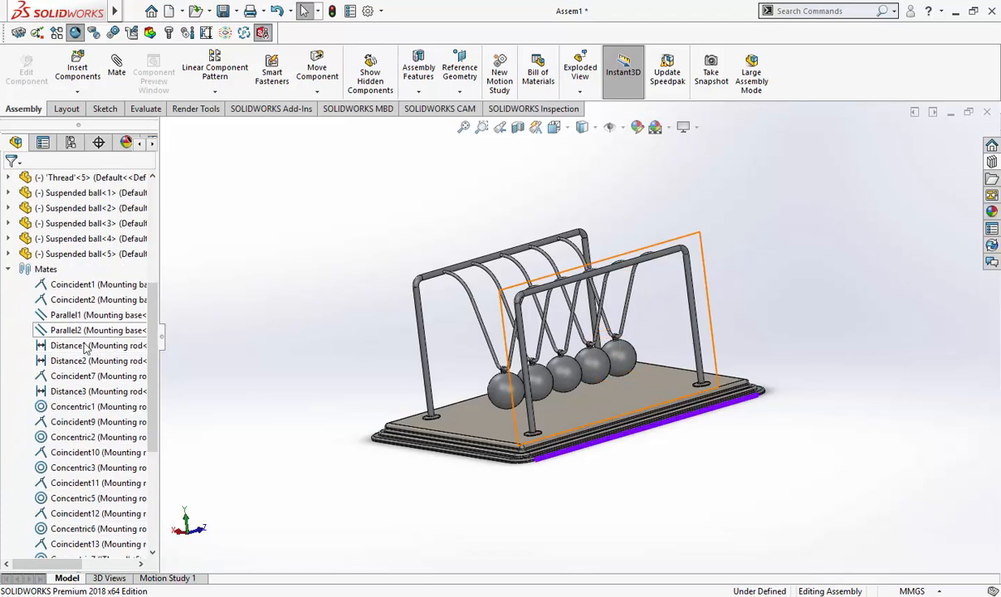
{"action": "right_click", "coordinate": [75, 323]}
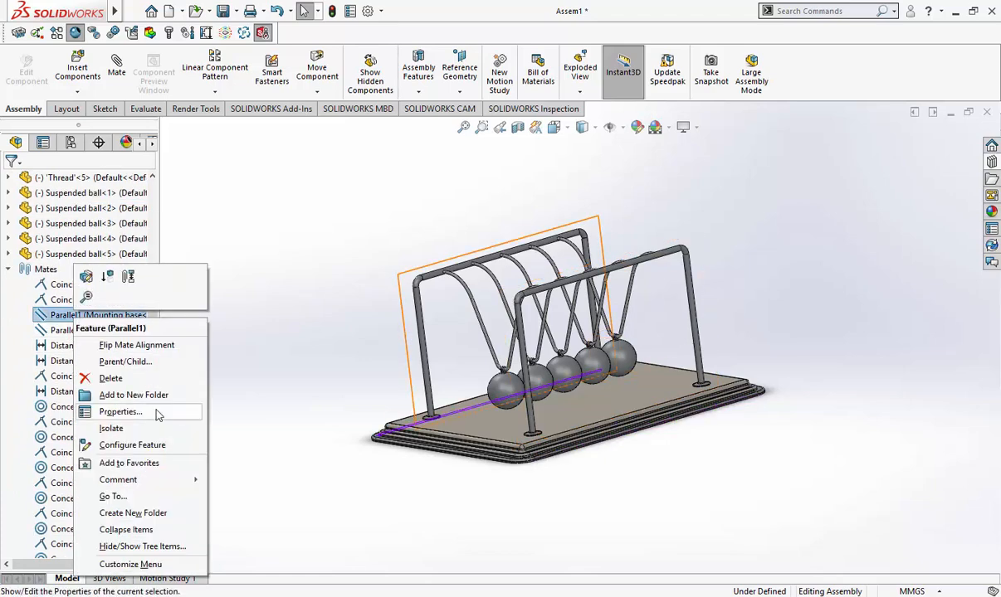
{"action": "left_click", "coordinate": [115, 395]}
{"action": "scroll", "coordinate": [88, 369], "scroll_direction": "down", "scroll_amount": 5}
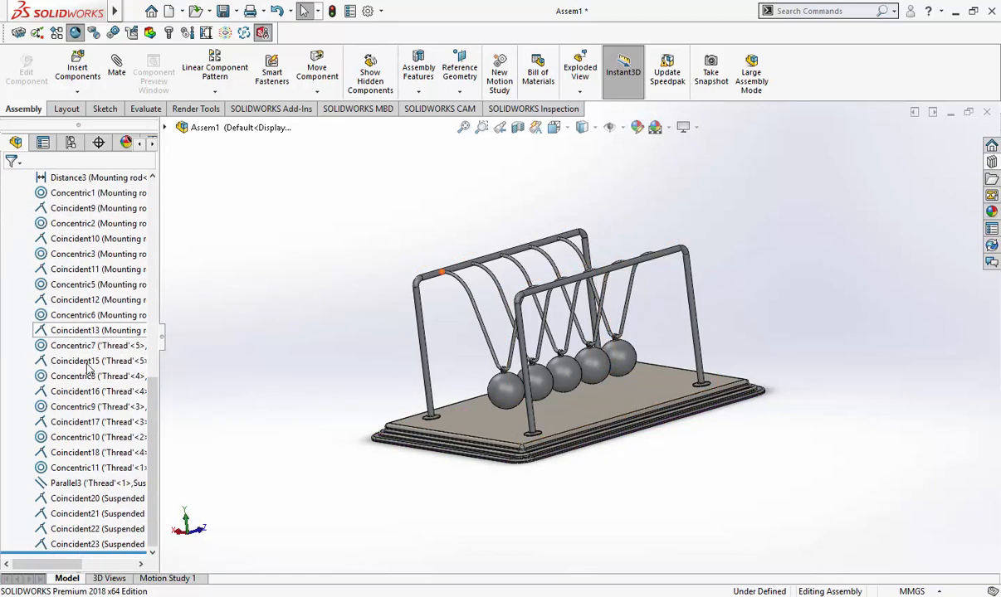
{"action": "left_click_drag", "start_coordinate": [75, 548], "coordinate": [53, 330]}
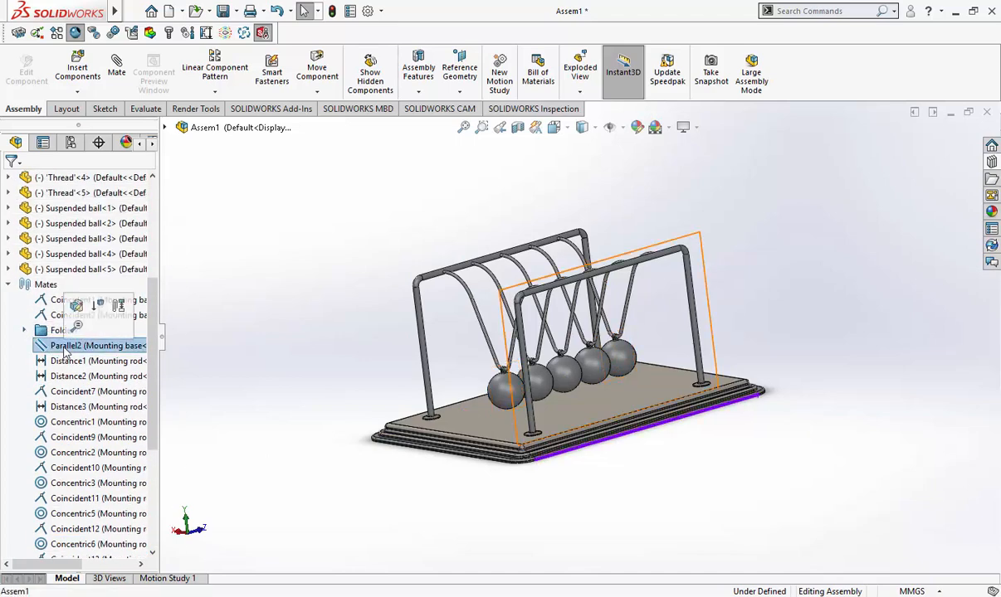
Suppress the new mate folder that holds Parallel1 and Coincident23
{"action": "left_click", "coordinate": [25, 330]}
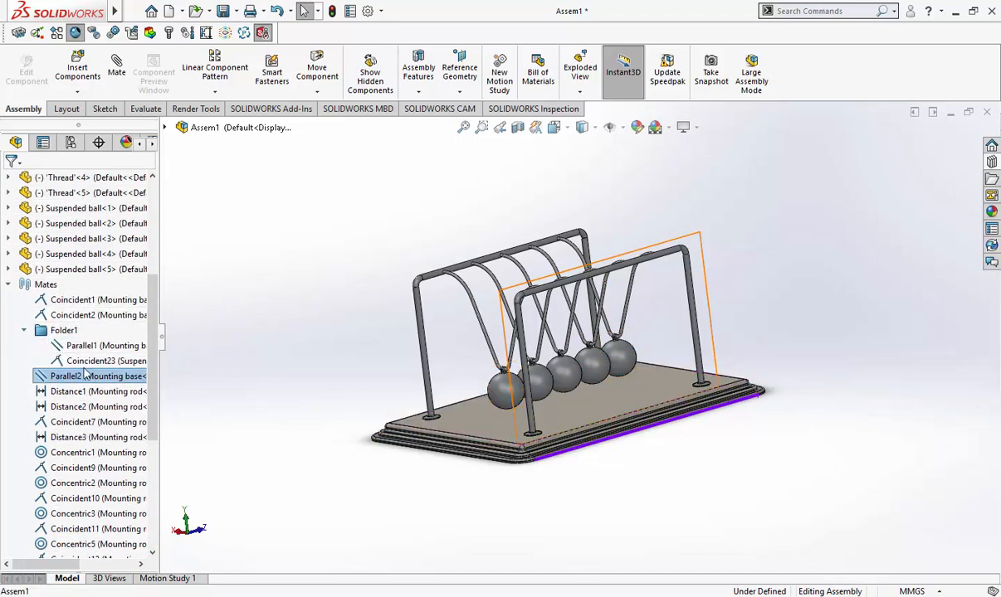
{"action": "double_click", "coordinate": [49, 333]}
{"action": "right_click", "coordinate": [49, 332]}
{"action": "left_click", "coordinate": [61, 288]}
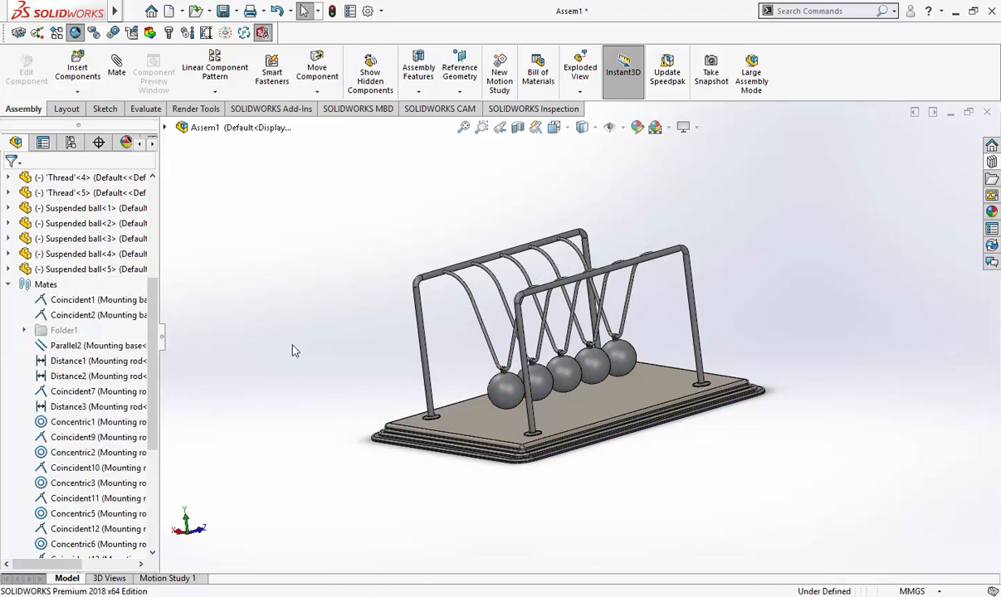
Apply the default color appearance from the appearance library to the whole assembly
{"action": "middle_click_drag", "start_coordinate": [292, 351], "coordinate": [608, 385]}
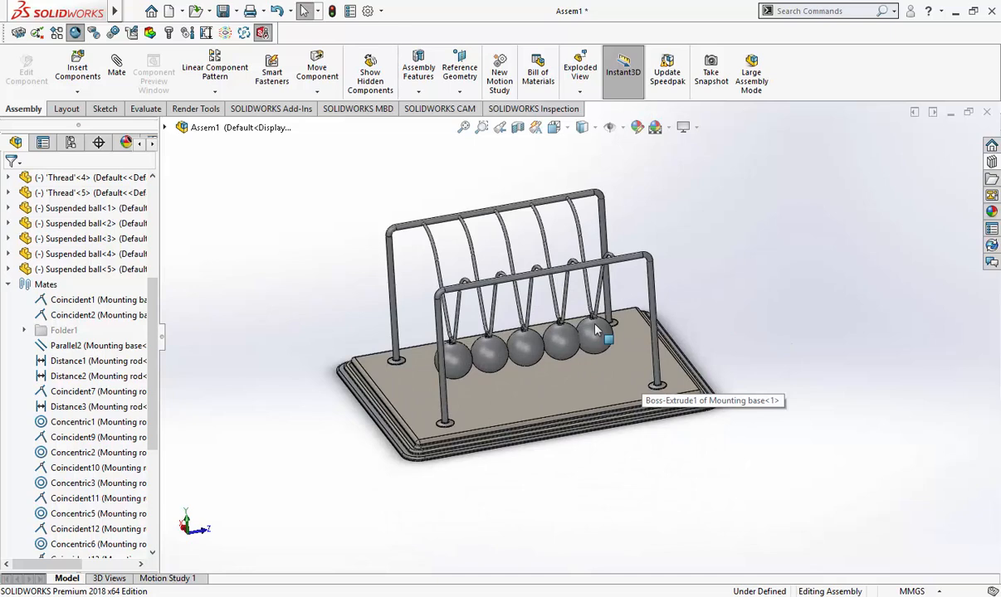
{"action": "left_click", "coordinate": [989, 212]}
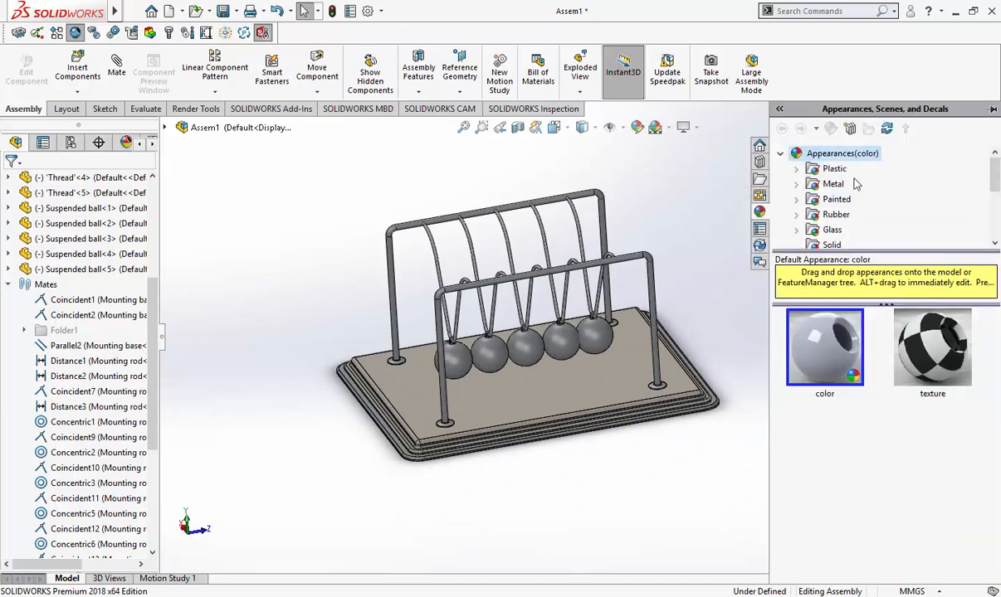
{"action": "left_click", "coordinate": [796, 199]}
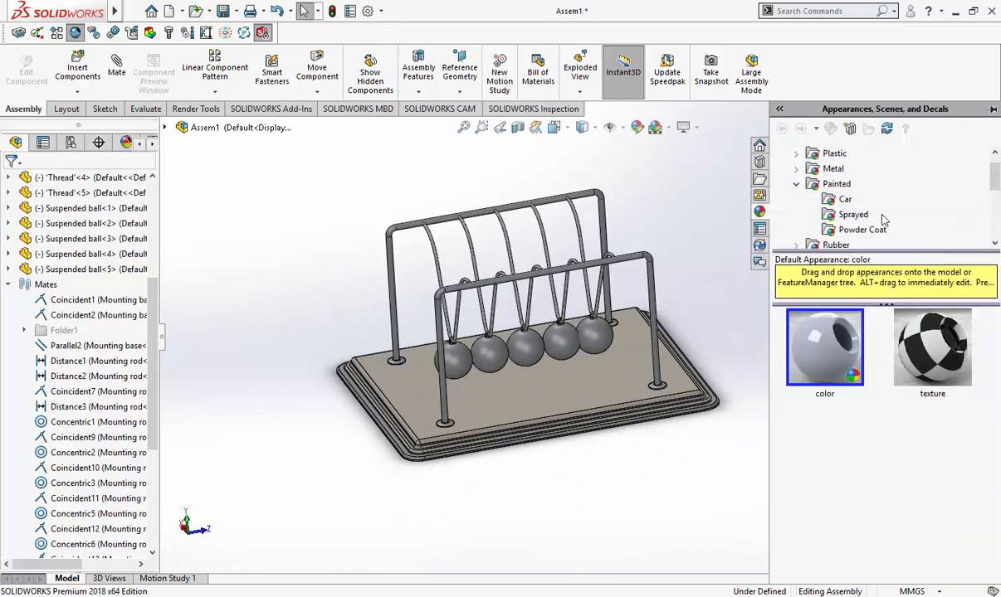
{"action": "left_click", "coordinate": [795, 153]}
{"action": "left_click", "coordinate": [838, 356]}
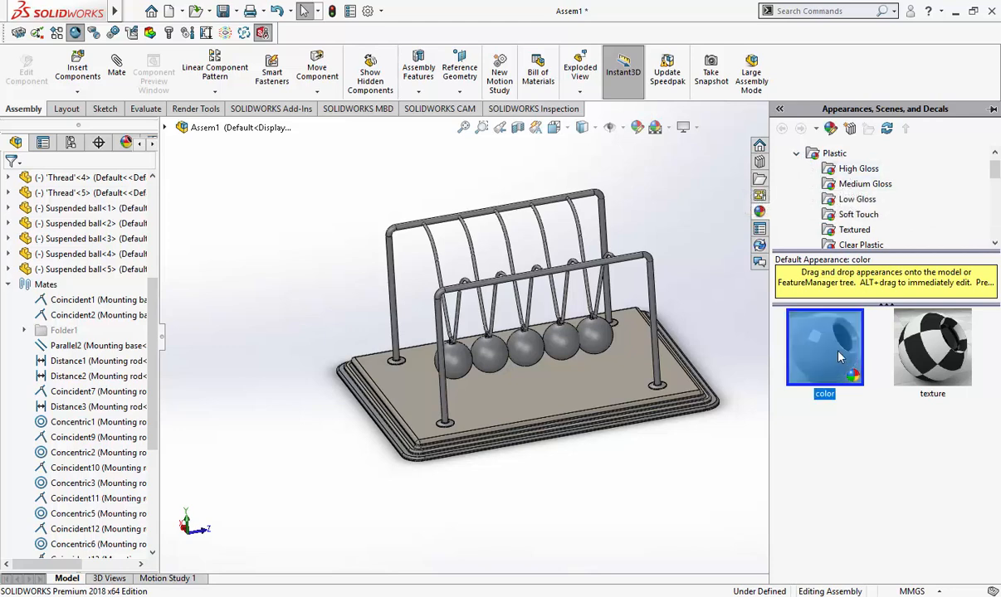
{"action": "double_click", "coordinate": [838, 356]}
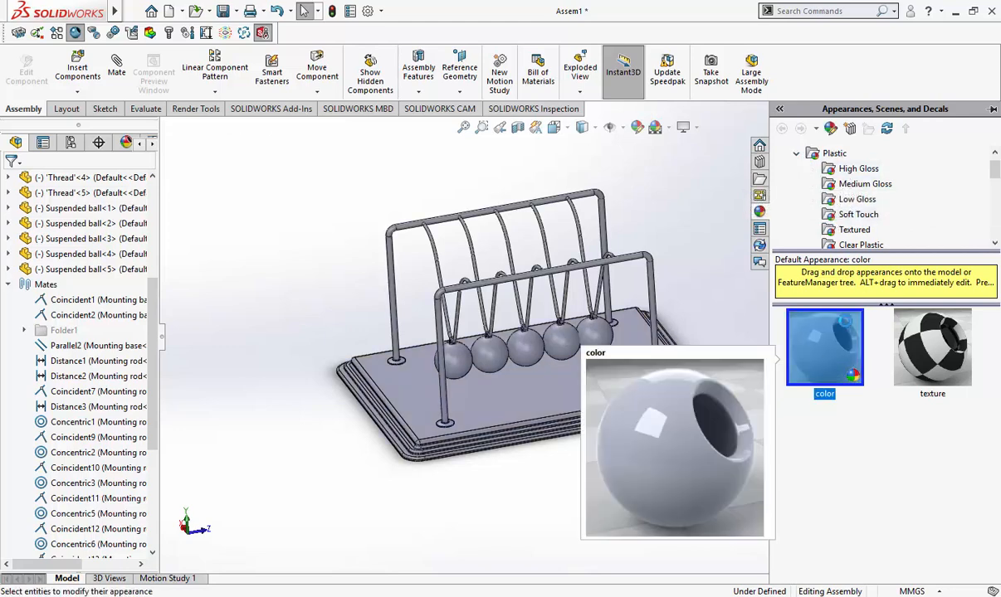
Find the powder coat finishes among the painted appearances and try to apply aluminum powdercoat to the mounting base
{"action": "scroll", "coordinate": [836, 210], "scroll_direction": "down", "scroll_amount": 3}
{"action": "scroll", "coordinate": [835, 211], "scroll_direction": "up", "scroll_amount": 4}
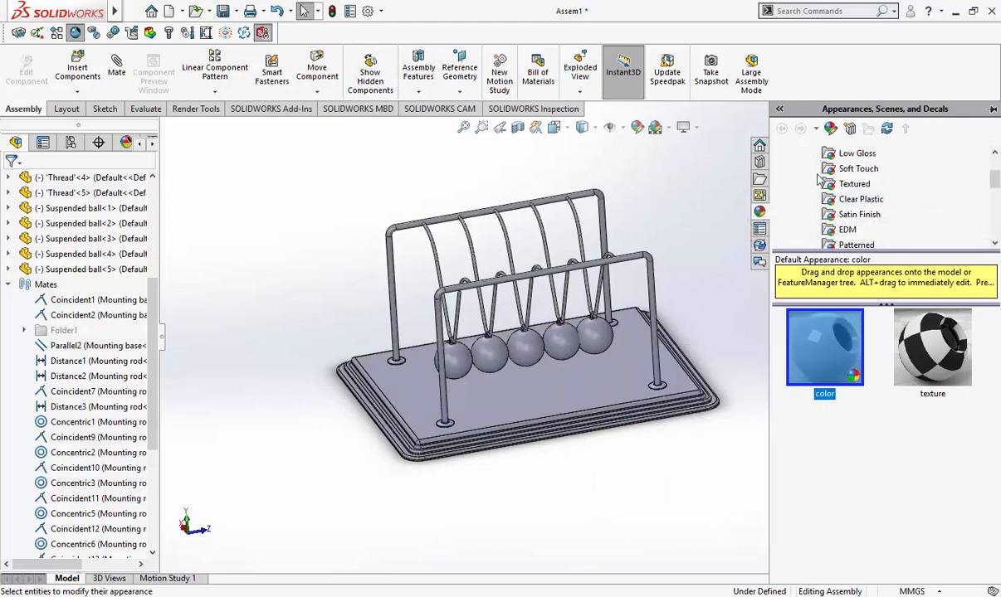
{"action": "left_click", "coordinate": [797, 154]}
{"action": "scroll", "coordinate": [880, 207], "scroll_direction": "down", "scroll_amount": 3}
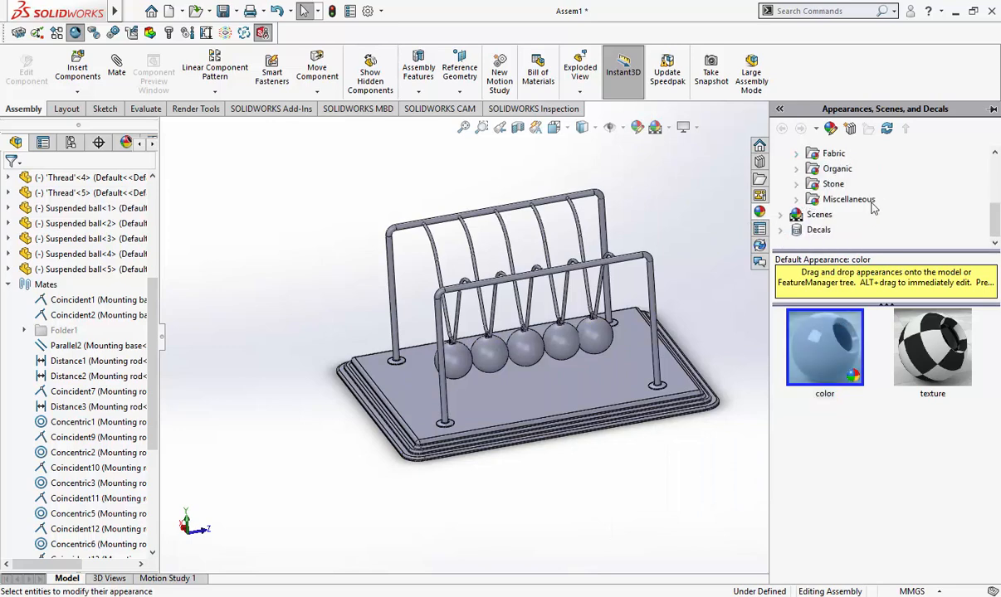
{"action": "left_click", "coordinate": [780, 214]}
{"action": "left_click", "coordinate": [780, 169]}
{"action": "scroll", "coordinate": [854, 211], "scroll_direction": "up", "scroll_amount": 4}
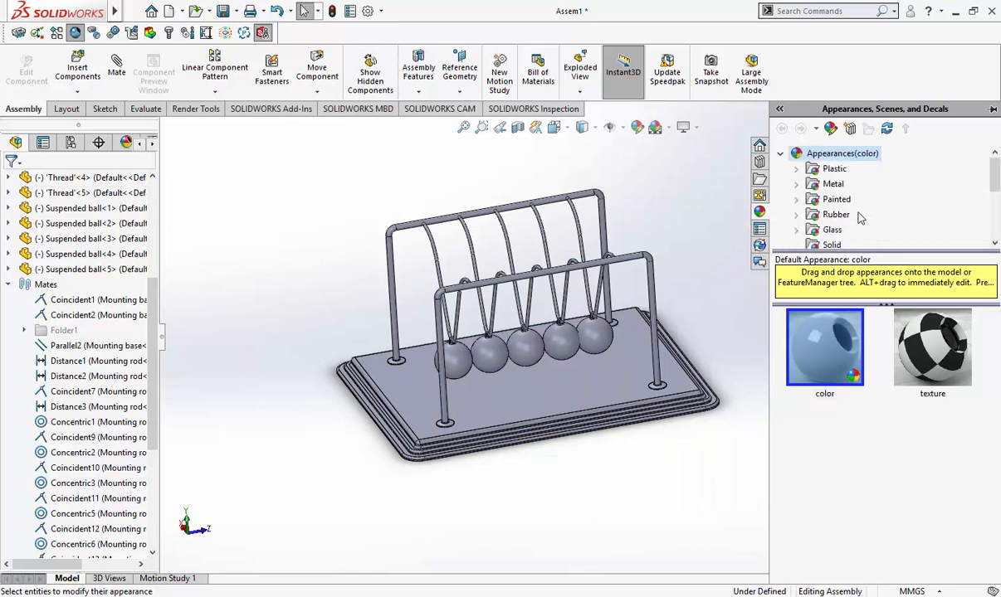
{"action": "left_click", "coordinate": [797, 199]}
{"action": "left_click", "coordinate": [843, 199]}
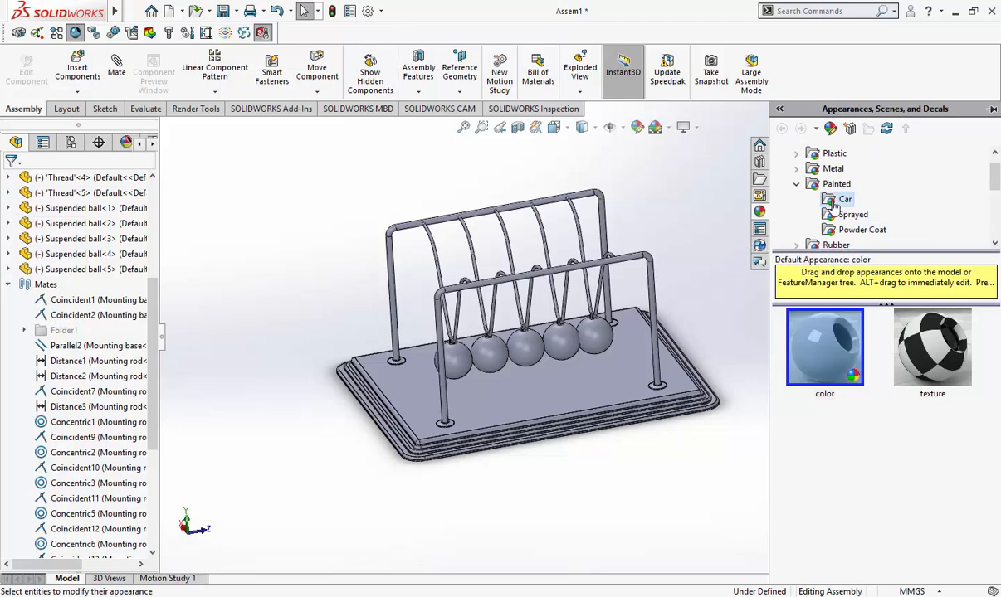
{"action": "scroll", "coordinate": [884, 348], "scroll_direction": "down", "scroll_amount": 3}
{"action": "left_click", "coordinate": [852, 214]}
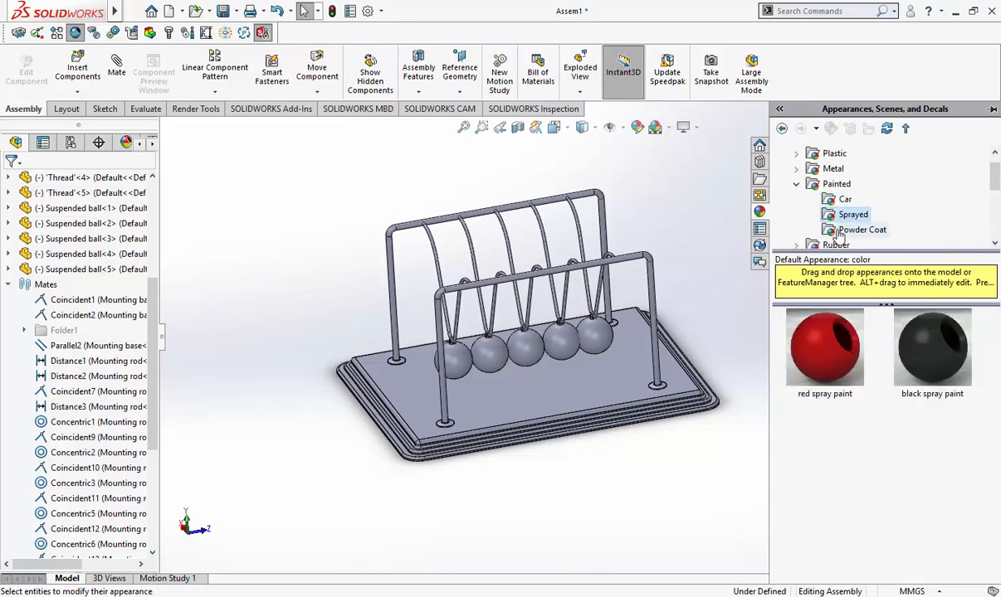
{"action": "left_click", "coordinate": [861, 230]}
{"action": "left_click", "coordinate": [824, 344]}
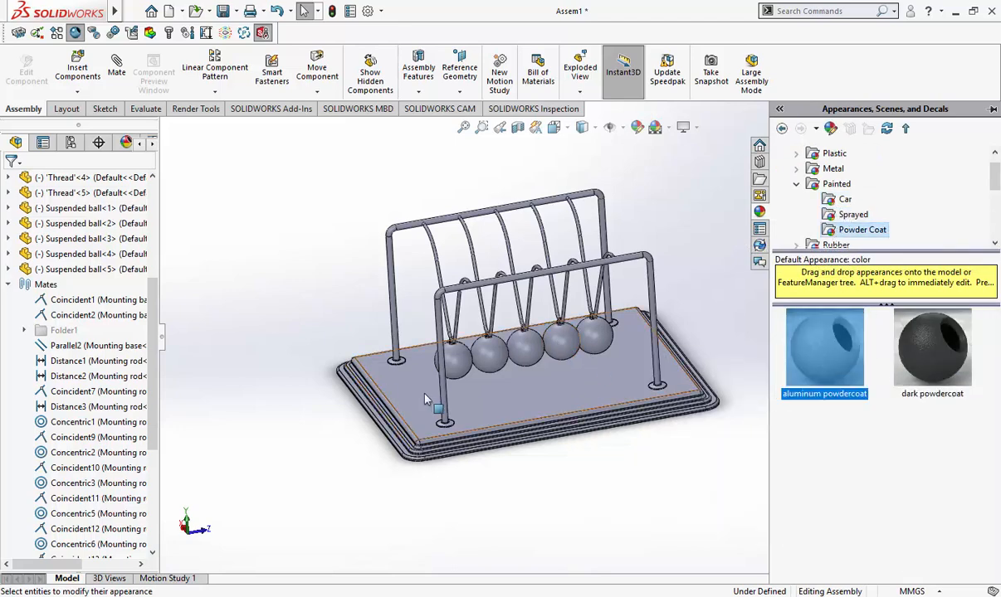
{"action": "left_click_drag", "start_coordinate": [424, 399], "coordinate": [426, 400]}
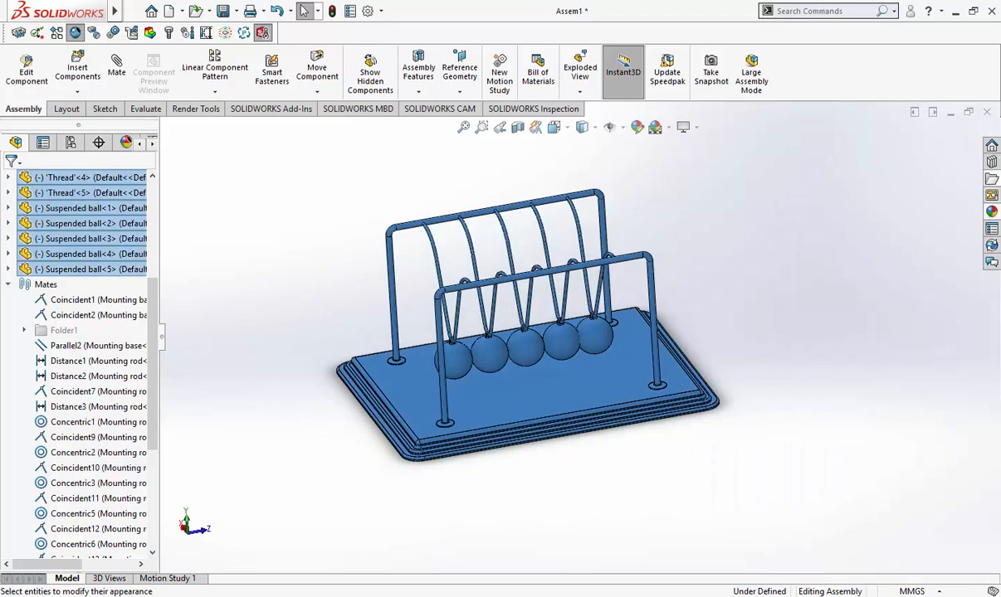
Try to apply the dark powdercoat appearance to Suspended ball<1> and leave the appearance library
{"action": "left_click", "coordinate": [989, 212]}
{"action": "double_click", "coordinate": [918, 373]}
{"action": "left_click_drag", "start_coordinate": [553, 370], "coordinate": [453, 359]}
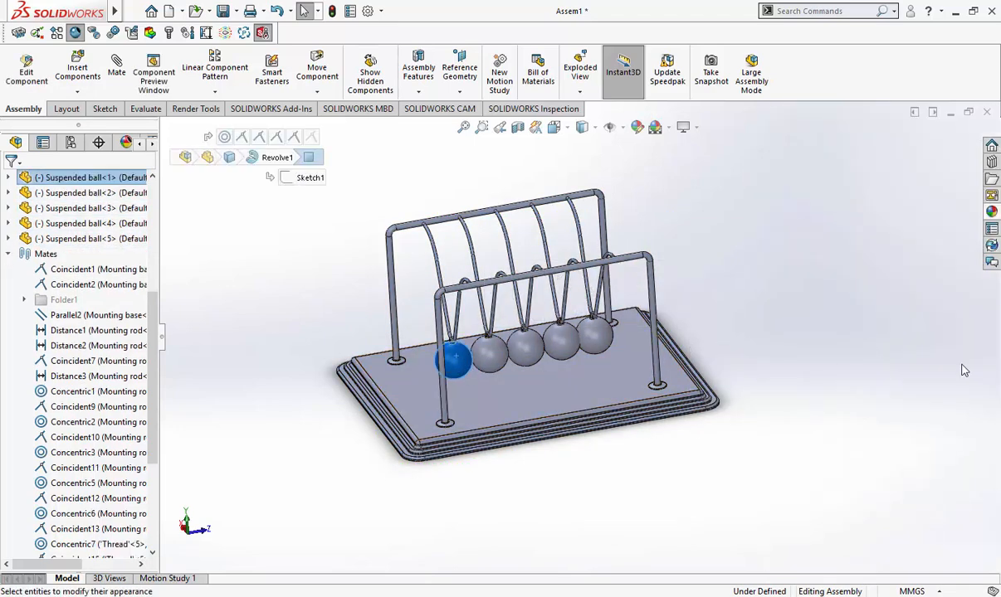
{"action": "left_click", "coordinate": [993, 216]}
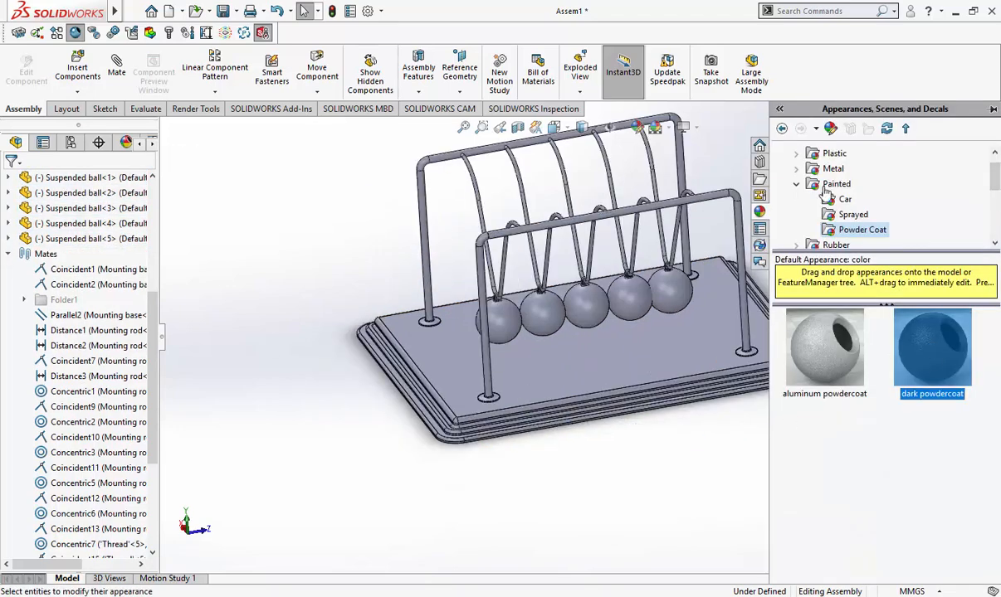
{"action": "left_click", "coordinate": [612, 416]}
Open Motion Study 1, enable the SOLIDWORKS Motion add-in and set the study type to Motion Analysis
{"action": "scroll", "coordinate": [611, 416], "scroll_direction": "up", "scroll_amount": 3}
{"action": "scroll", "coordinate": [692, 246], "scroll_direction": "down", "scroll_amount": 4}
{"action": "middle_click_drag", "start_coordinate": [611, 416], "coordinate": [613, 336]}
{"action": "scroll", "coordinate": [691, 246], "scroll_direction": "up", "scroll_amount": 4}
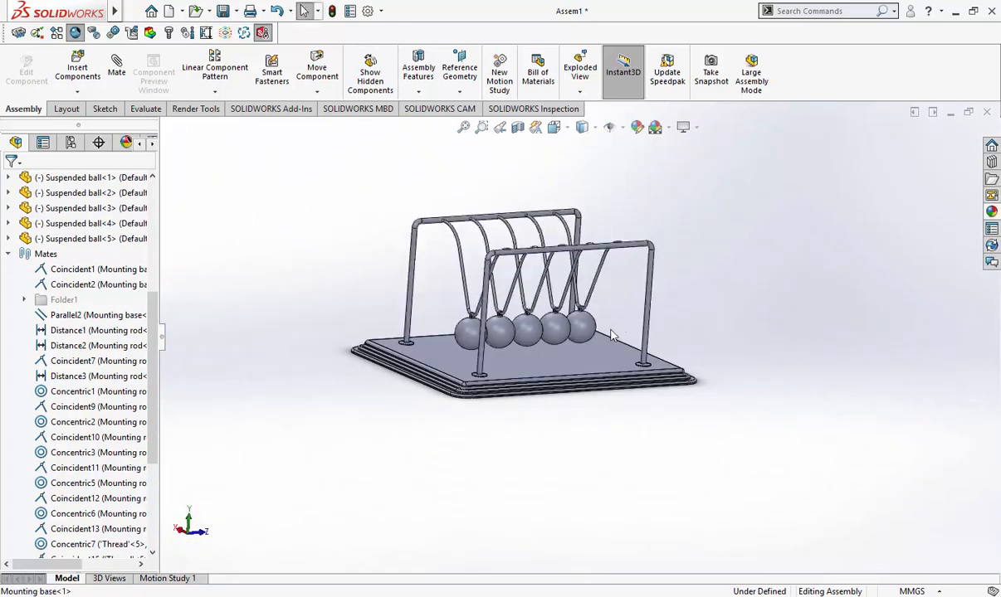
{"action": "left_click", "coordinate": [9, 254]}
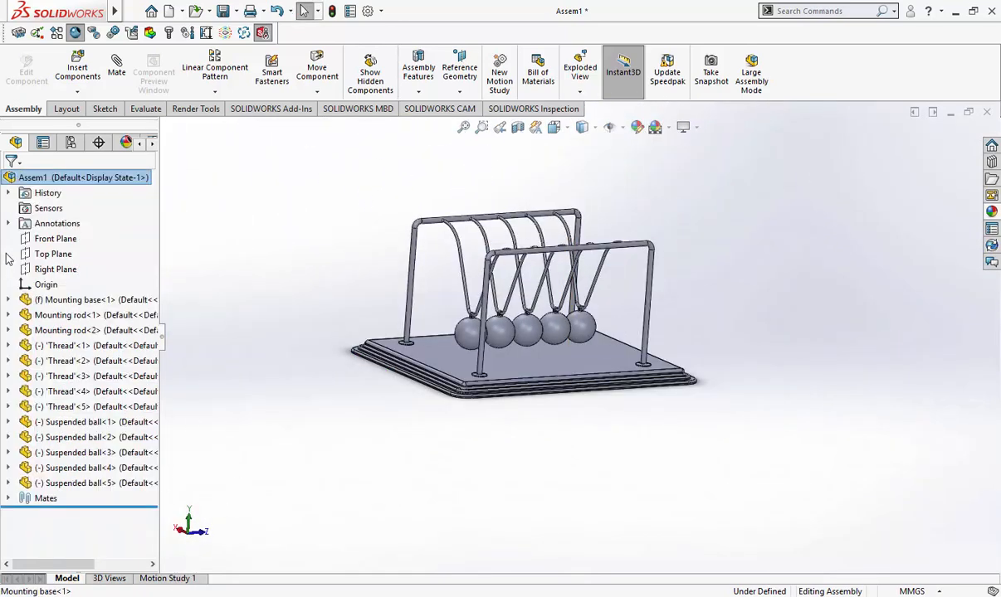
{"action": "left_click", "coordinate": [165, 578]}
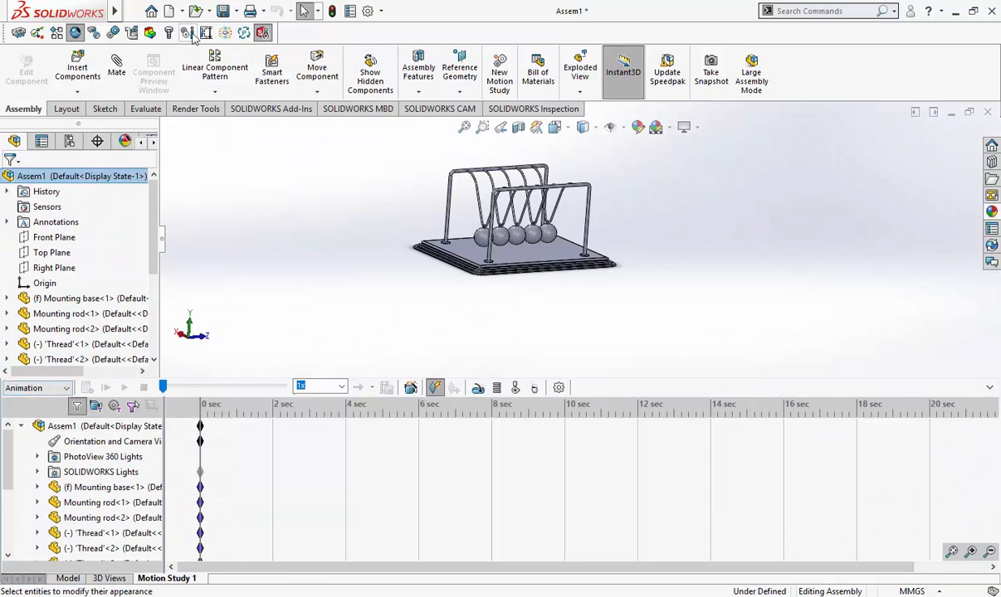
{"action": "left_click", "coordinate": [113, 32]}
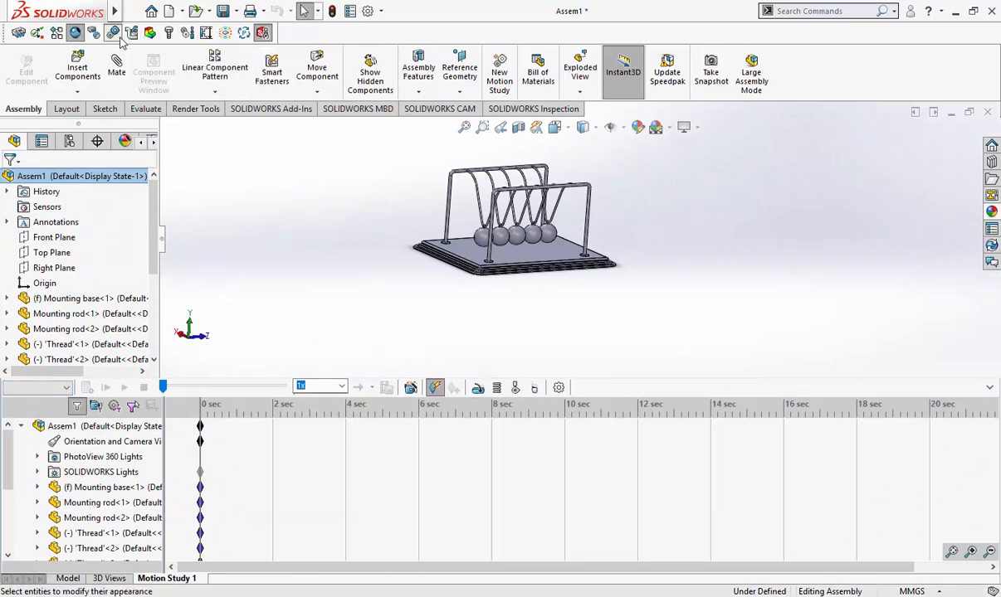
{"action": "left_click", "coordinate": [41, 387]}
{"action": "left_click", "coordinate": [37, 385]}
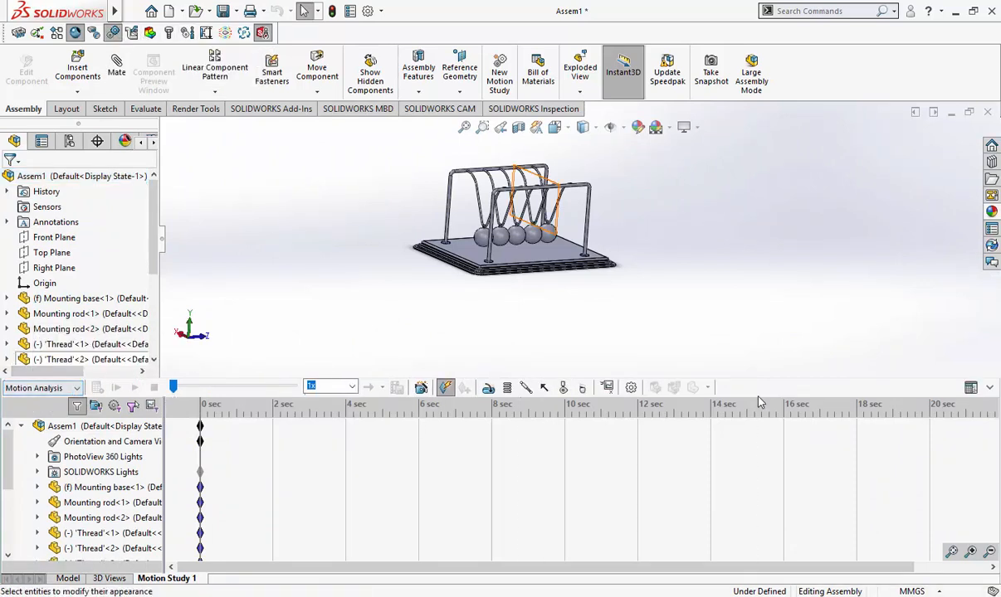
Add a solid body contact between Suspended ball<1> and Suspended ball<2>, with material and friction off and restitution coefficient as the elastic property
{"action": "left_click", "coordinate": [563, 388]}
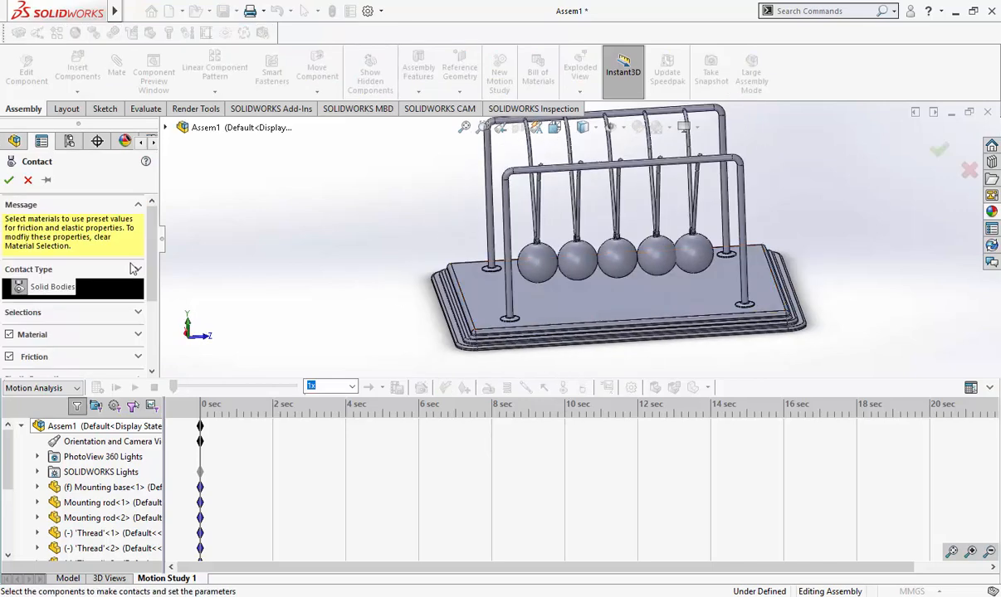
{"action": "left_click", "coordinate": [537, 263]}
{"action": "left_click", "coordinate": [577, 260]}
{"action": "scroll", "coordinate": [74, 266], "scroll_direction": "down", "scroll_amount": 3}
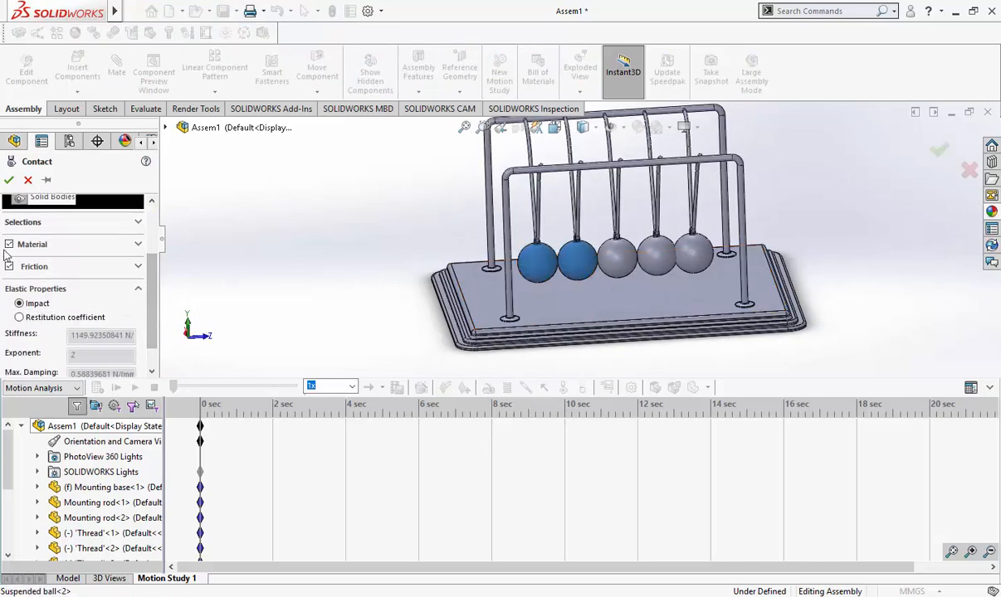
{"action": "left_click", "coordinate": [7, 246]}
{"action": "scroll", "coordinate": [83, 291], "scroll_direction": "down", "scroll_amount": 1}
{"action": "left_click", "coordinate": [20, 289]}
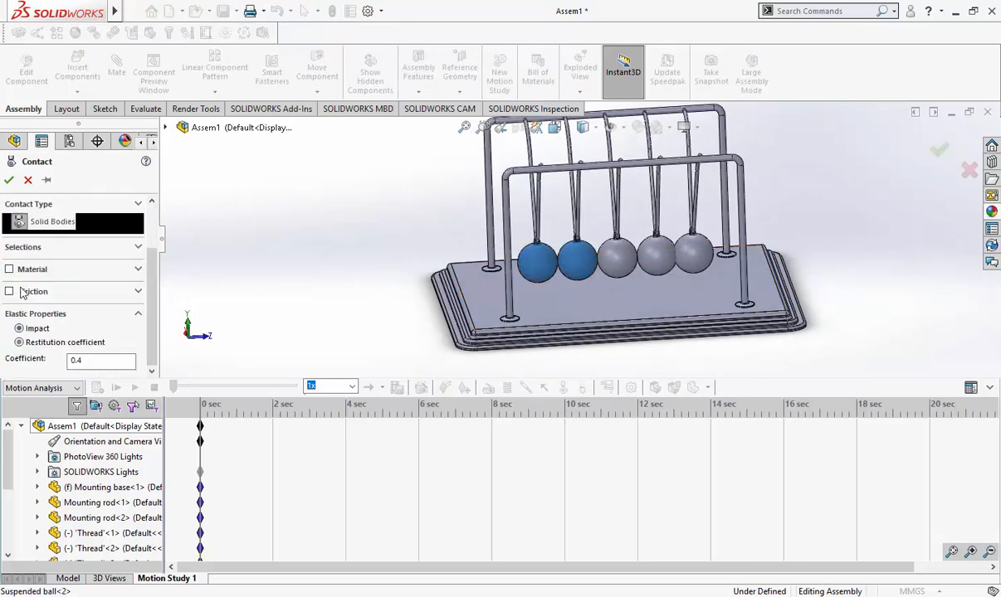
{"action": "left_click", "coordinate": [8, 180]}
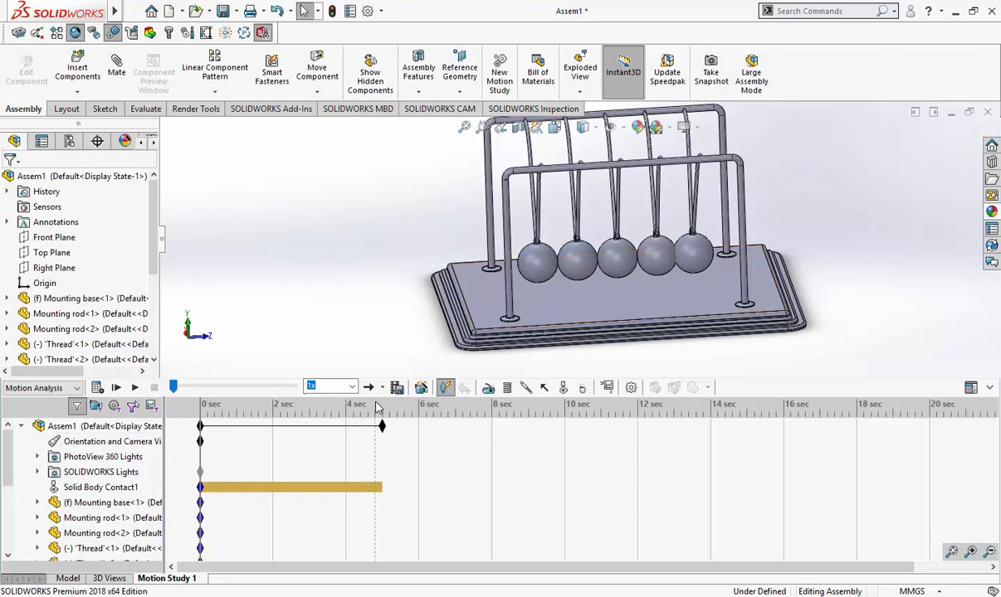
Add a solid body contact between Suspended ball<2> and Suspended ball<3>, with material and friction off and restitution coefficient as the elastic property
{"action": "left_click", "coordinate": [562, 388]}
{"action": "left_click", "coordinate": [580, 269]}
{"action": "left_click", "coordinate": [603, 268]}
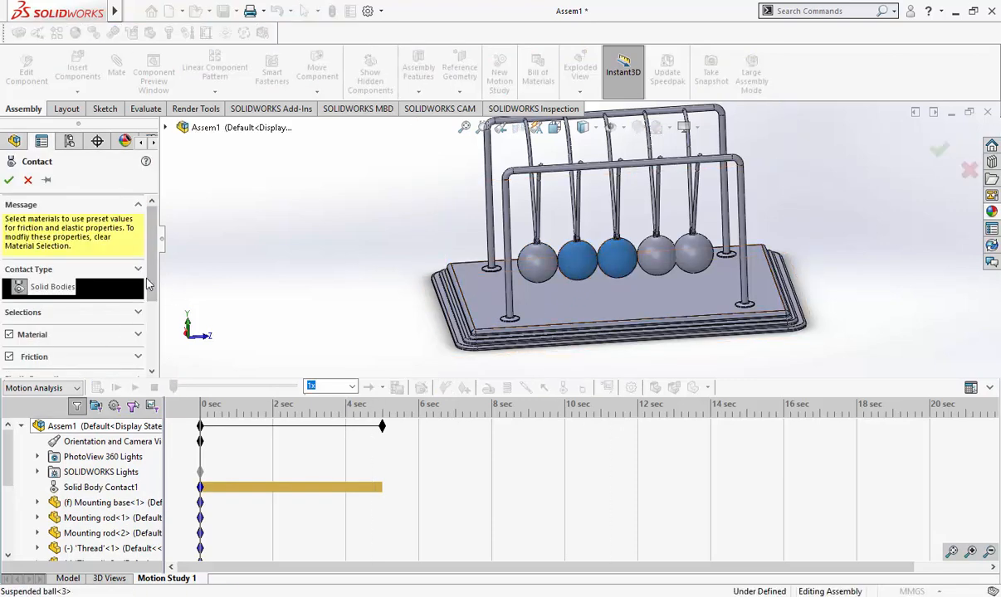
{"action": "scroll", "coordinate": [66, 291], "scroll_direction": "down", "scroll_amount": 3}
{"action": "left_click", "coordinate": [9, 212]}
{"action": "left_click", "coordinate": [19, 285]}
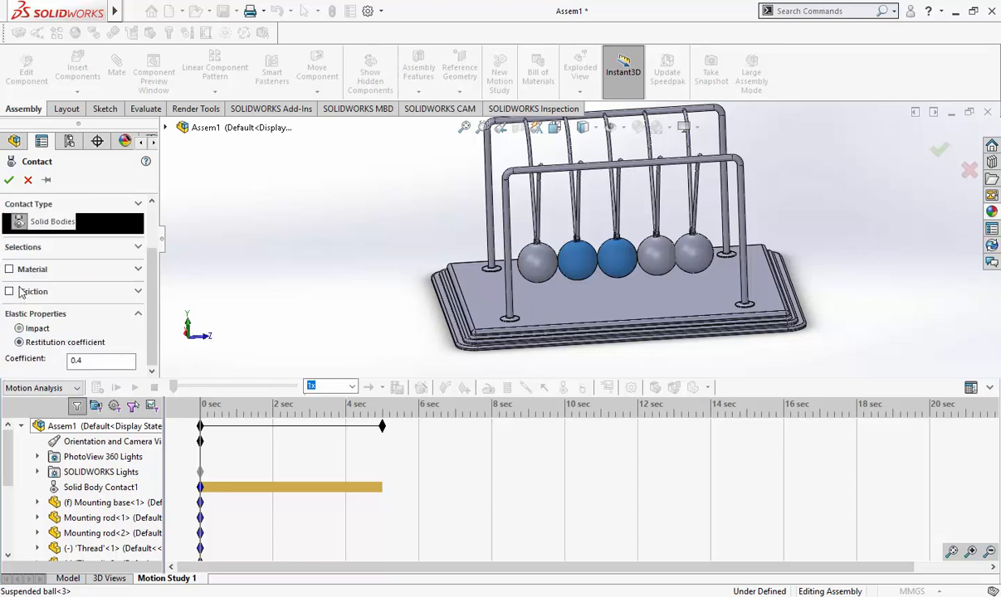
{"action": "left_click", "coordinate": [9, 180]}
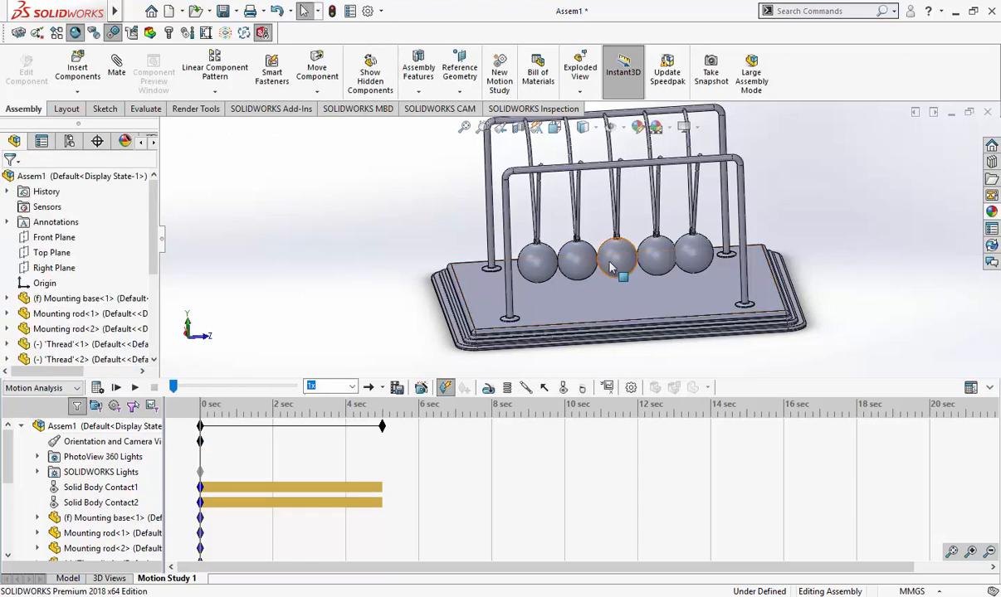
Add a solid body contact between Suspended ball<3> and Suspended ball<4>, with material and friction off and restitution coefficient as the elastic property
{"action": "left_click", "coordinate": [563, 388]}
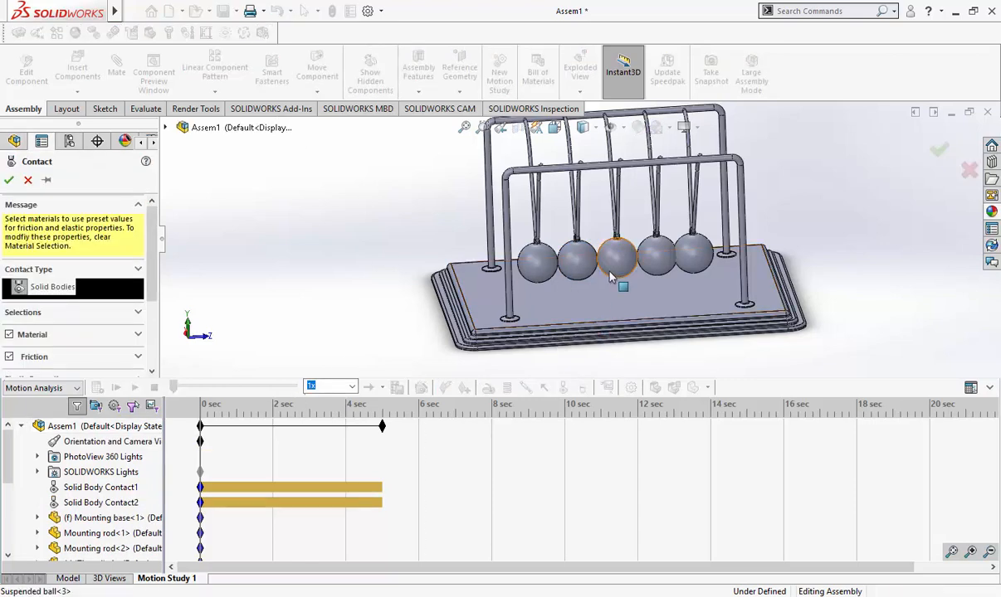
{"action": "scroll", "coordinate": [130, 297], "scroll_direction": "down", "scroll_amount": 3}
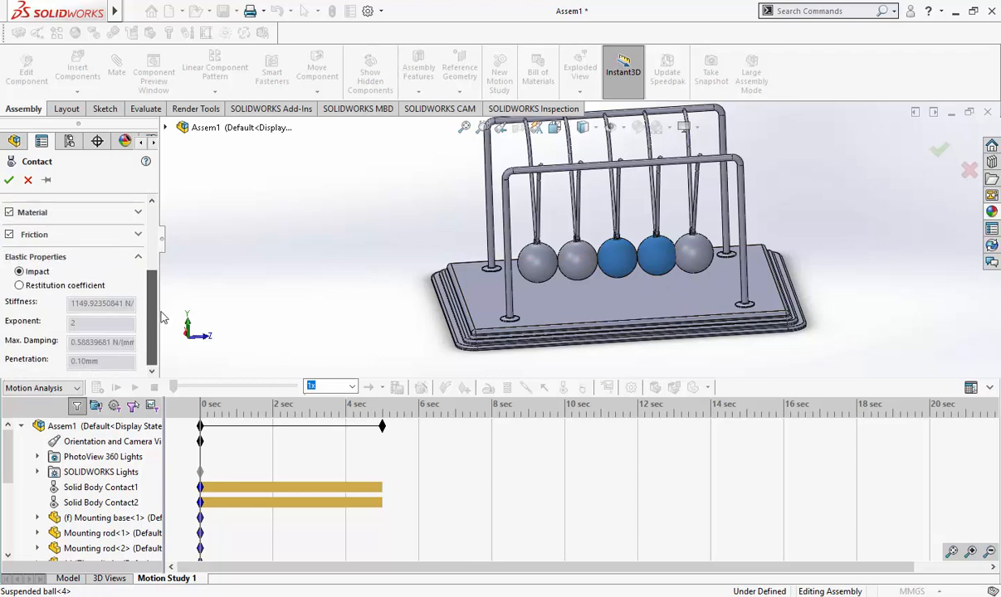
{"action": "left_click", "coordinate": [10, 213]}
{"action": "left_click", "coordinate": [24, 282]}
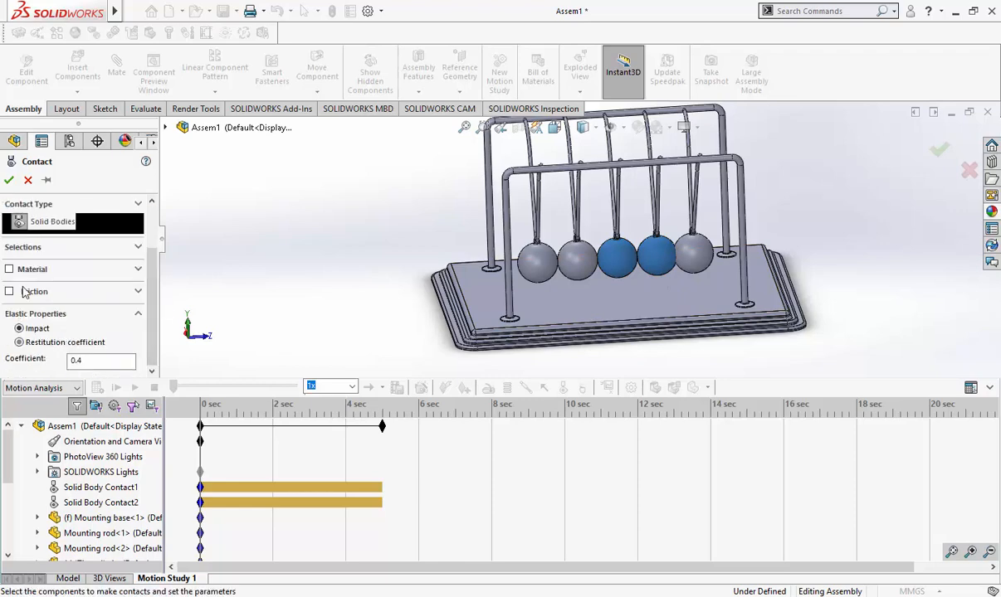
{"action": "left_click", "coordinate": [6, 180]}
Add a solid body contact between Suspended ball<4> and Suspended ball<5>, with material and friction off and a restitution coefficient of 1
{"action": "left_click", "coordinate": [562, 389]}
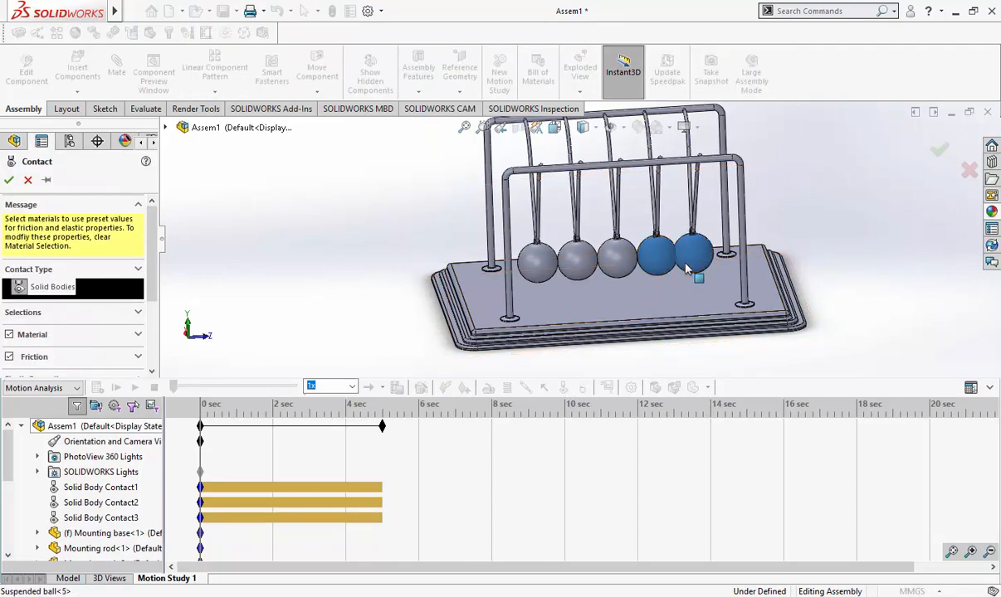
{"action": "scroll", "coordinate": [19, 283], "scroll_direction": "down", "scroll_amount": 3}
{"action": "left_click", "coordinate": [9, 241]}
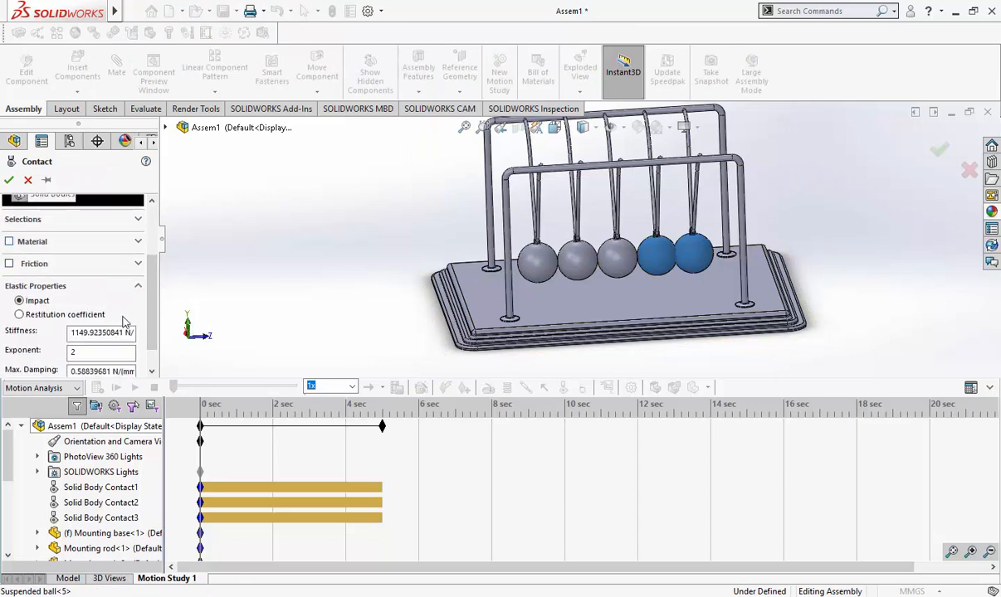
{"action": "left_click", "coordinate": [19, 315]}
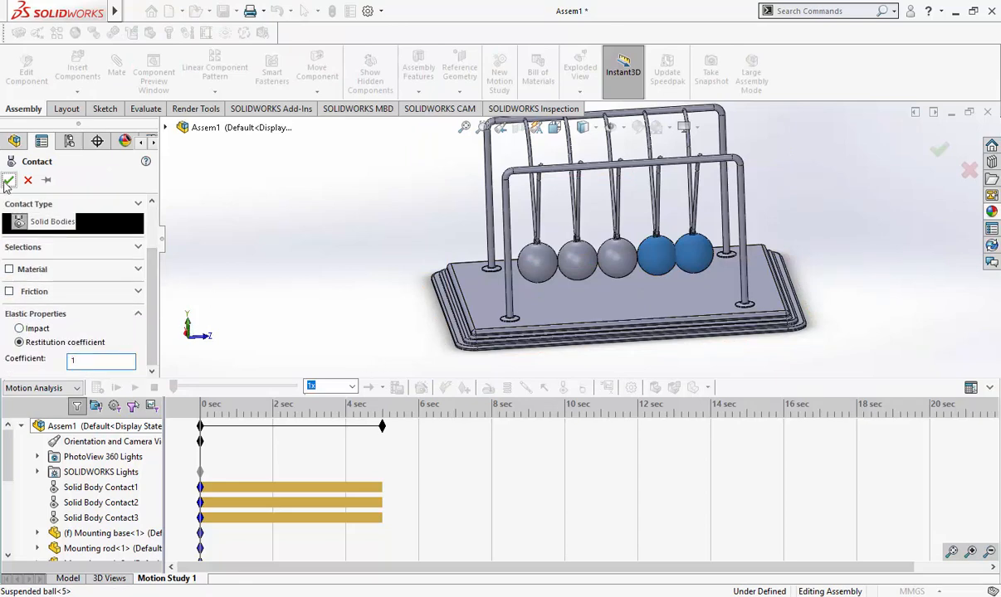
{"action": "left_click", "coordinate": [6, 180]}
Add gravity of 9806.65 mm/s^2 to the motion study
{"action": "left_click", "coordinate": [584, 388]}
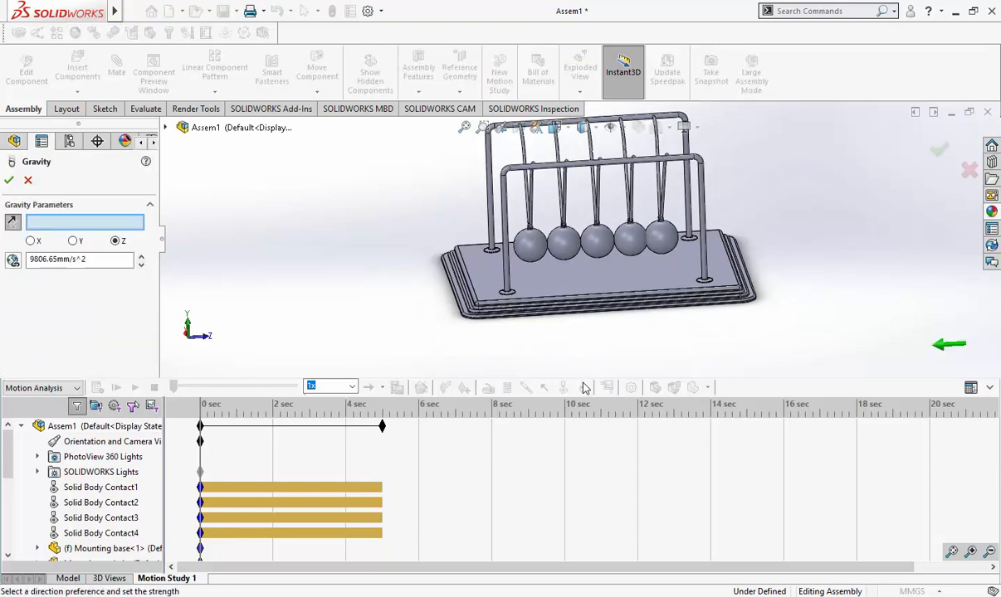
{"action": "left_click", "coordinate": [9, 180]}
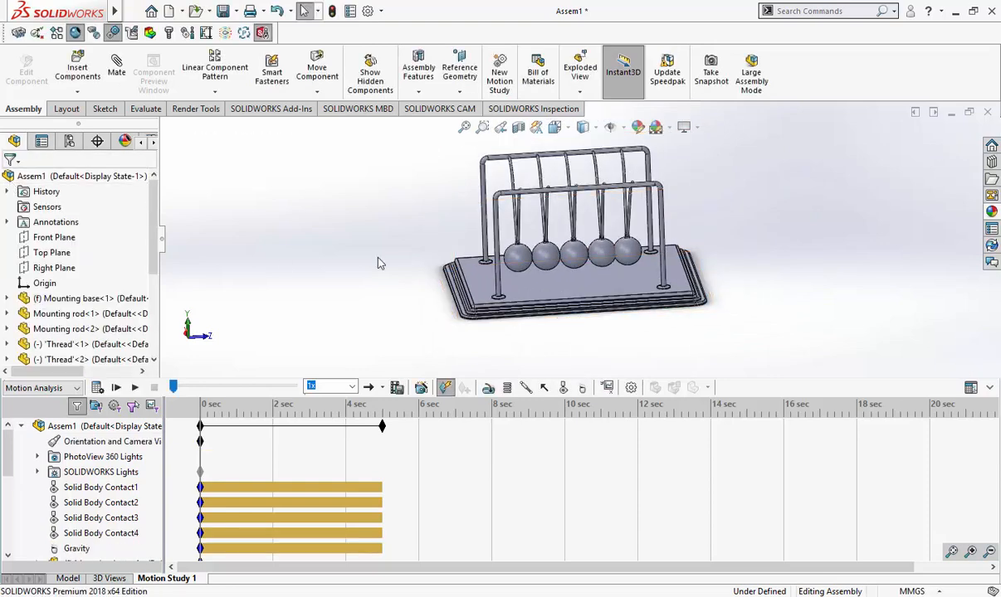
Swing Suspended ball<1> outward and up, away from the other balls, and calculate the motion study
{"action": "left_click_drag", "start_coordinate": [515, 254], "coordinate": [448, 238]}
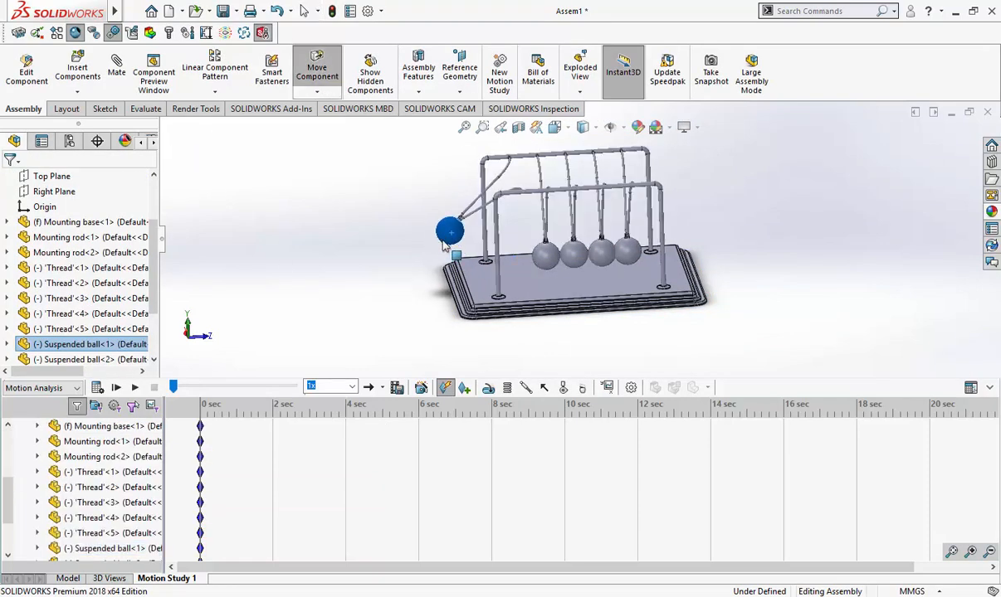
{"action": "middle_click_drag", "start_coordinate": [604, 312], "coordinate": [687, 218]}
{"action": "left_click_drag", "start_coordinate": [898, 378], "coordinate": [889, 408]}
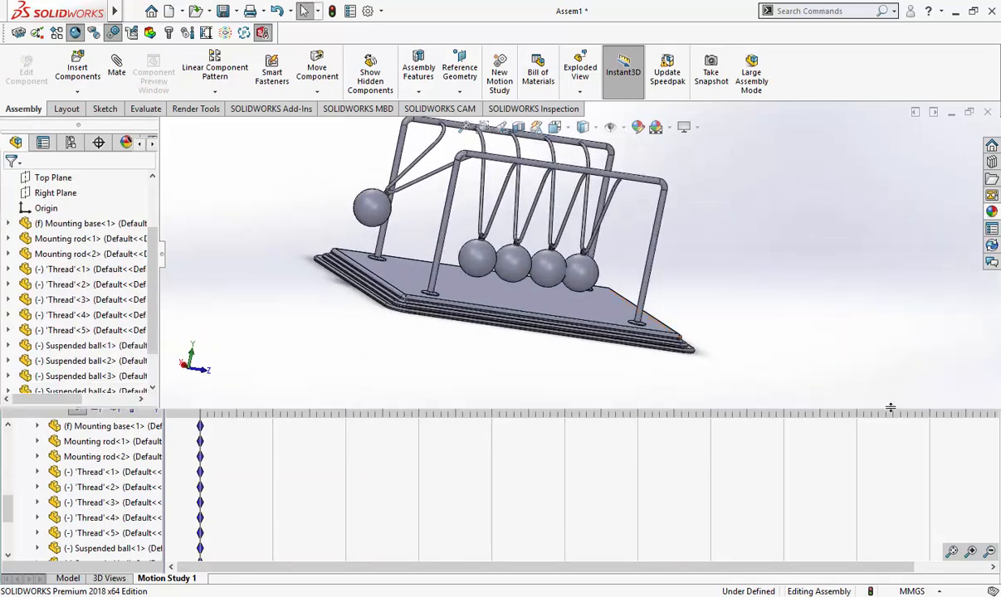
{"action": "middle_click_drag", "start_coordinate": [760, 268], "coordinate": [716, 245]}
{"action": "scroll", "coordinate": [716, 245], "scroll_direction": "up", "scroll_amount": 1}
{"action": "left_click", "coordinate": [97, 419]}
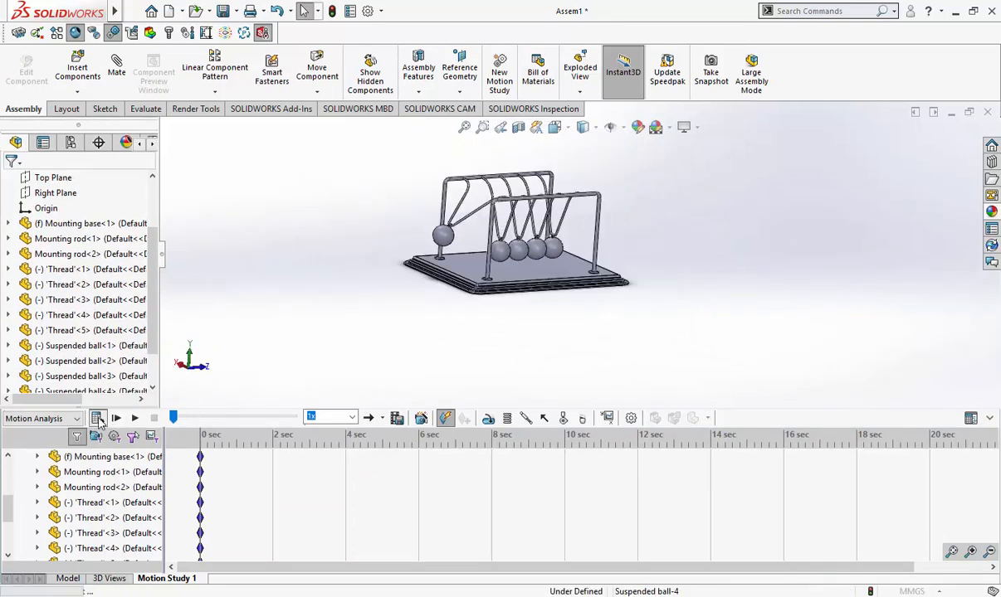